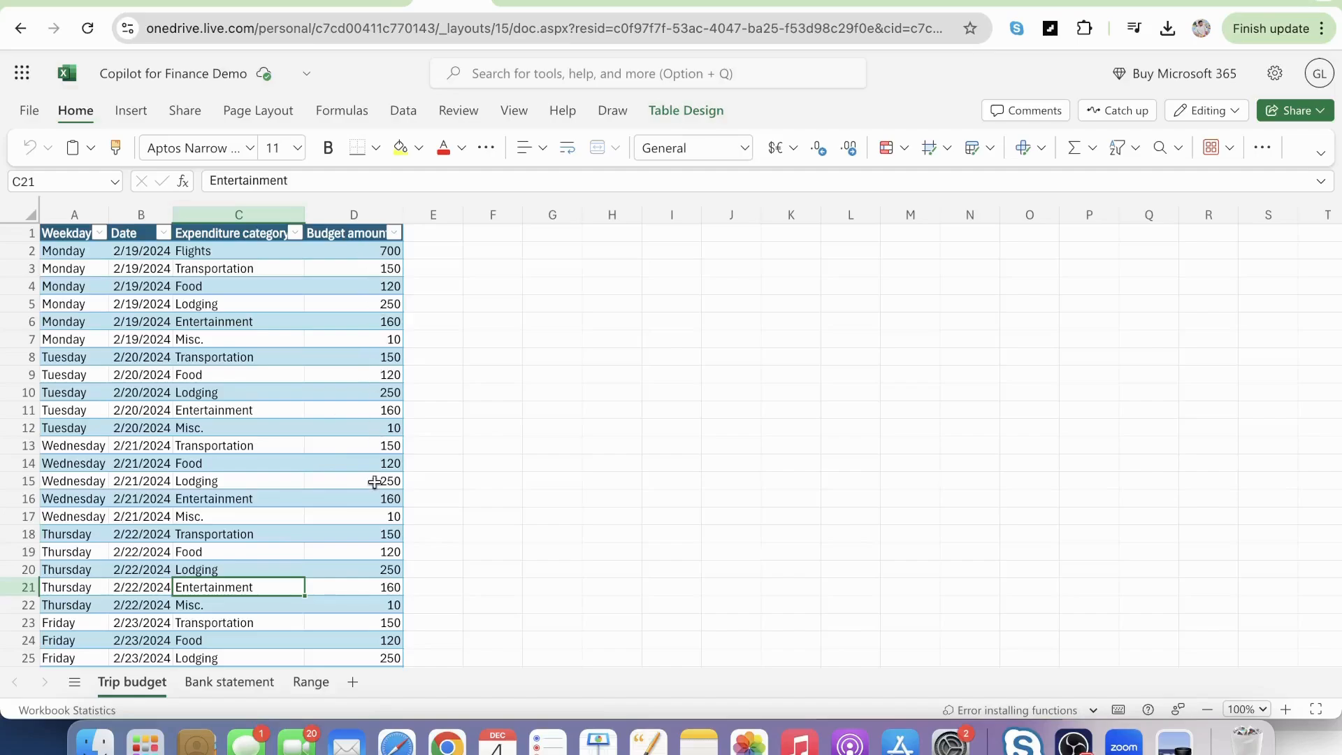
Review the data on the Bank statement and Trip budget sheets, ending on Bank statement.
{"action": "left_click", "coordinate": [224, 682]}
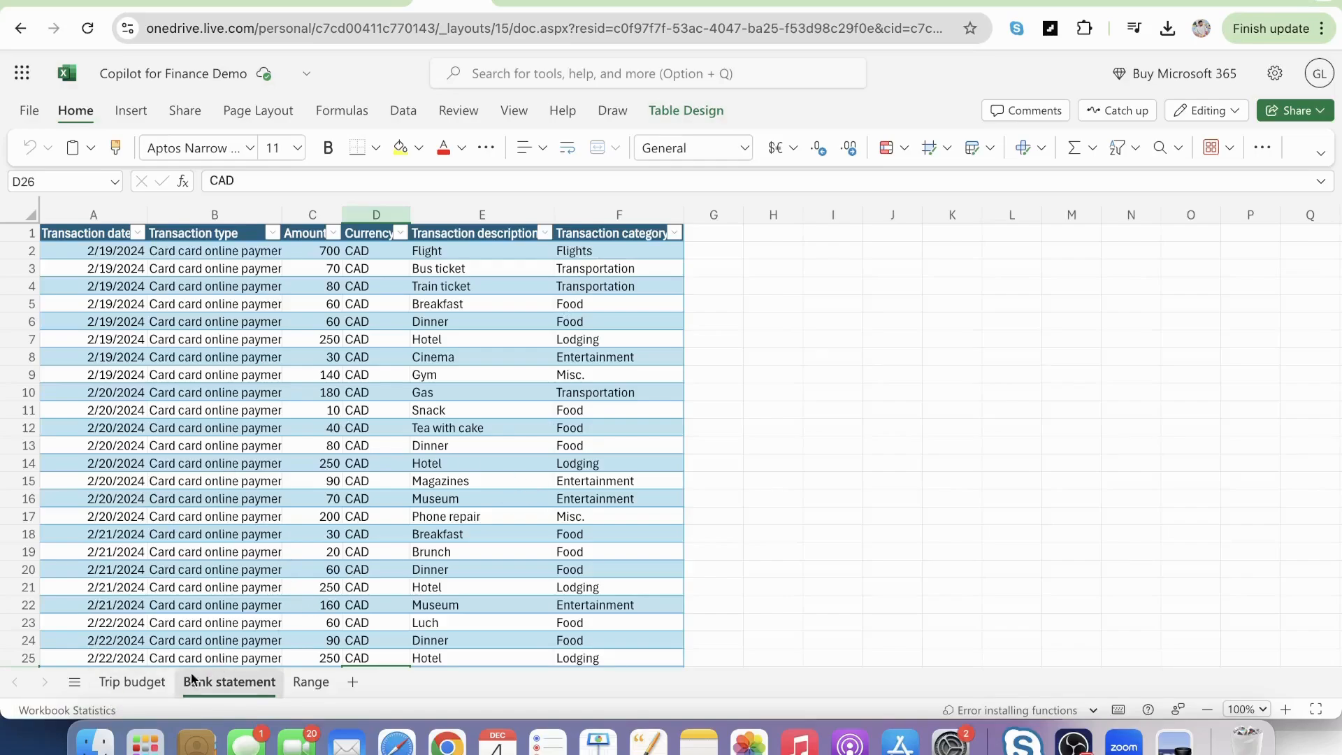
{"action": "left_click", "coordinate": [126, 682]}
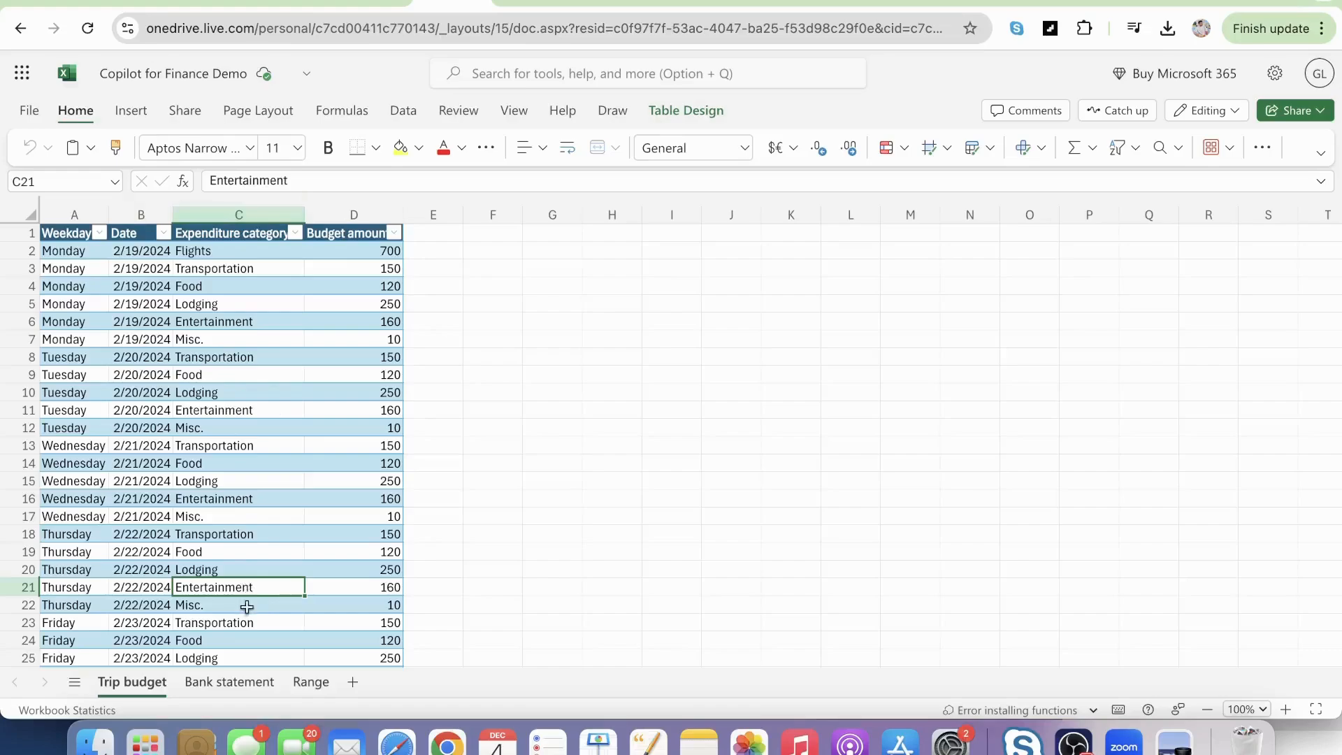
{"action": "left_click", "coordinate": [233, 680]}
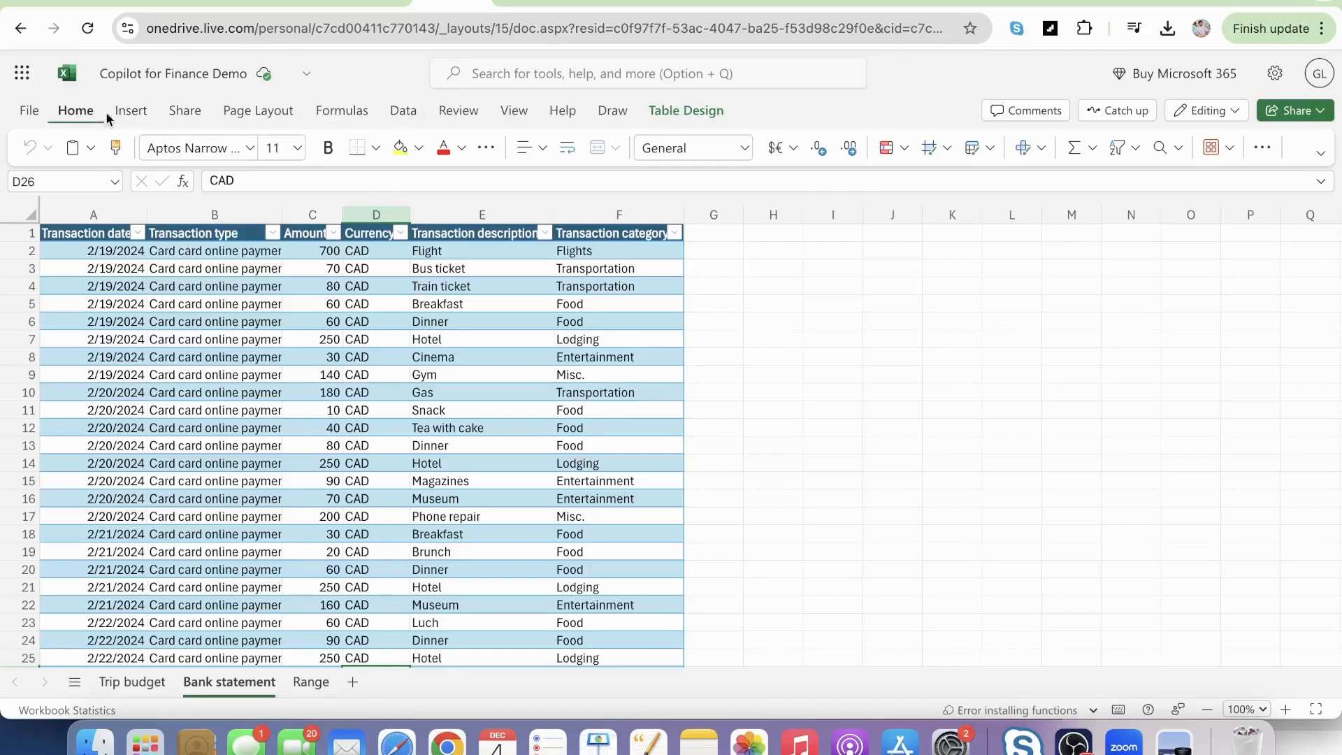
Switch the ribbon layout to Classic Ribbon.
{"action": "left_click", "coordinate": [1320, 152]}
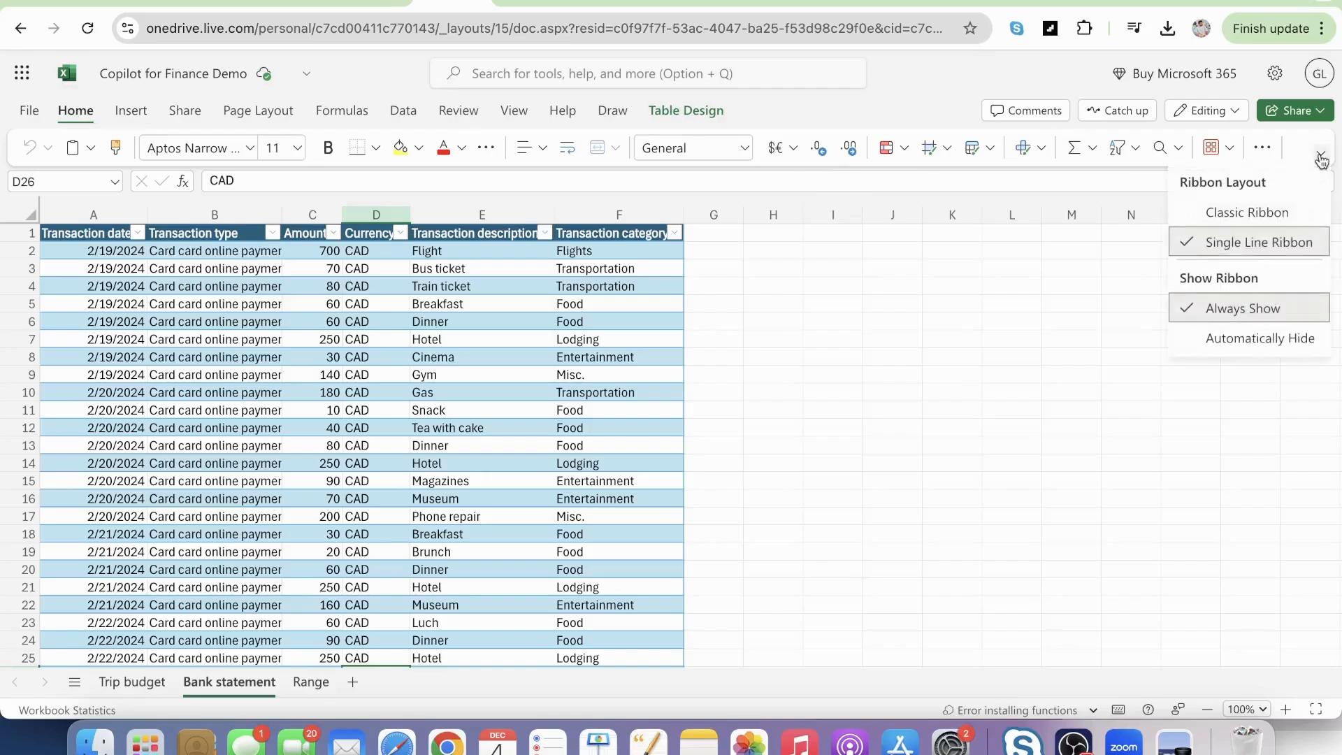
{"action": "left_click", "coordinate": [1252, 215]}
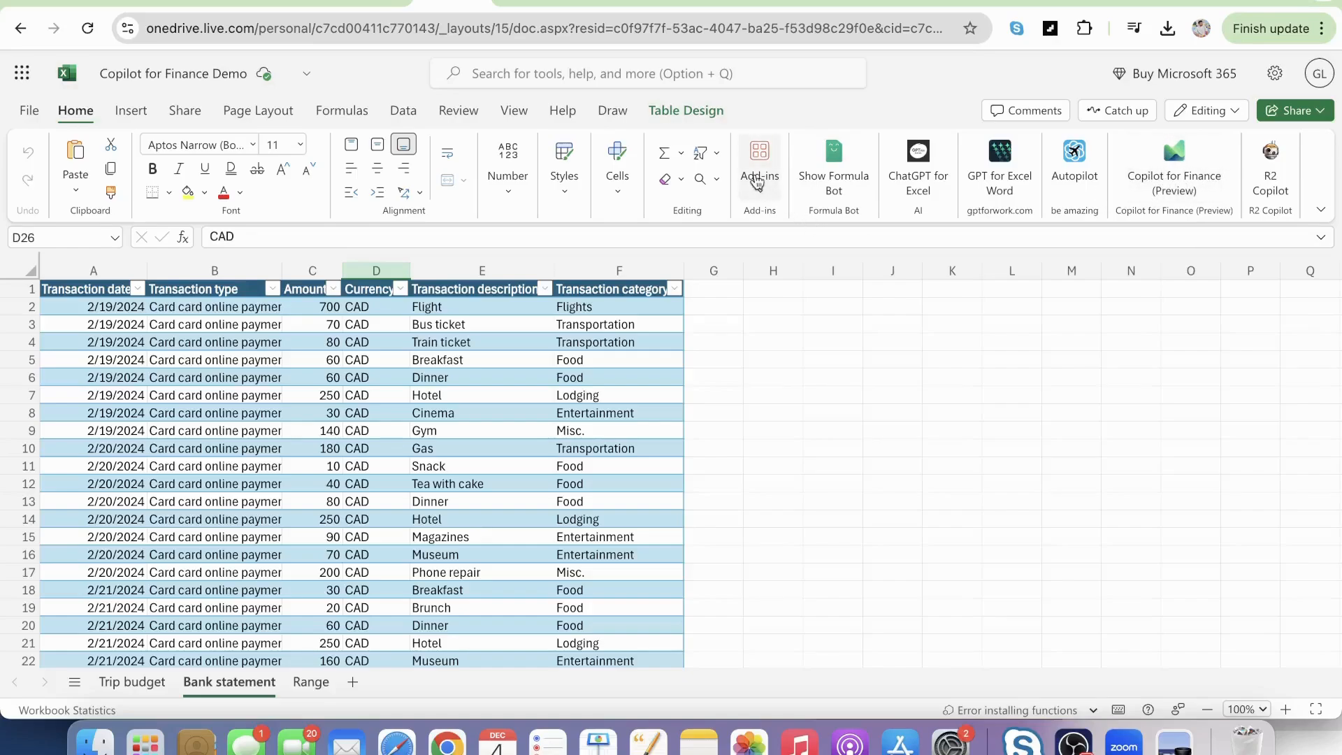
Search the add-ins for "copilot for finance", open Microsoft 365 Copilot for Finance and start Reconcile data.
{"action": "left_click", "coordinate": [757, 183]}
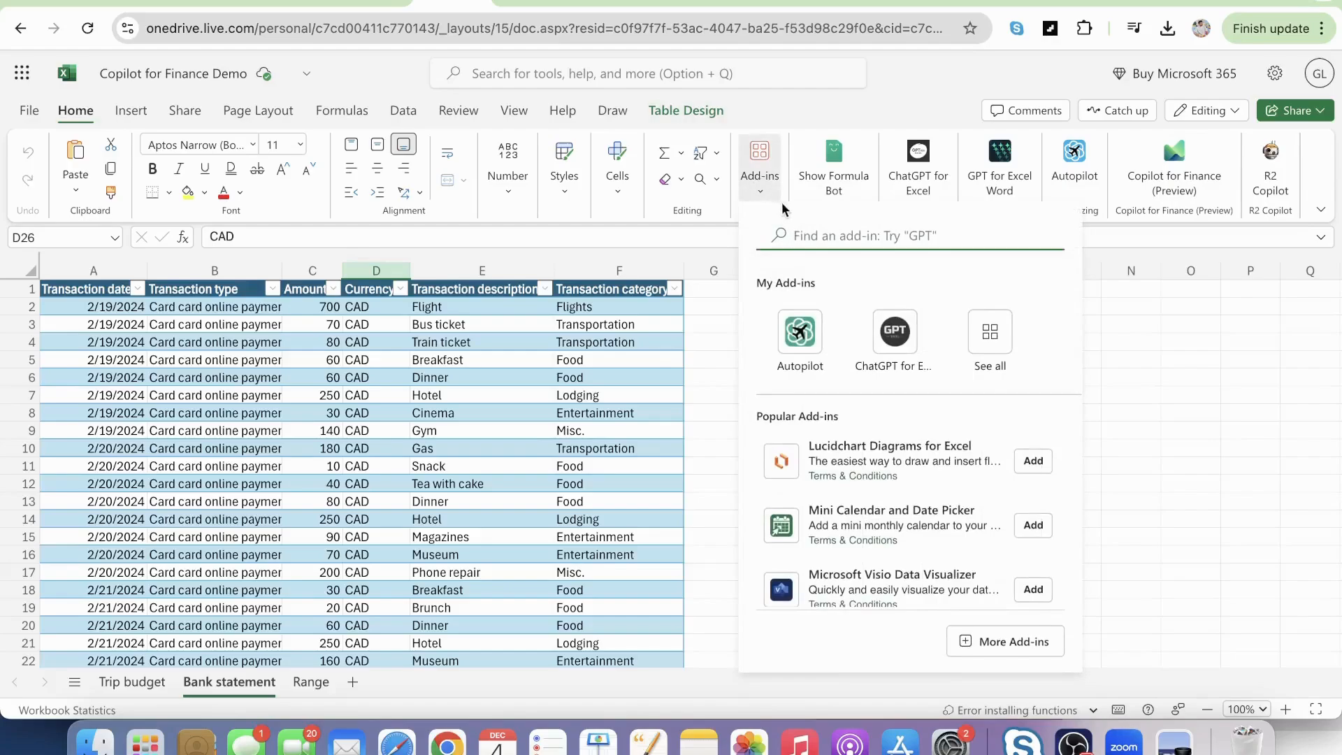
{"action": "type", "text": "c"}
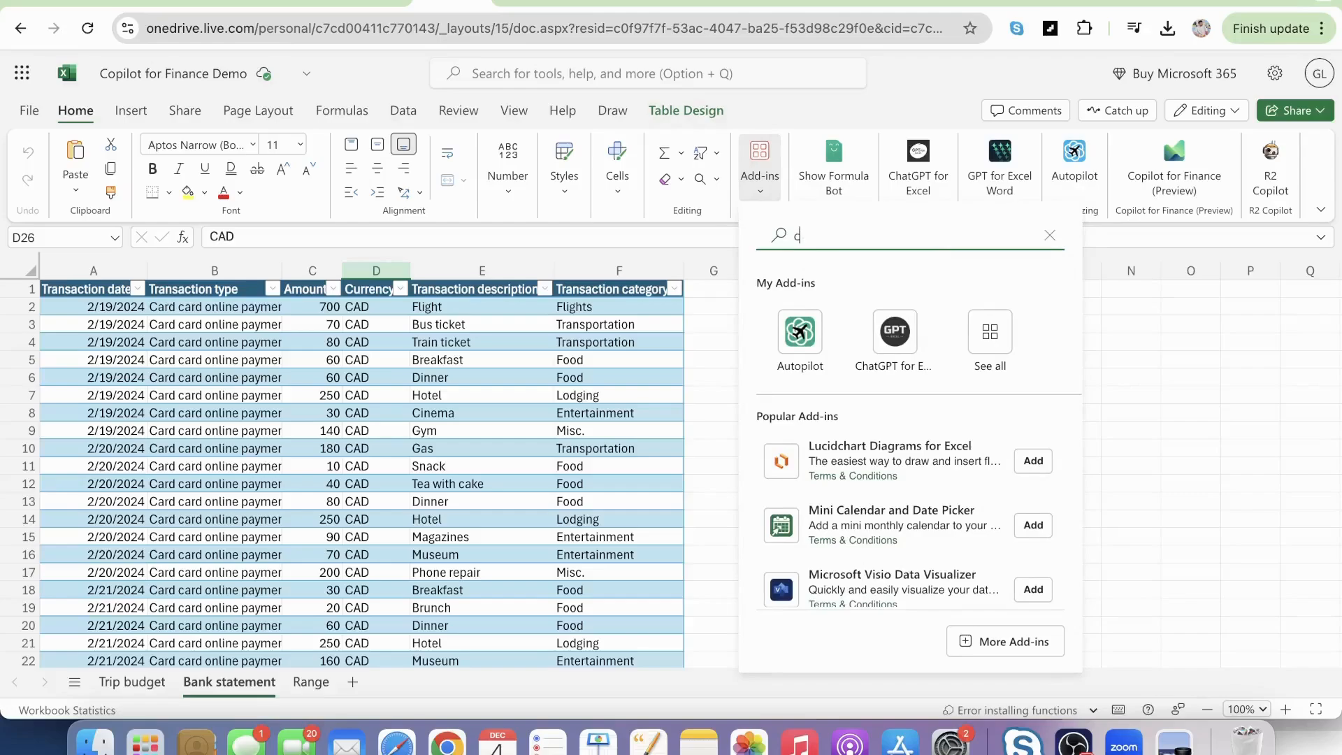
{"action": "type", "text": "opiloty"}
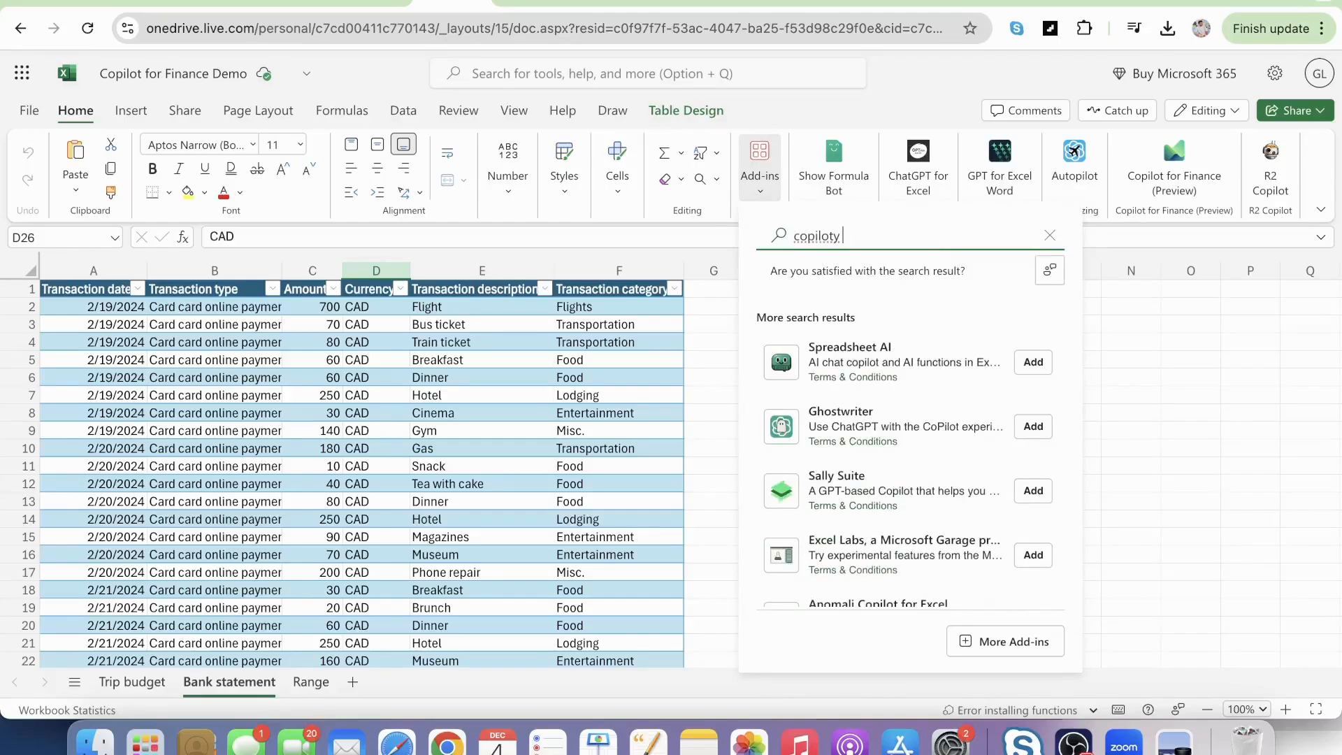
{"action": "key", "text": "BackSpace"}
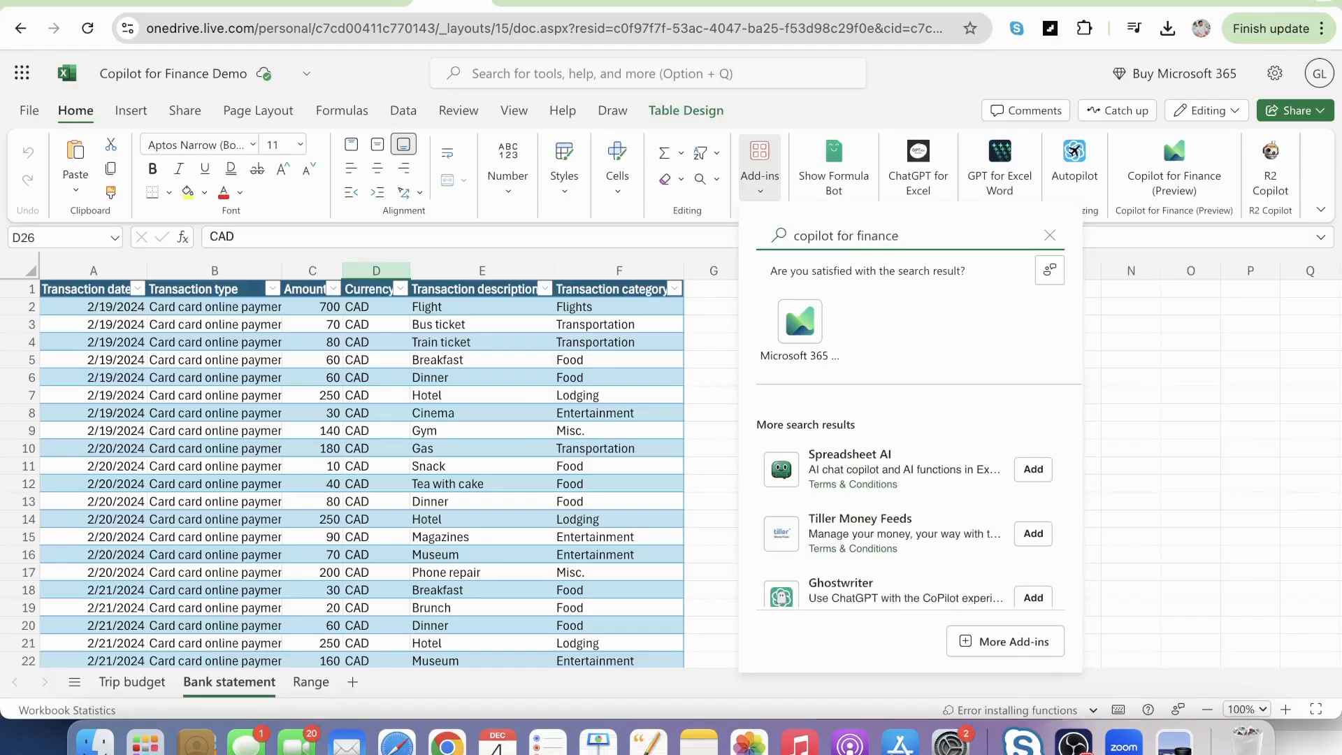
{"action": "left_click", "coordinate": [798, 320]}
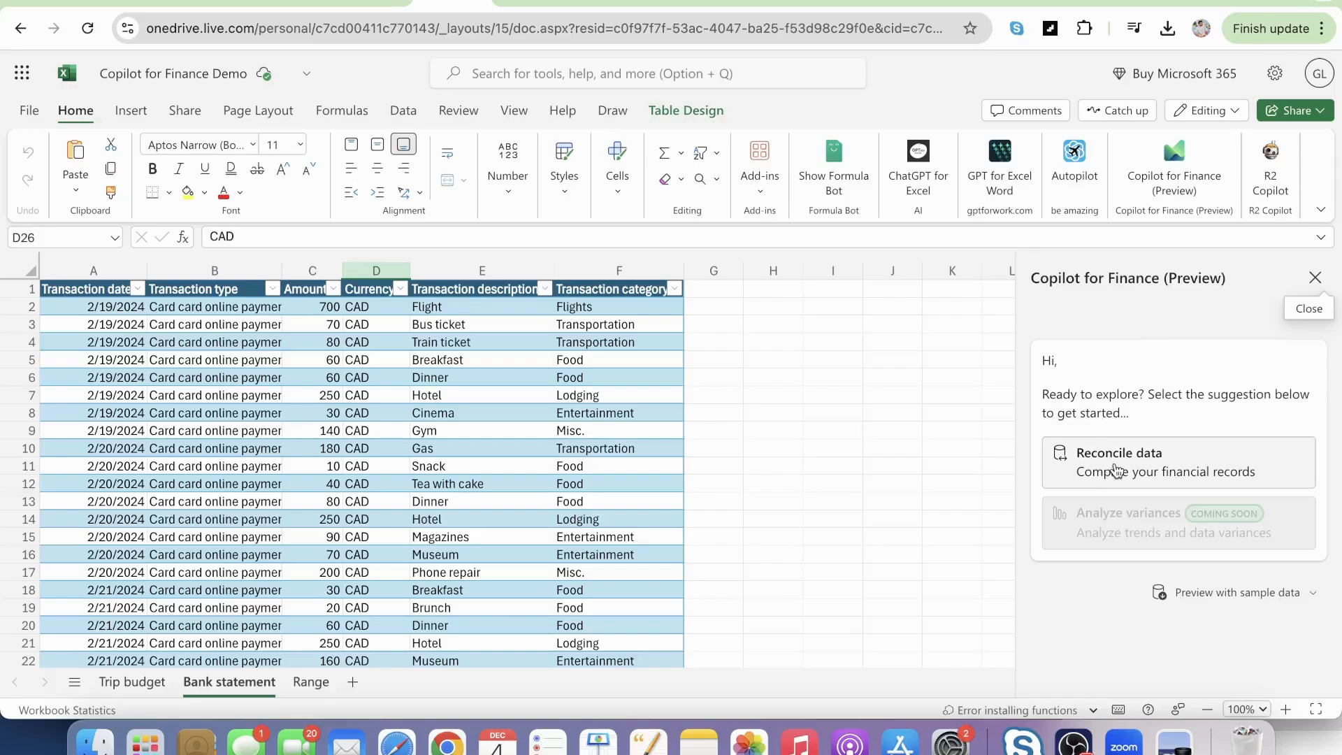
{"action": "left_click", "coordinate": [1118, 465]}
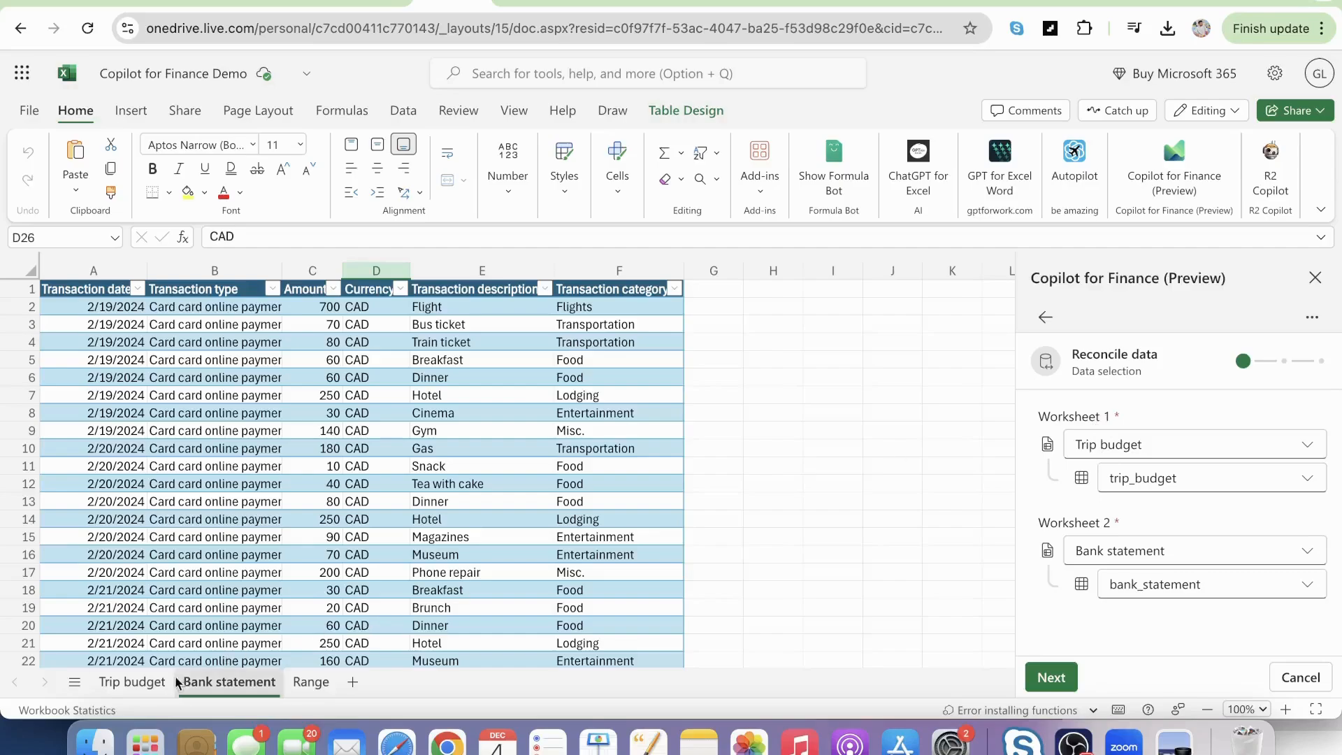
Select the budget table's columns A to D on the Trip budget sheet and look at the available table insertion commands.
{"action": "left_click", "coordinate": [145, 683]}
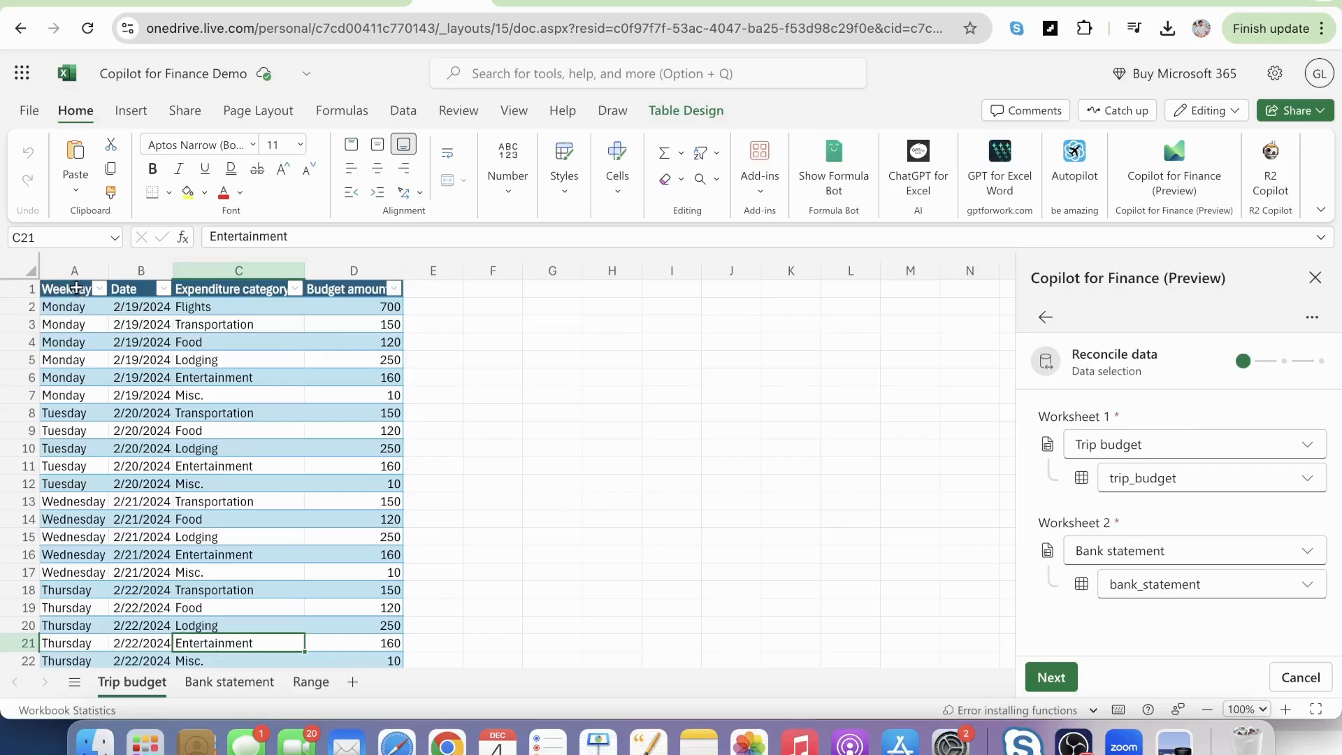
{"action": "left_click_drag", "start_coordinate": [76, 288], "coordinate": [332, 533]}
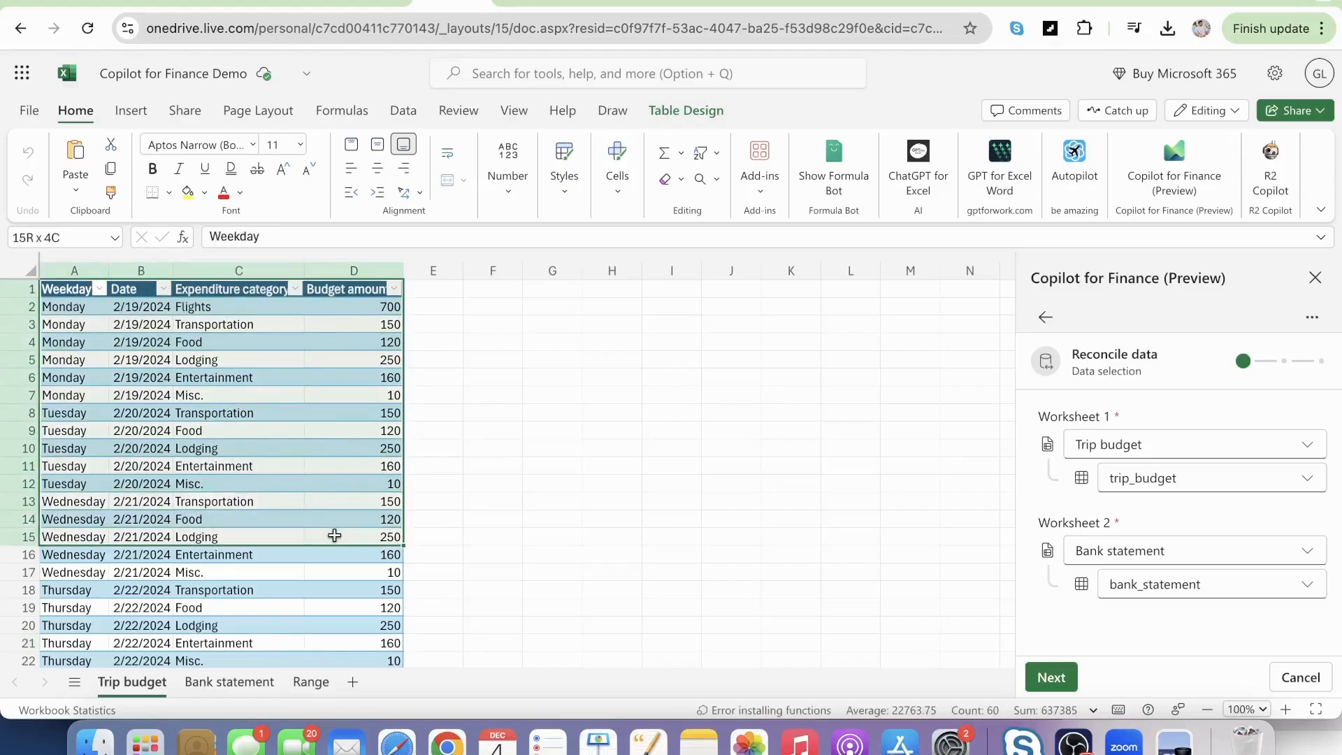
{"action": "left_click_drag", "start_coordinate": [88, 270], "coordinate": [377, 319]}
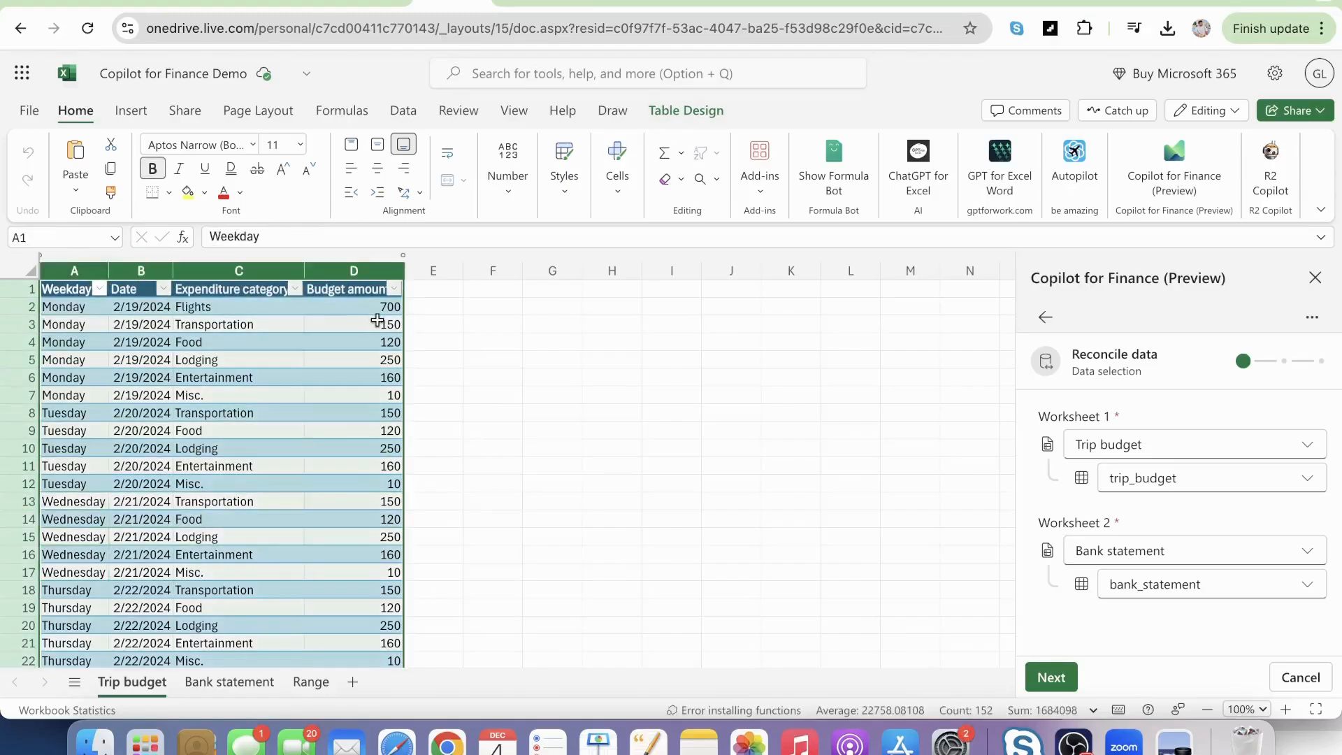
{"action": "left_click", "coordinate": [136, 112]}
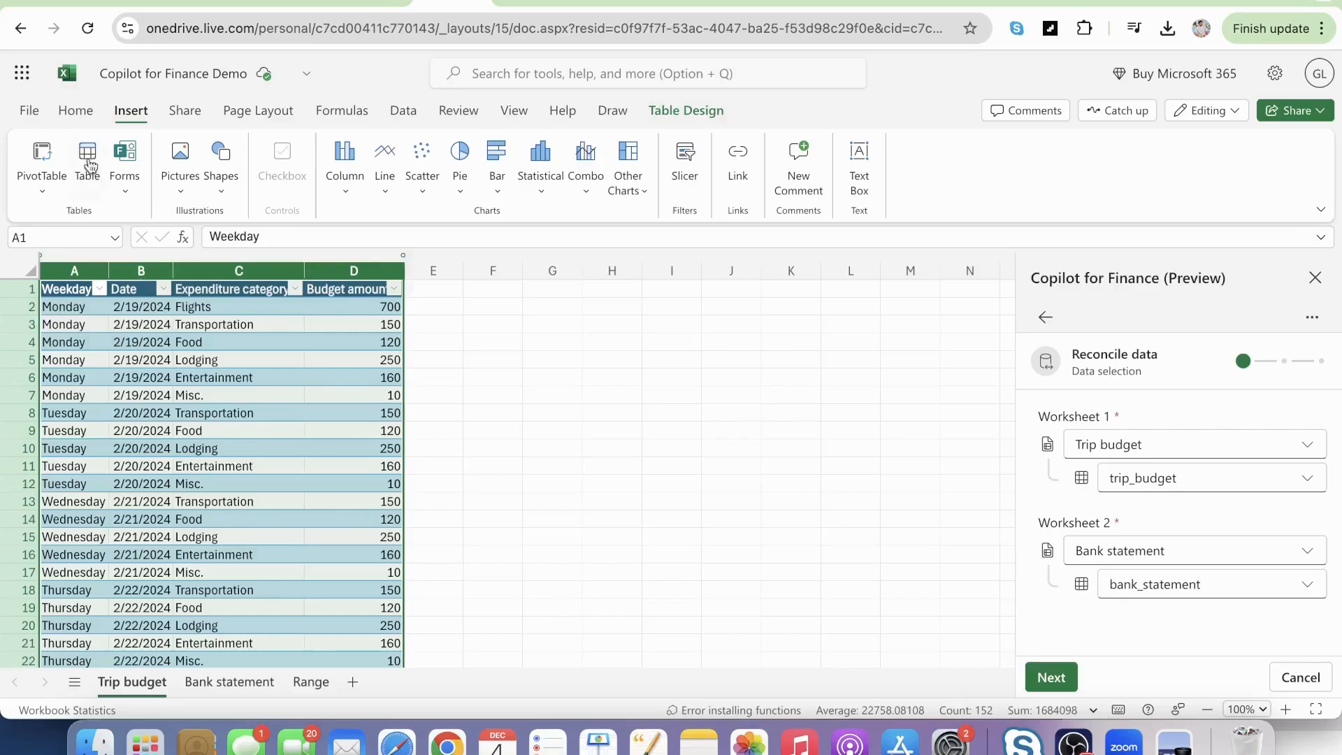
{"action": "left_click", "coordinate": [75, 110]}
Enter sample headers A, B, C in G5:I5 and the values 1, 2, 3 in G6:I6 of the Trip budget sheet.
{"action": "left_click", "coordinate": [533, 352]}
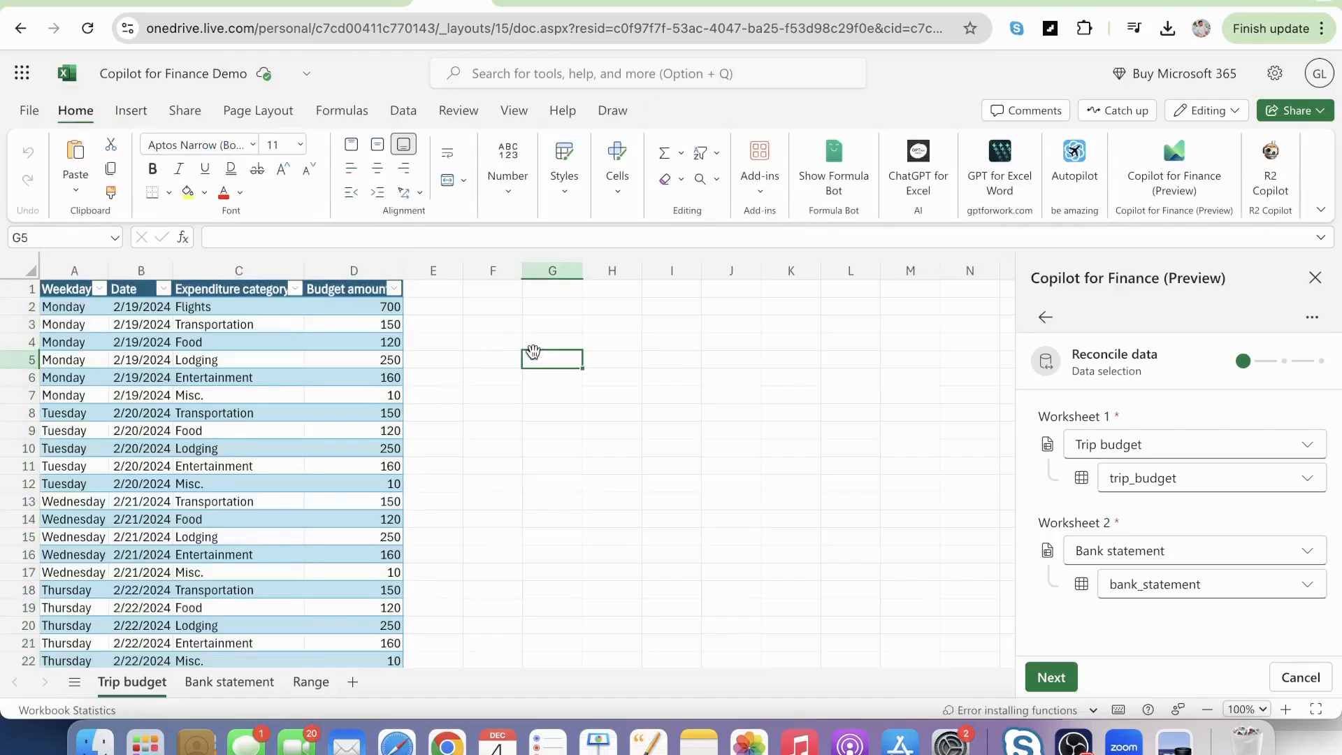
{"action": "type", "text": "A"}
{"action": "key", "text": "Tab"}
{"action": "type", "text": "B"}
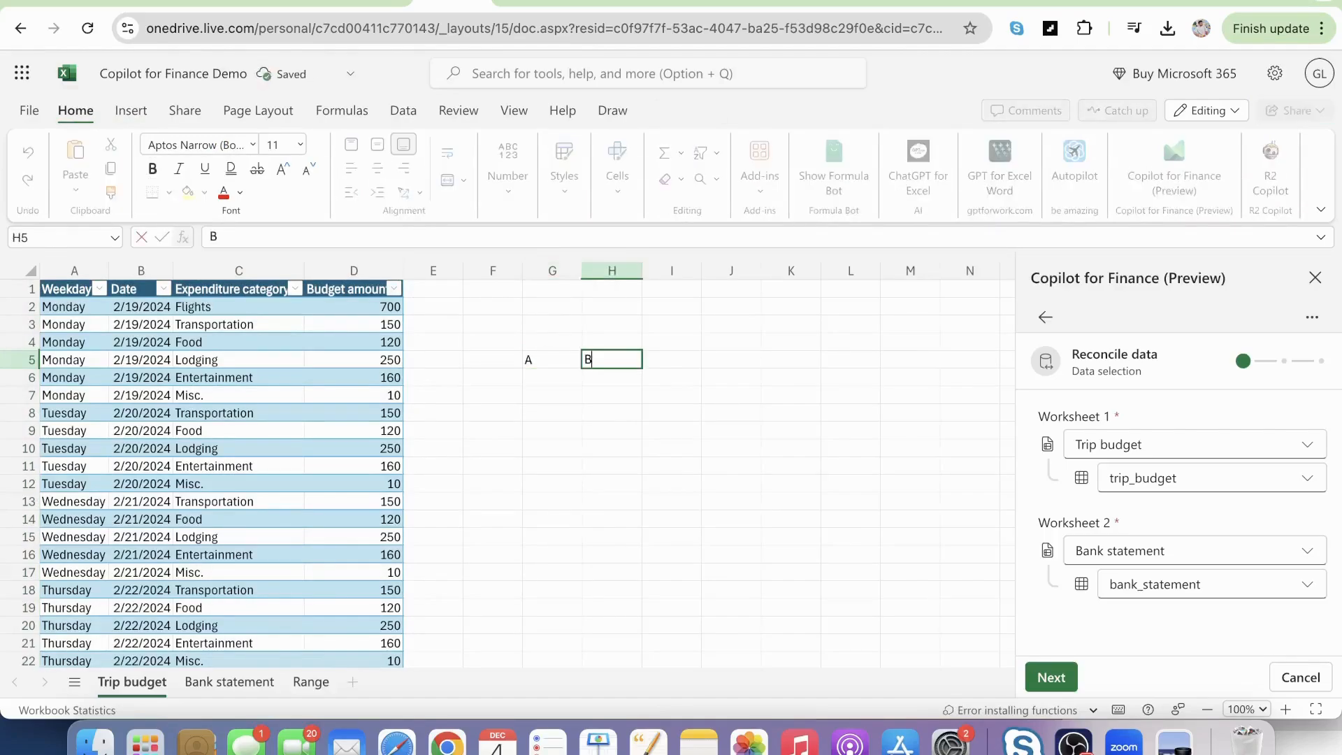
{"action": "key", "text": "Tab"}
{"action": "type", "text": "C"}
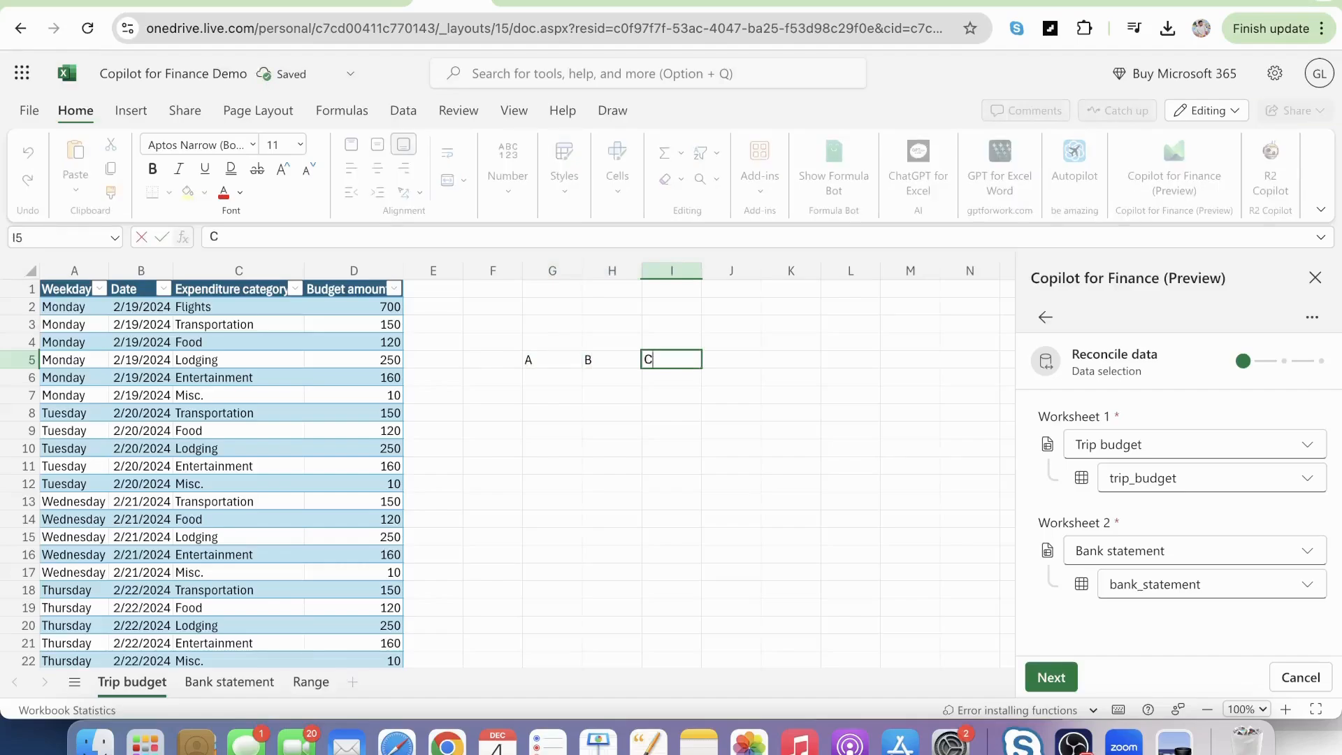
{"action": "key", "text": "Return"}
{"action": "type", "text": "1"}
{"action": "key", "text": "Tab"}
{"action": "type", "text": "2"}
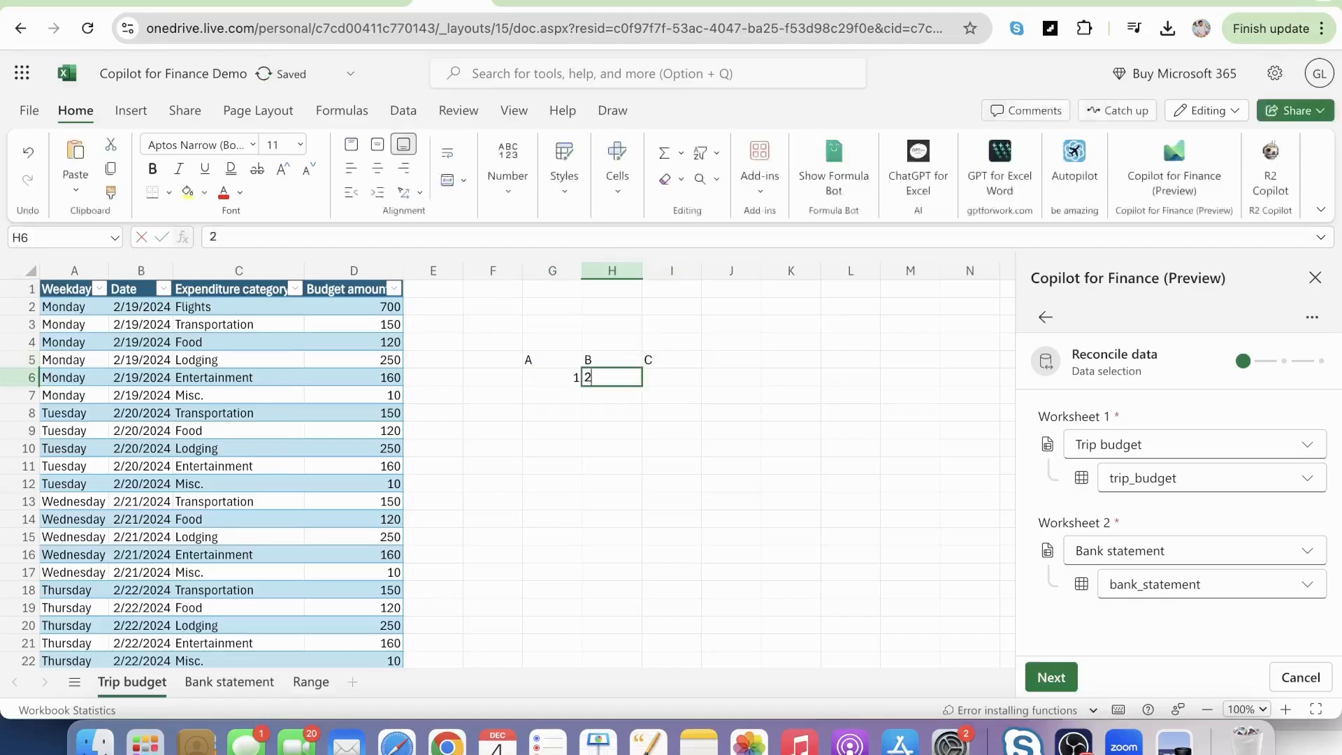
{"action": "key", "text": "Tab"}
{"action": "type", "text": "3"}
{"action": "key", "text": "Tab"}
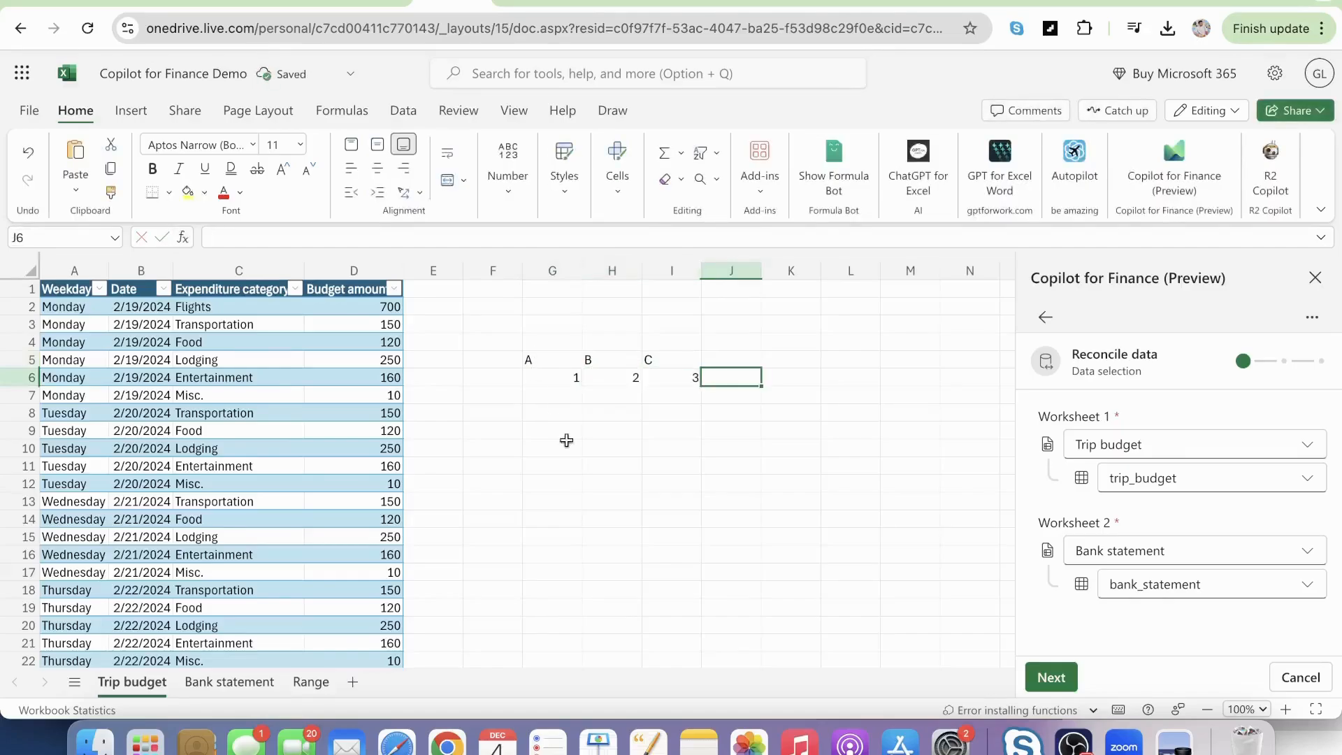
Convert the sample range G5:I6 into a table with headers.
{"action": "left_click_drag", "start_coordinate": [566, 362], "coordinate": [668, 369]}
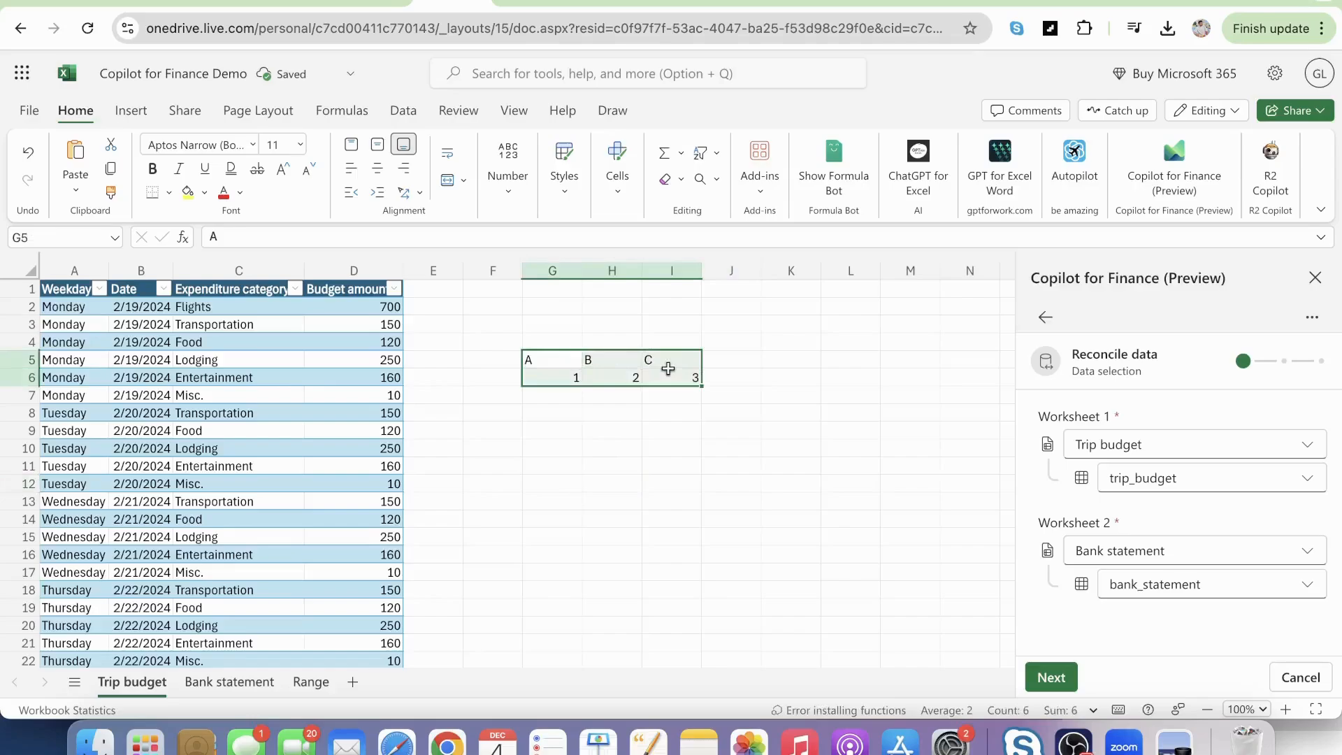
{"action": "left_click", "coordinate": [664, 412]}
{"action": "left_click_drag", "start_coordinate": [545, 353], "coordinate": [694, 378]}
{"action": "left_click", "coordinate": [135, 114]}
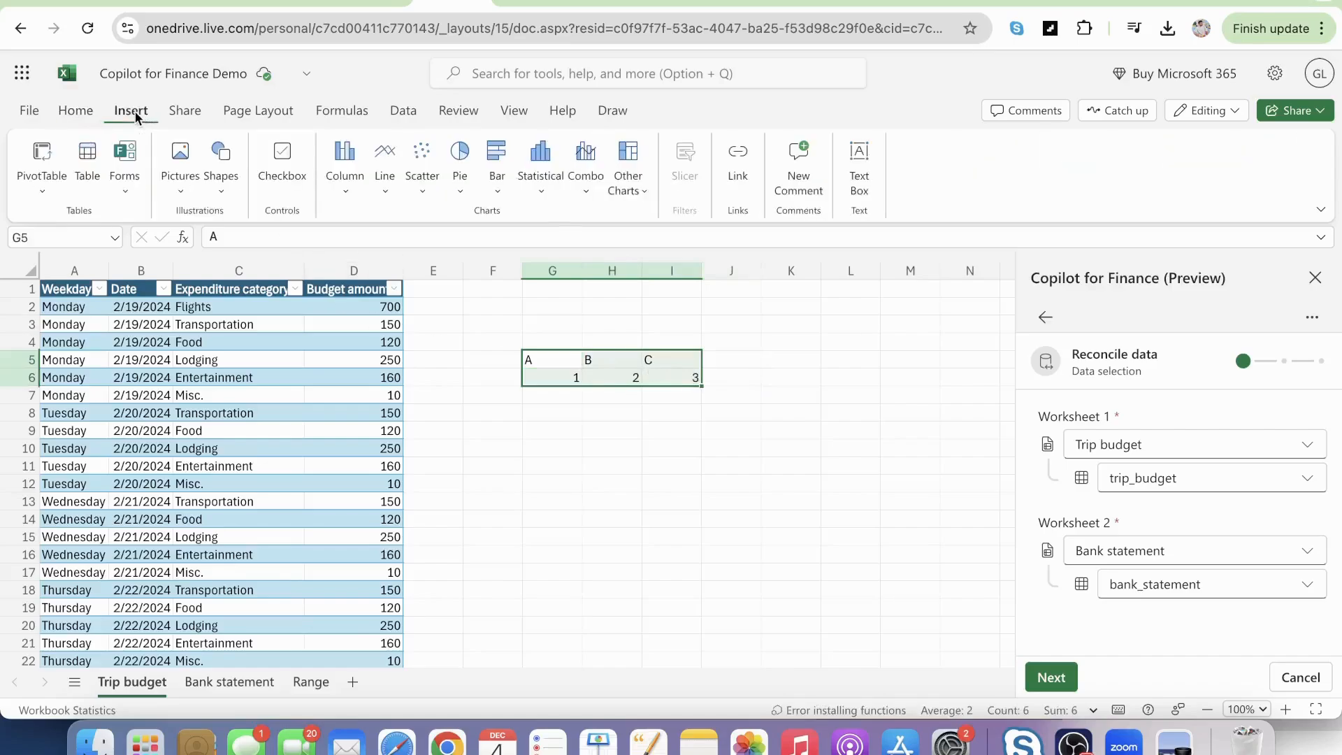
{"action": "left_click", "coordinate": [87, 169]}
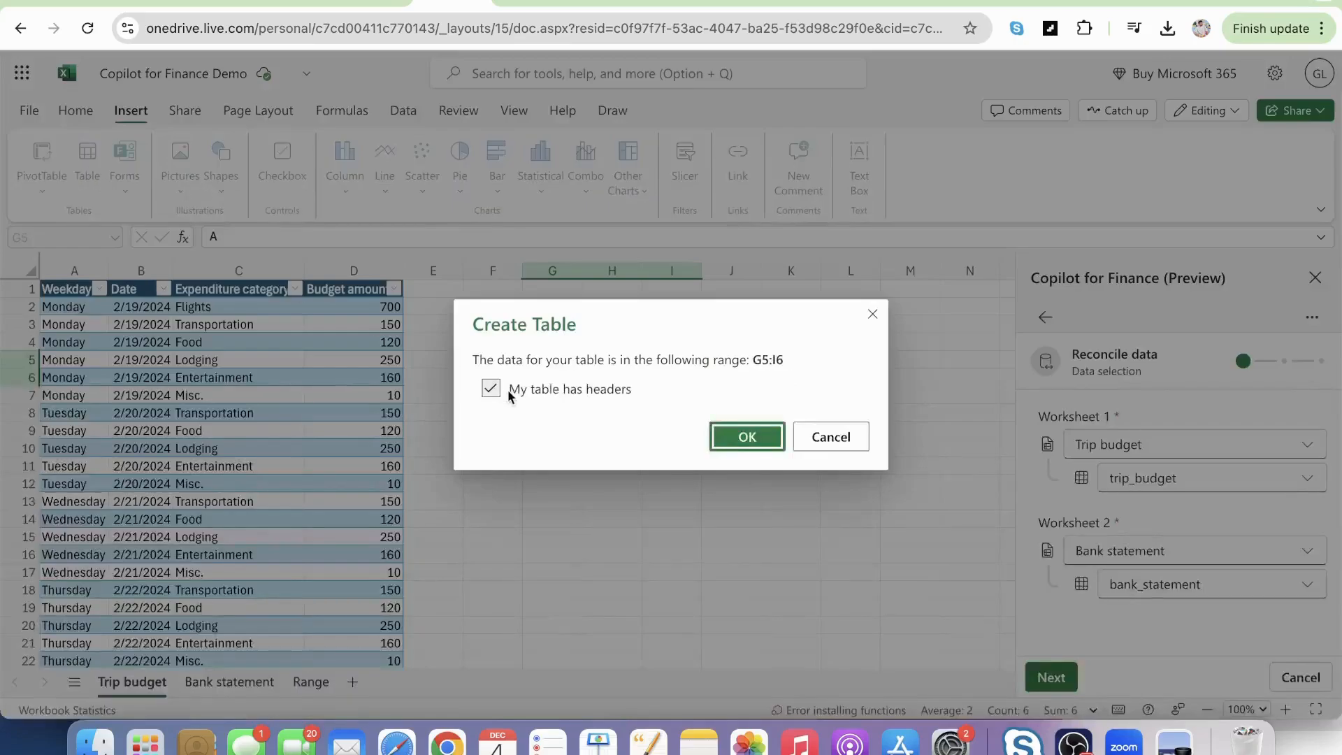
{"action": "left_click", "coordinate": [747, 436]}
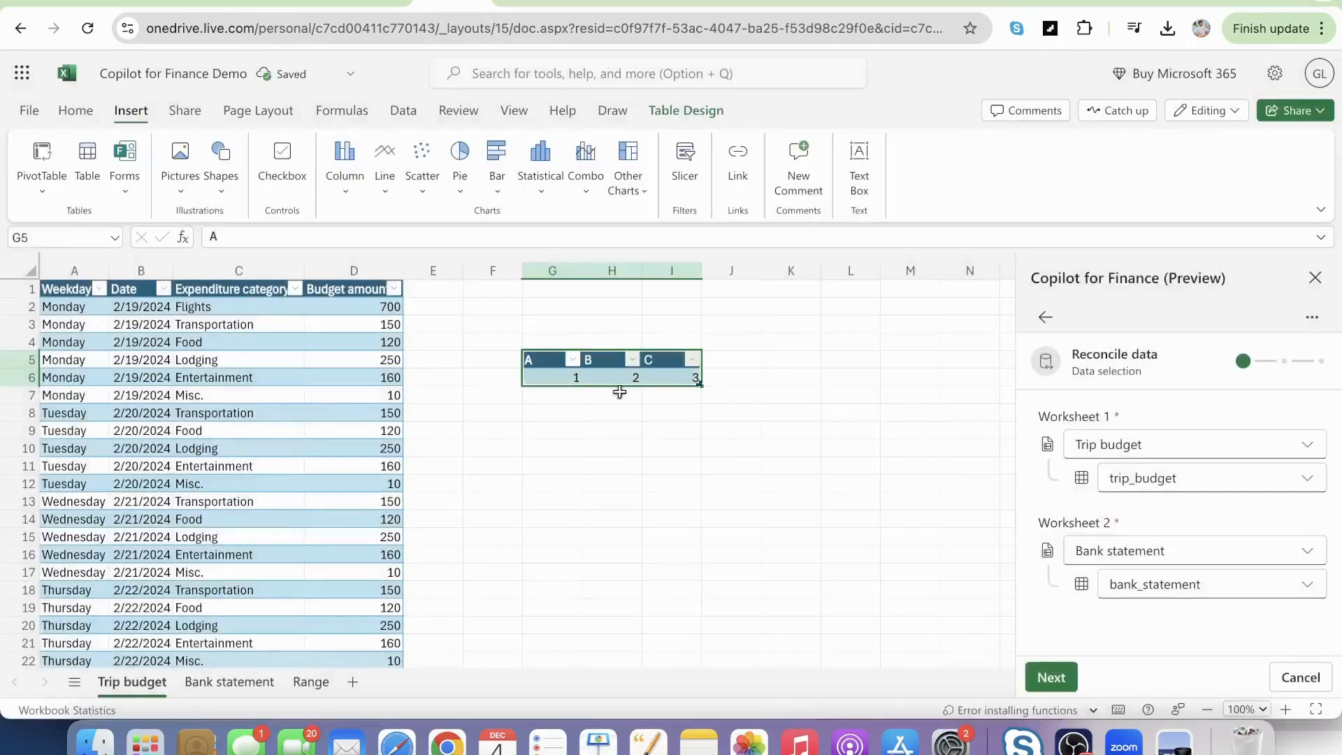
{"action": "left_click", "coordinate": [612, 412]}
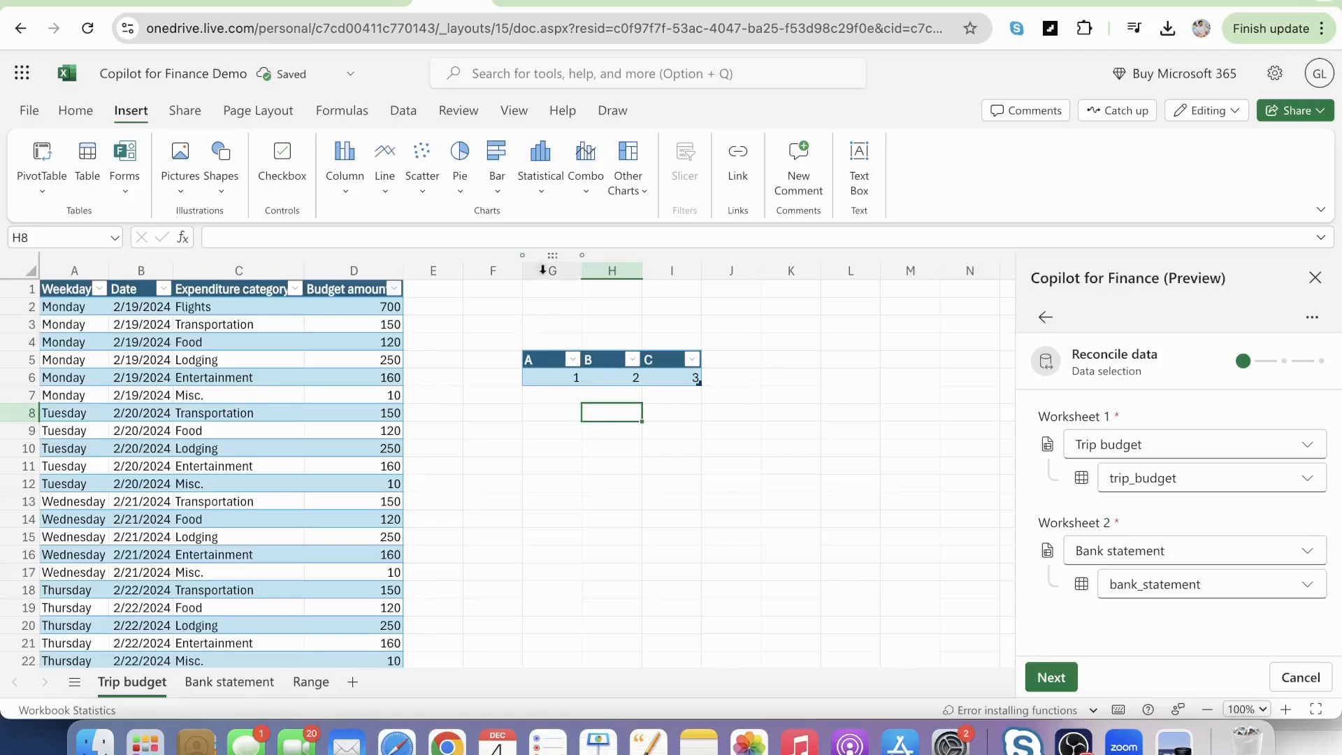
Delete columns G to I containing the sample table from the Trip budget sheet.
{"action": "left_click_drag", "start_coordinate": [542, 270], "coordinate": [657, 317]}
{"action": "right_click", "coordinate": [657, 317]}
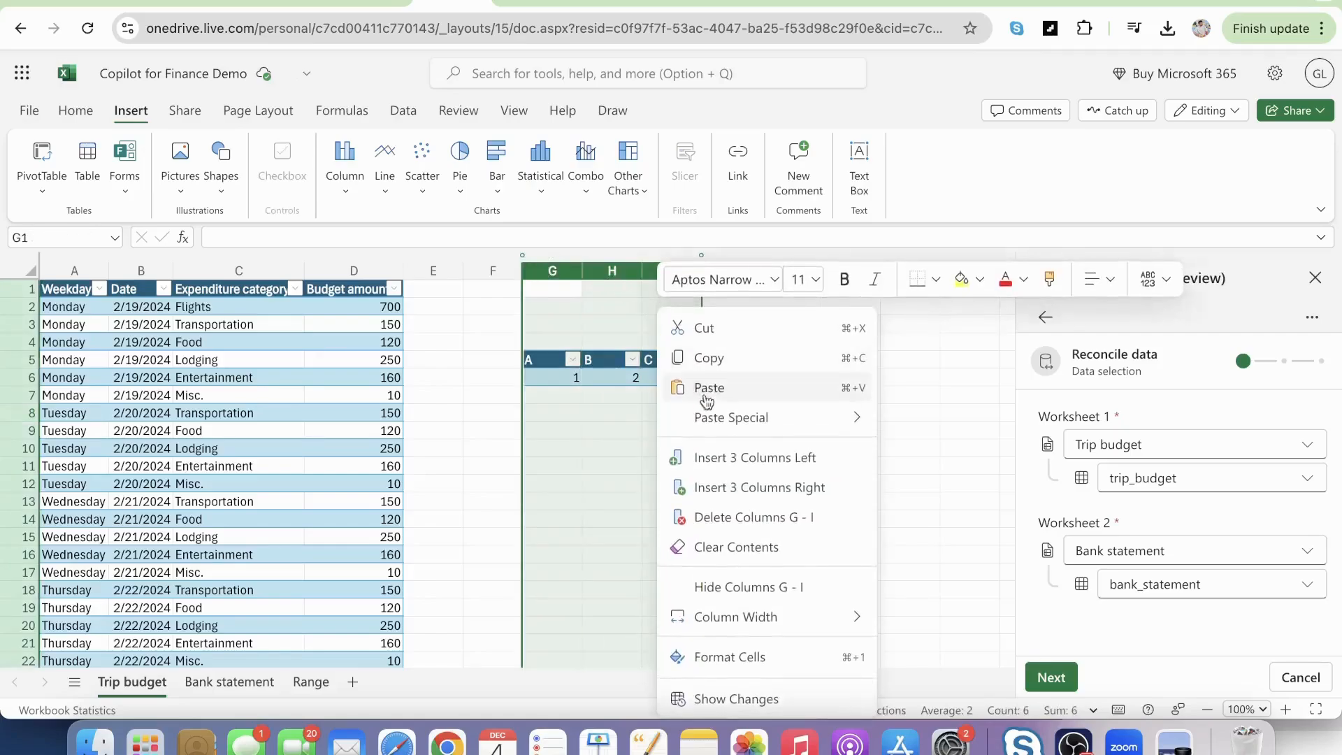
{"action": "left_click", "coordinate": [760, 517]}
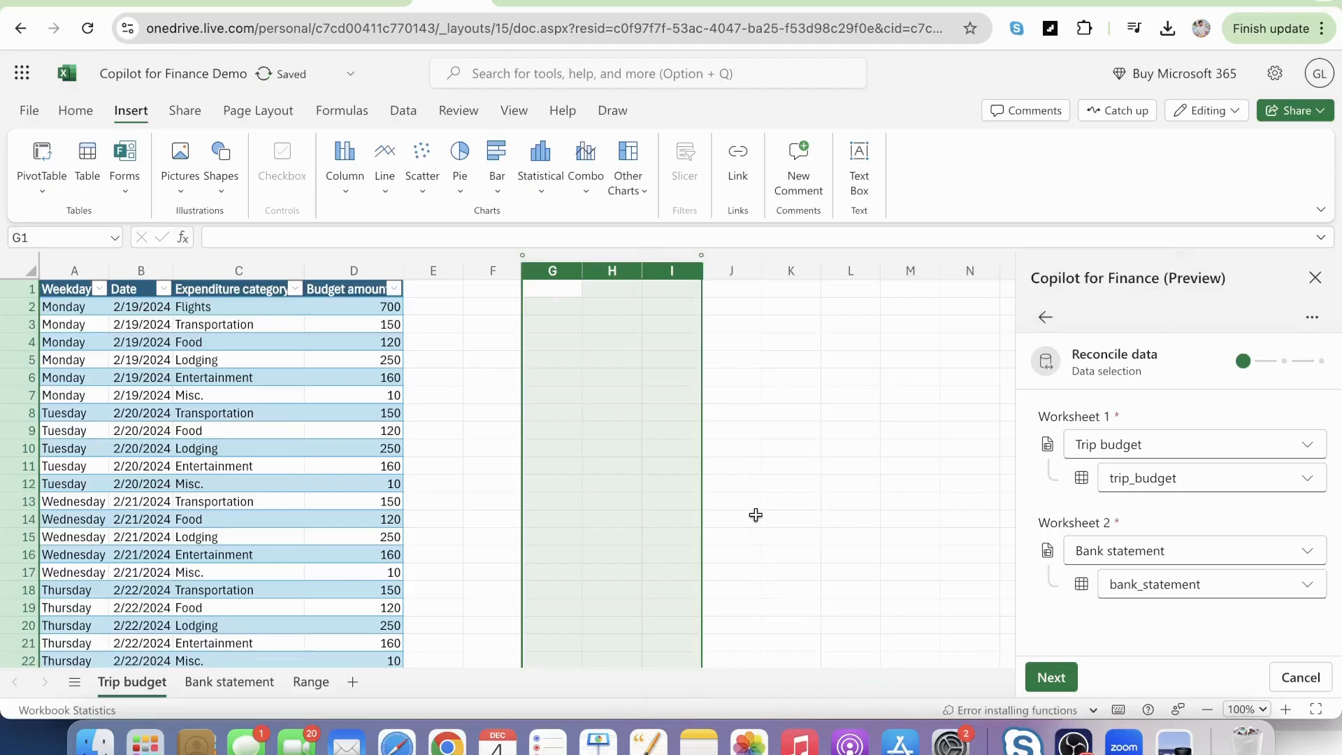
{"action": "left_click", "coordinate": [623, 483]}
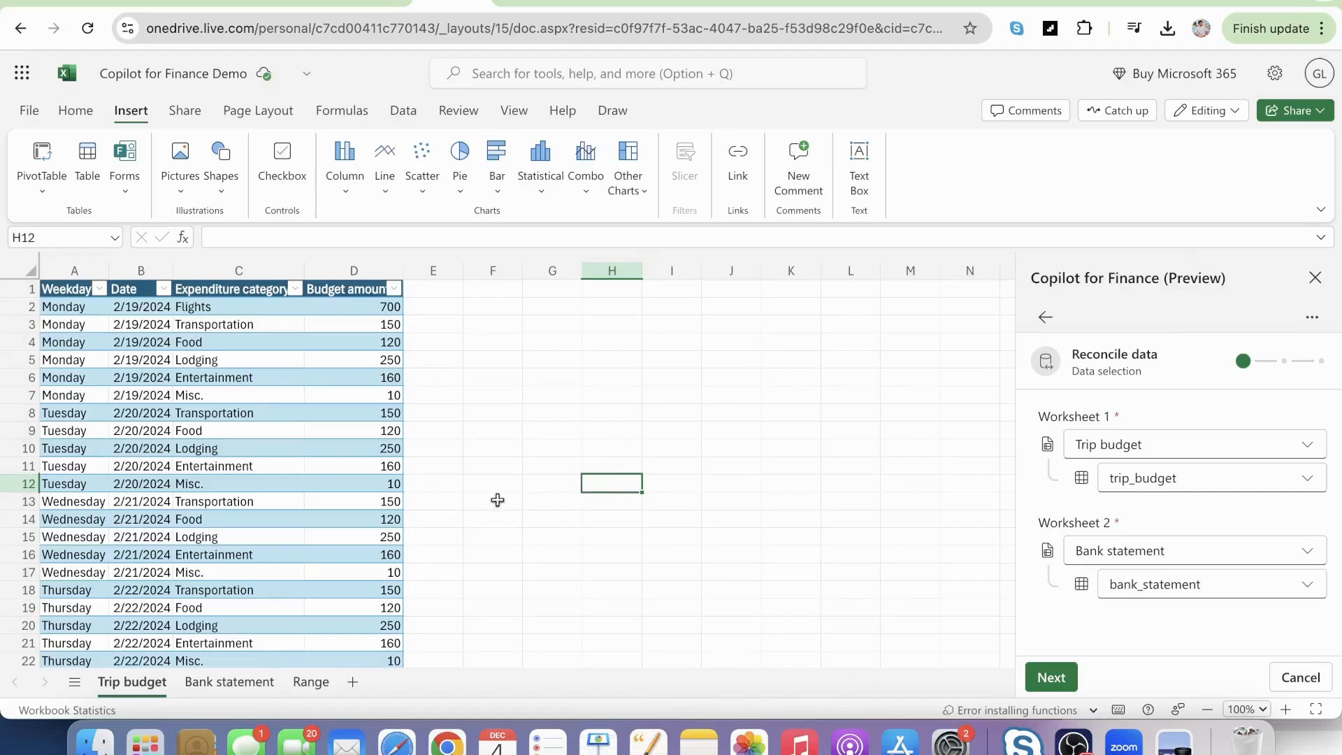
Return to the Bank statement sheet and accept trip_budget and bank_statement as the tables to reconcile.
{"action": "left_click", "coordinate": [224, 682]}
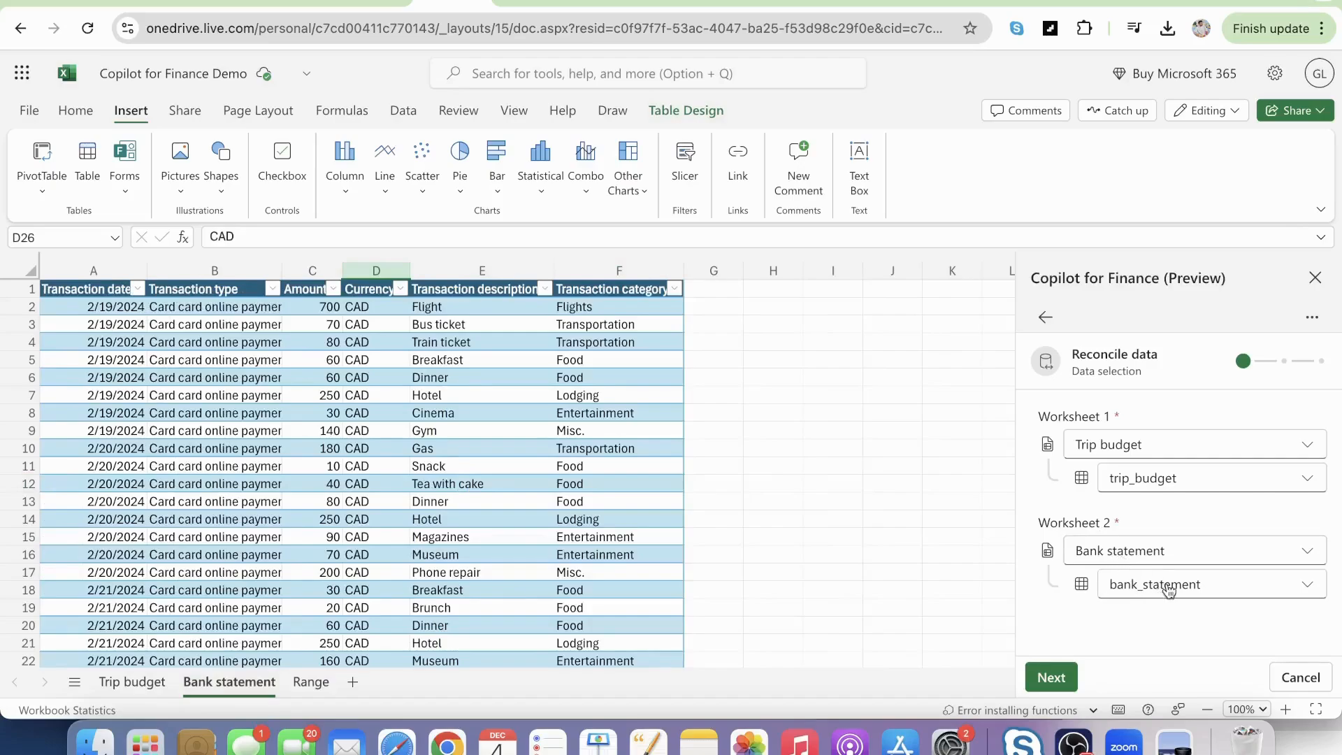
{"action": "left_click", "coordinate": [1051, 677]}
Examine the column mapping fields offered for the trip_budget and bank_statement tables.
{"action": "scroll", "coordinate": [1146, 482], "scroll_direction": "down", "scroll_amount": 1}
{"action": "scroll", "coordinate": [1146, 482], "scroll_direction": "up", "scroll_amount": 1}
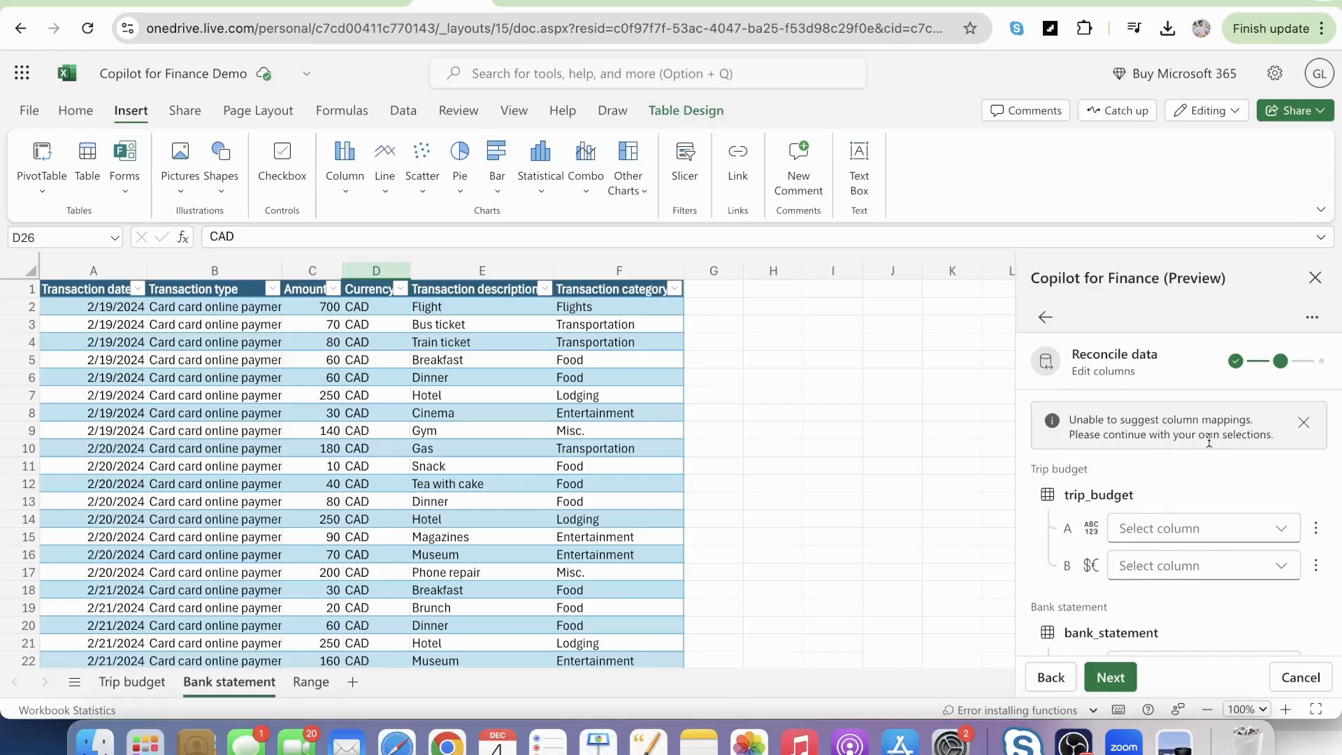
{"action": "scroll", "coordinate": [1153, 552], "scroll_direction": "down", "scroll_amount": 2}
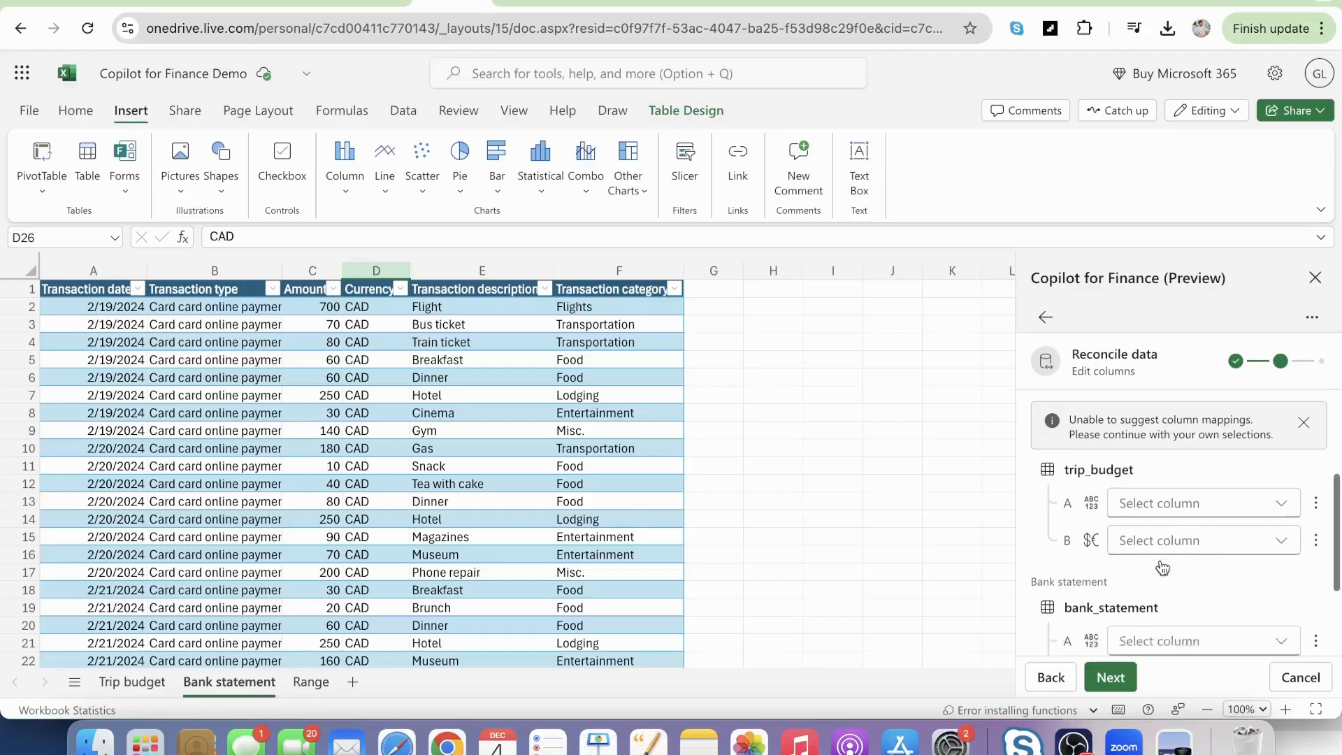
{"action": "scroll", "coordinate": [1162, 563], "scroll_direction": "up", "scroll_amount": 1}
{"action": "scroll", "coordinate": [1162, 565], "scroll_direction": "up", "scroll_amount": 1}
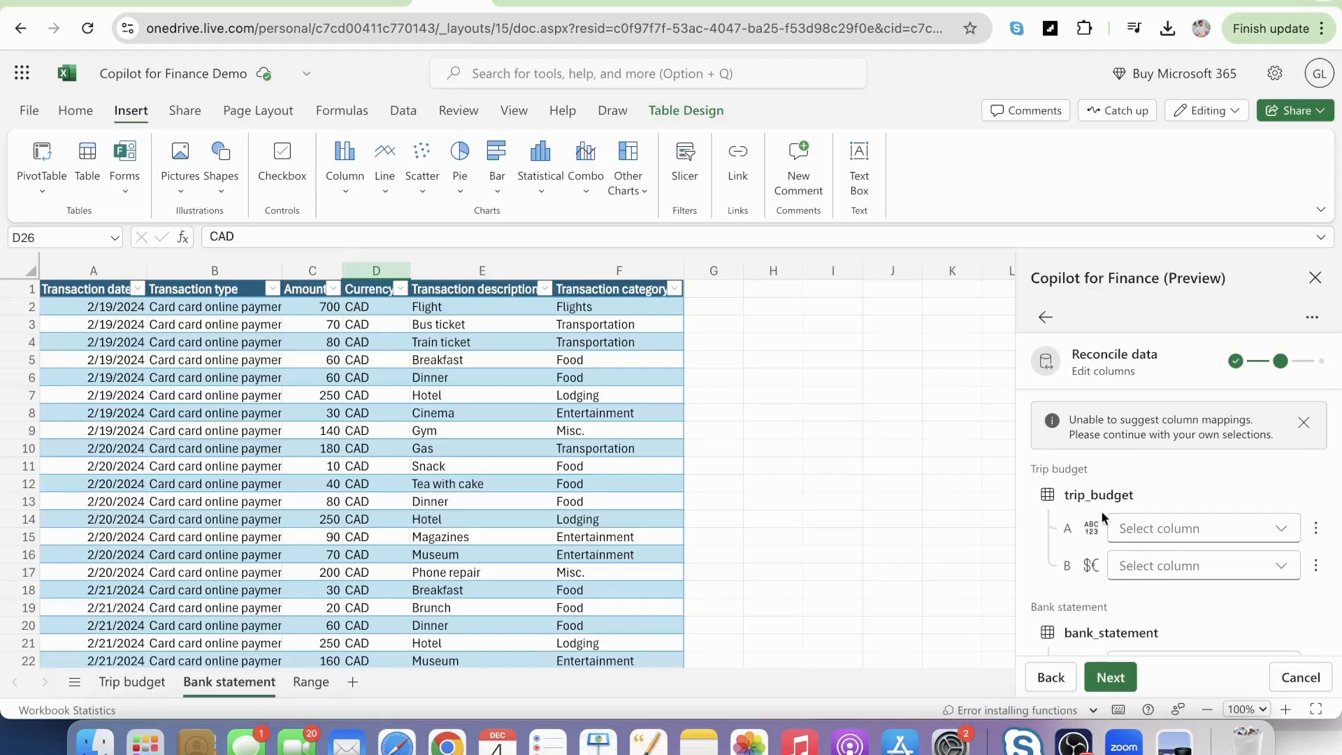
{"action": "scroll", "coordinate": [1091, 542], "scroll_direction": "down", "scroll_amount": 2}
{"action": "scroll", "coordinate": [1092, 542], "scroll_direction": "up", "scroll_amount": 1}
{"action": "scroll", "coordinate": [1091, 542], "scroll_direction": "up", "scroll_amount": 1}
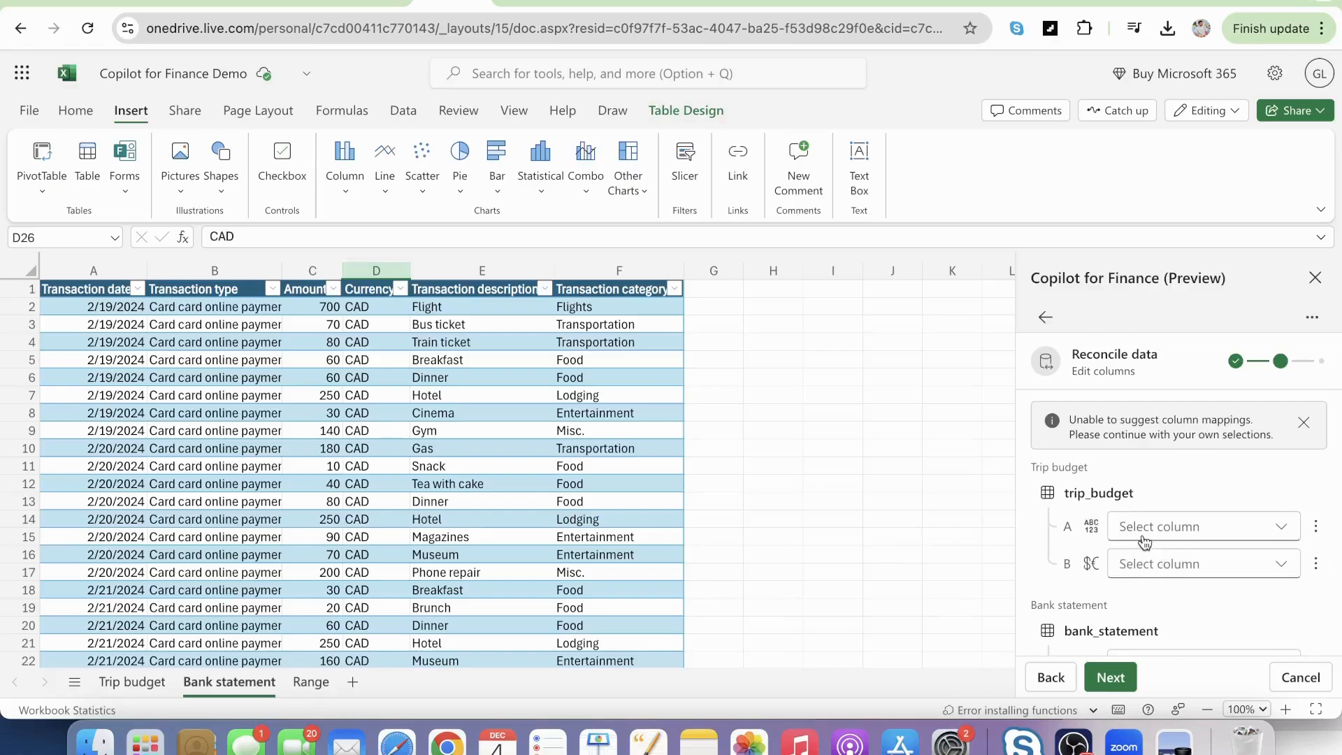
{"action": "scroll", "coordinate": [1097, 504], "scroll_direction": "down", "scroll_amount": 2}
{"action": "scroll", "coordinate": [1096, 504], "scroll_direction": "up", "scroll_amount": 1}
{"action": "scroll", "coordinate": [1096, 504], "scroll_direction": "up", "scroll_amount": 1}
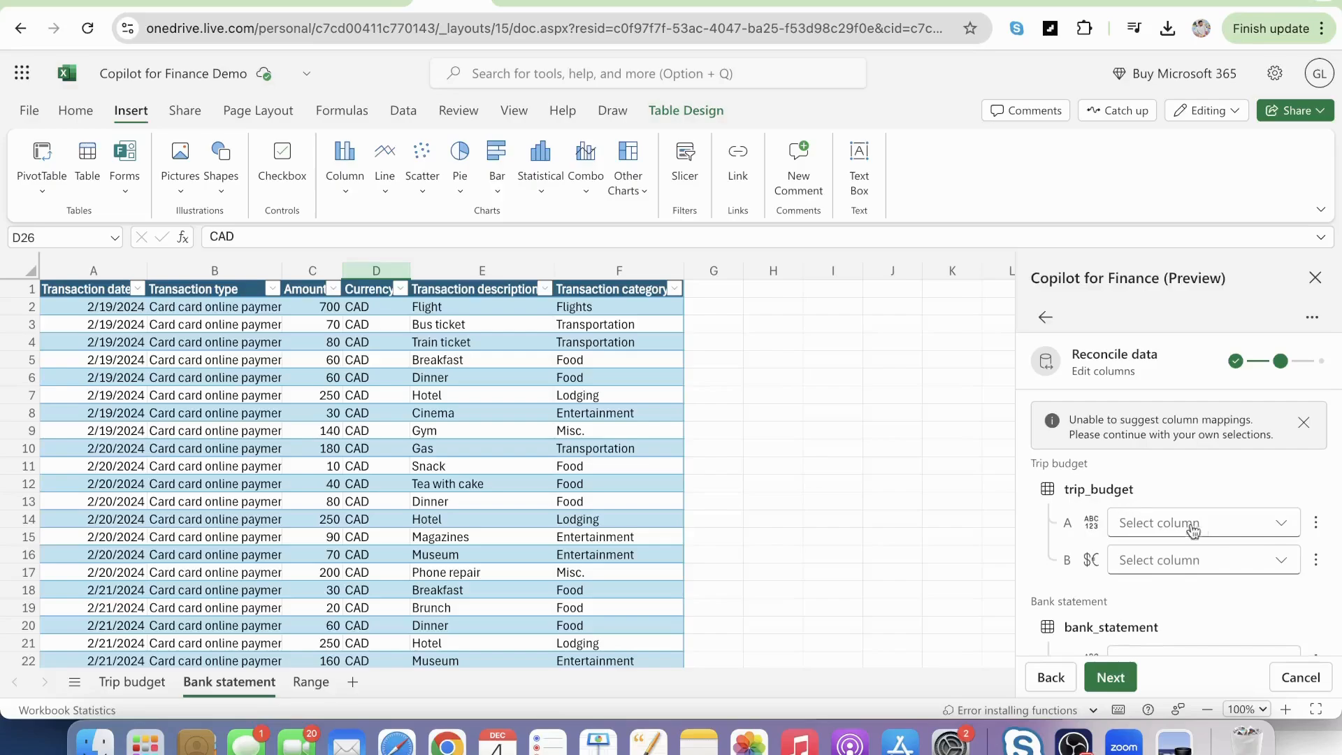
Map the trip_budget Date column to the bank_statement Transaction date column as the first mapping key.
{"action": "left_click", "coordinate": [1280, 529]}
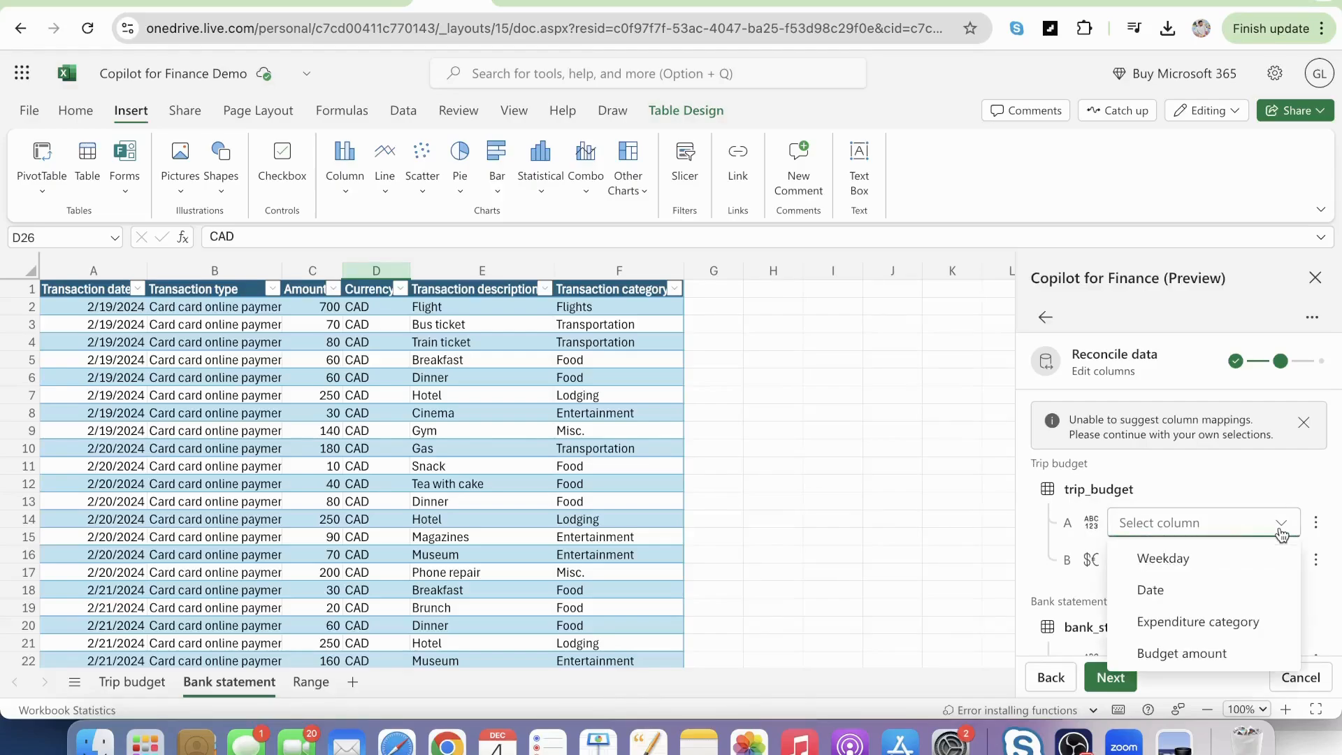
{"action": "left_click", "coordinate": [1180, 592]}
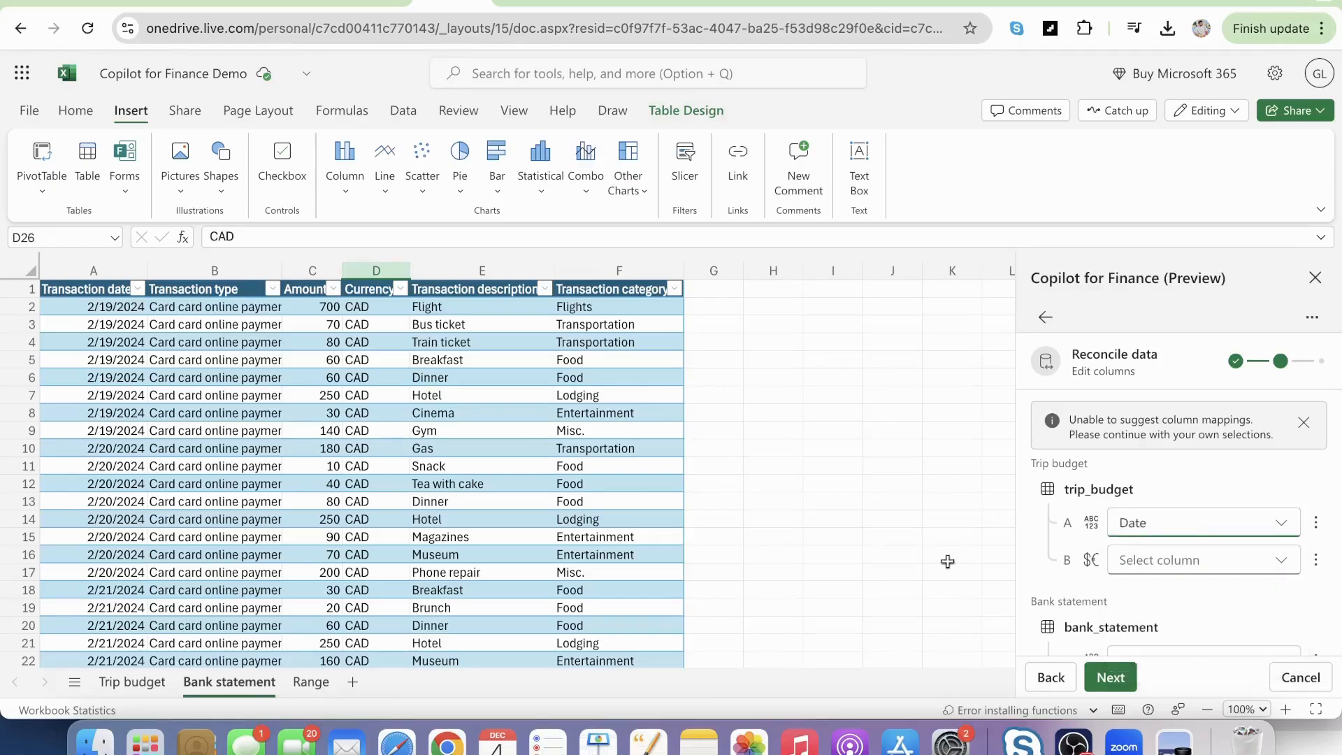
{"action": "left_click", "coordinate": [144, 688]}
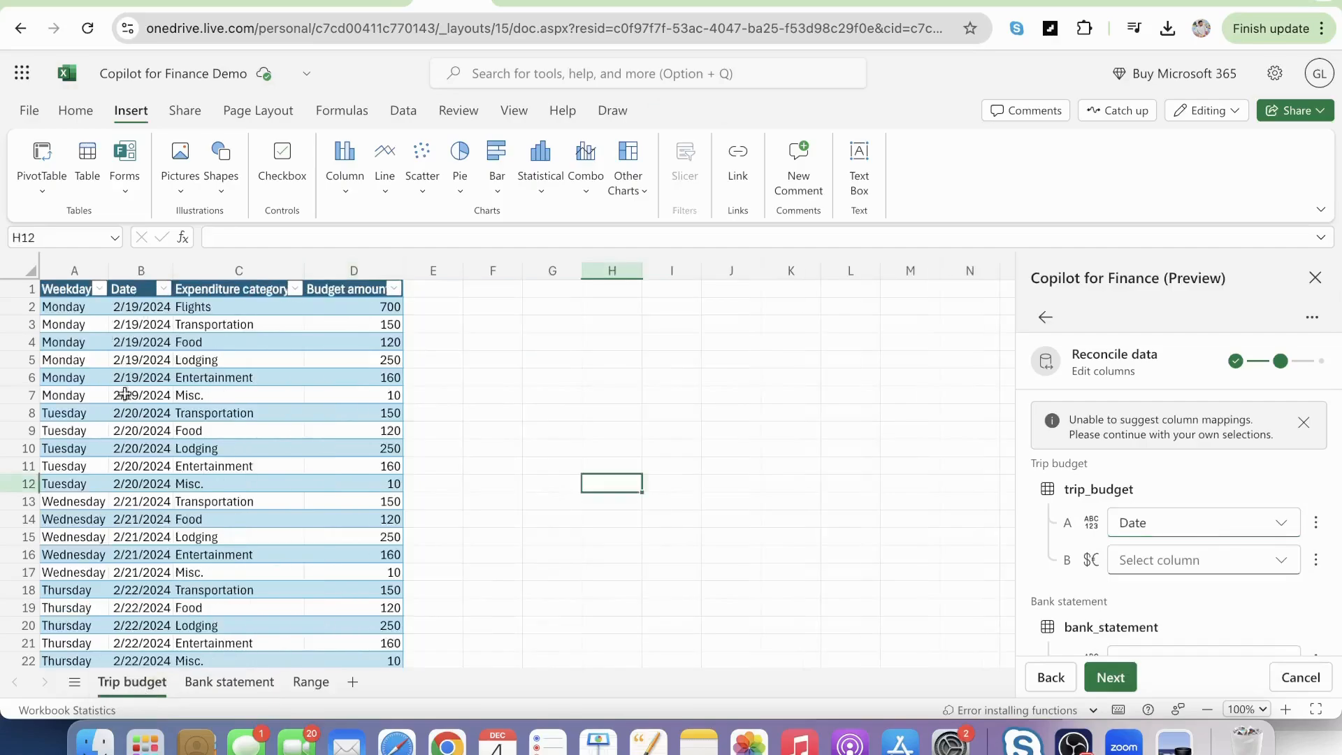
{"action": "left_click", "coordinate": [215, 687]}
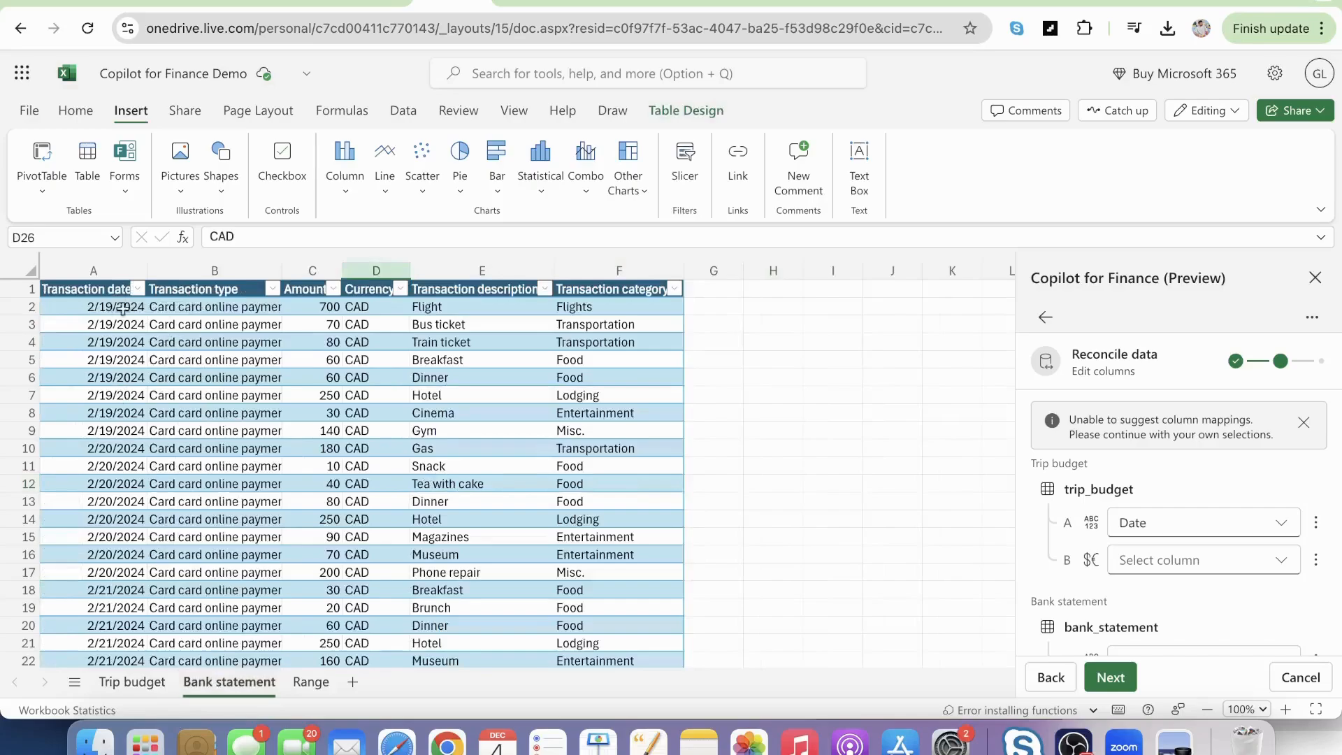
{"action": "scroll", "coordinate": [1054, 591], "scroll_direction": "down", "scroll_amount": 3}
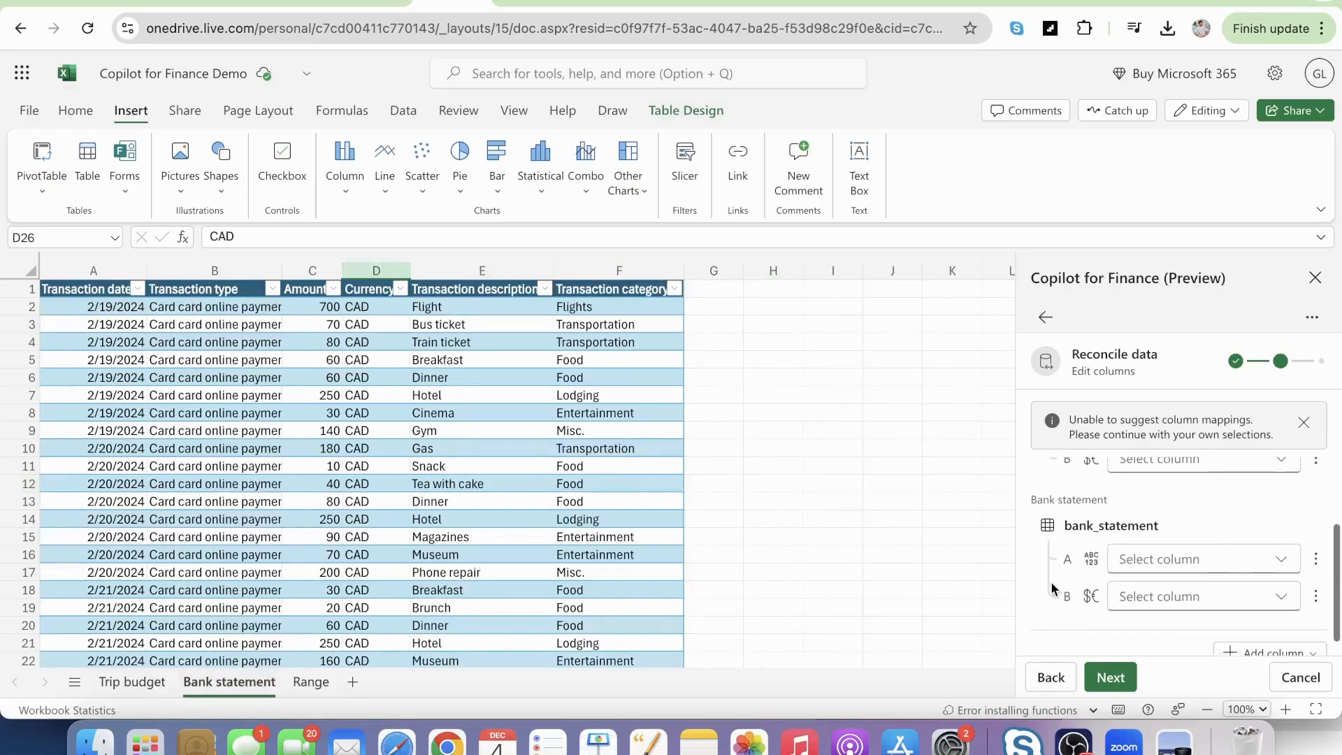
{"action": "left_click", "coordinate": [1280, 559]}
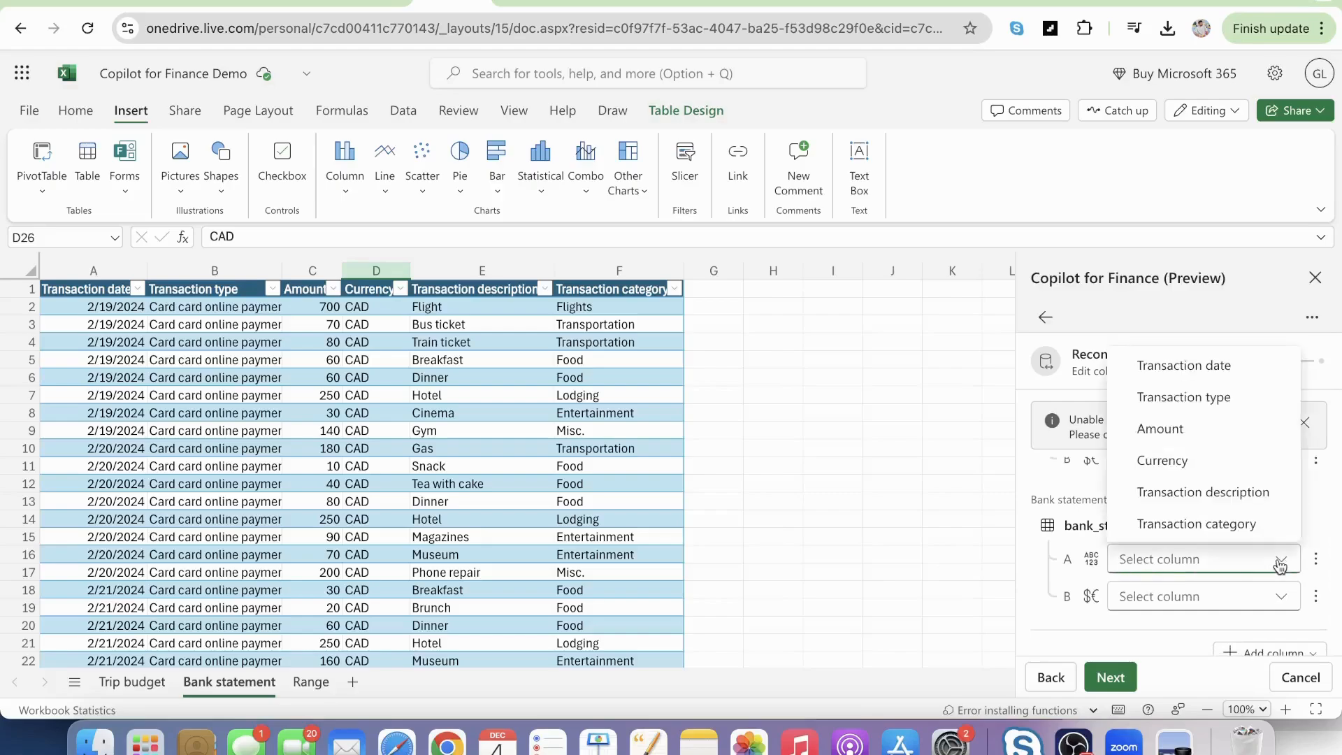
{"action": "left_click", "coordinate": [1189, 365]}
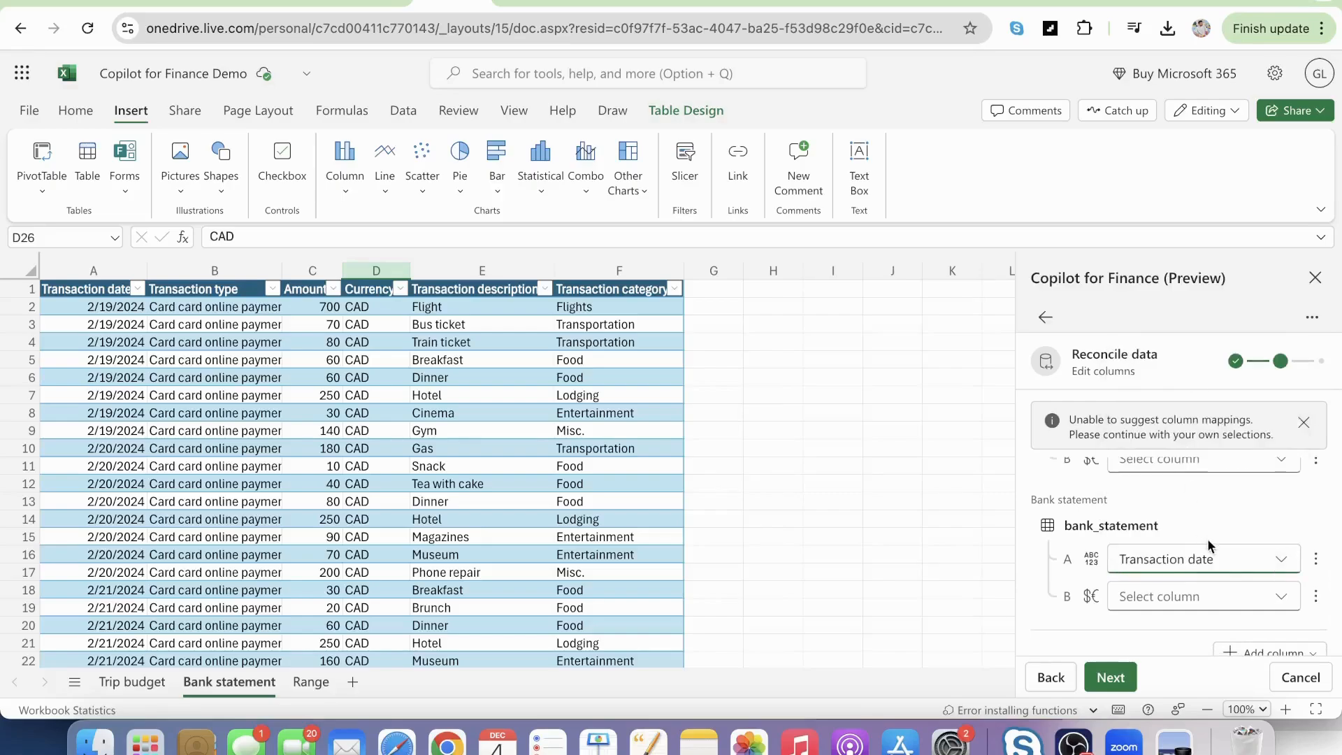
Switch to the Trip budget sheet and add a second mapping key to the column mapping.
{"action": "scroll", "coordinate": [1207, 538], "scroll_direction": "up", "scroll_amount": 2}
{"action": "scroll", "coordinate": [1207, 542], "scroll_direction": "up", "scroll_amount": 1}
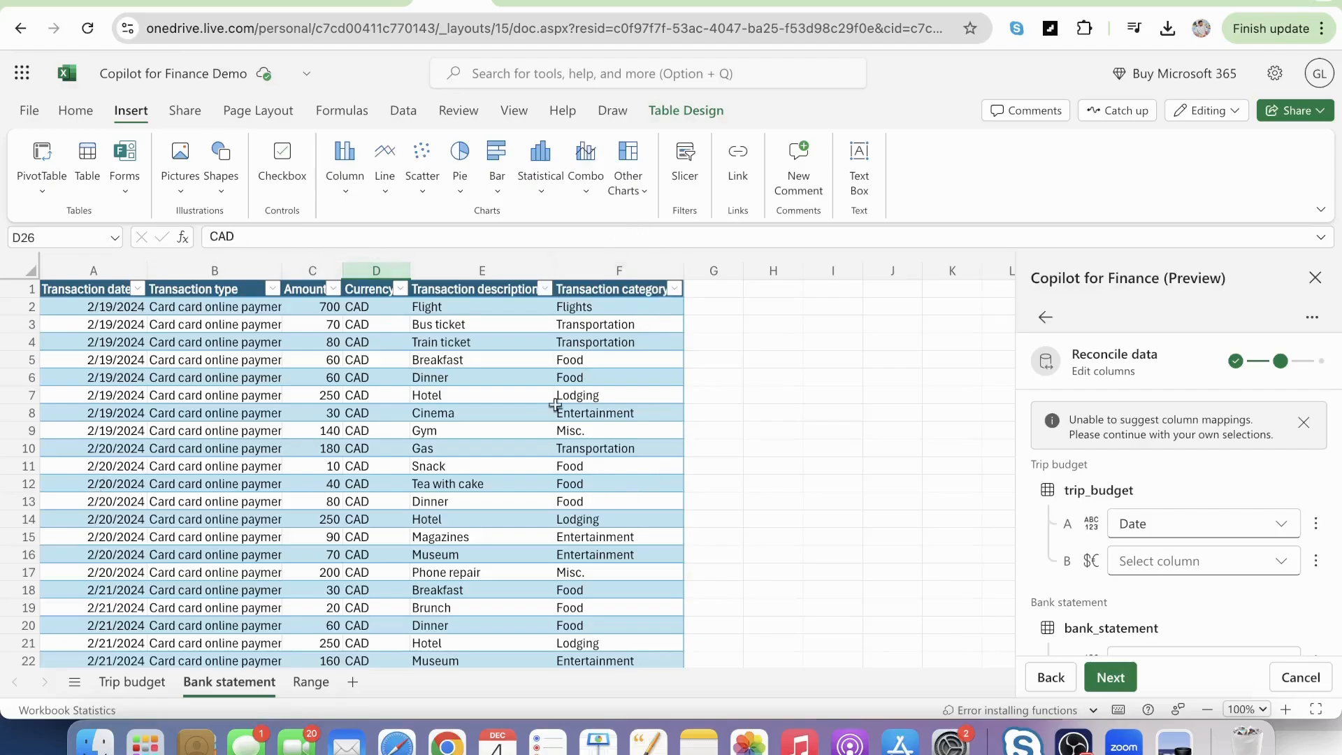
{"action": "left_click", "coordinate": [133, 682]}
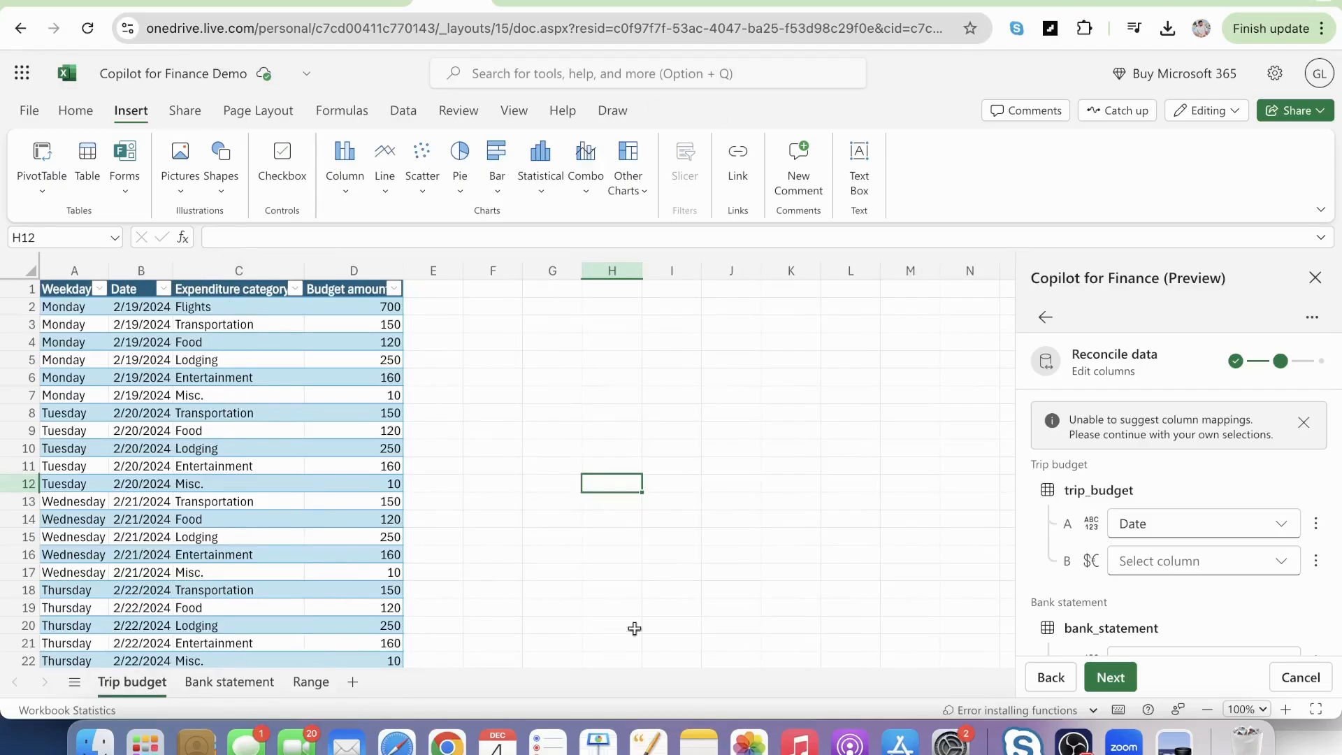
{"action": "left_click", "coordinate": [1320, 526]}
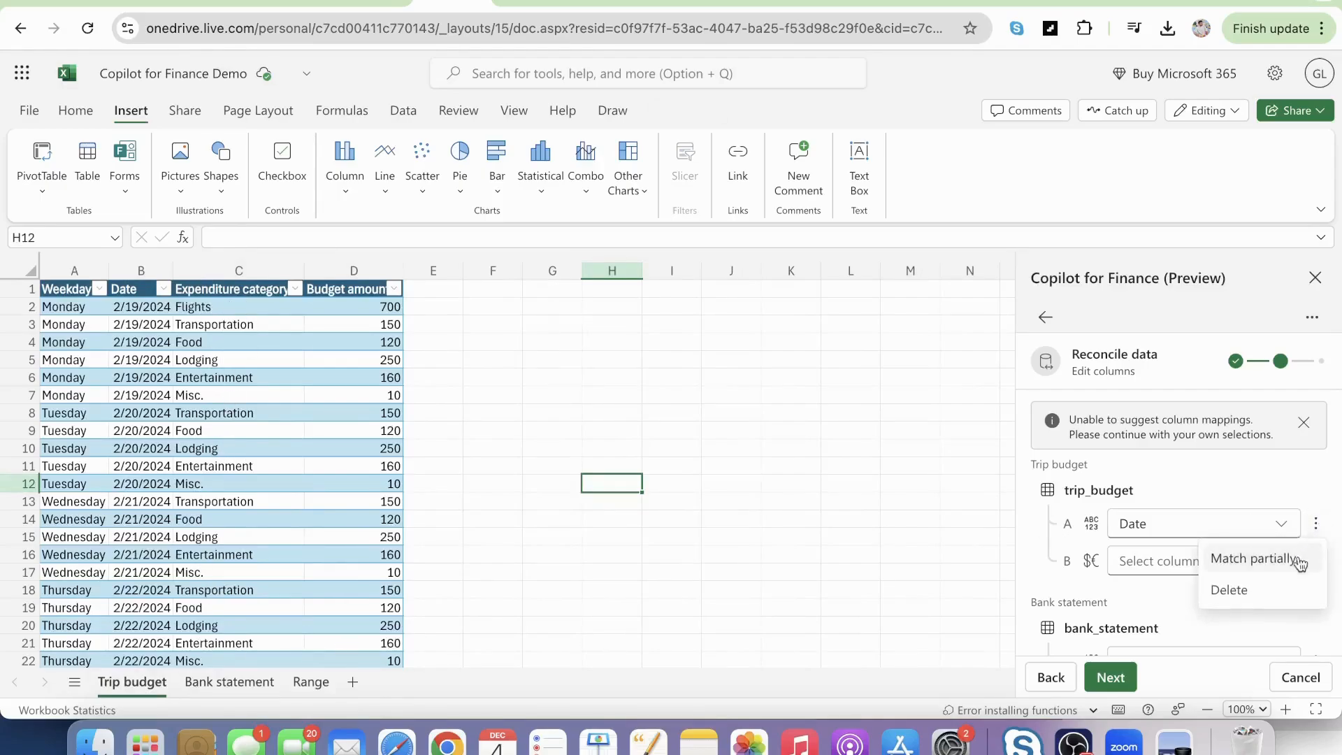
{"action": "left_click", "coordinate": [1222, 489]}
{"action": "scroll", "coordinate": [1222, 489], "scroll_direction": "down", "scroll_amount": 3}
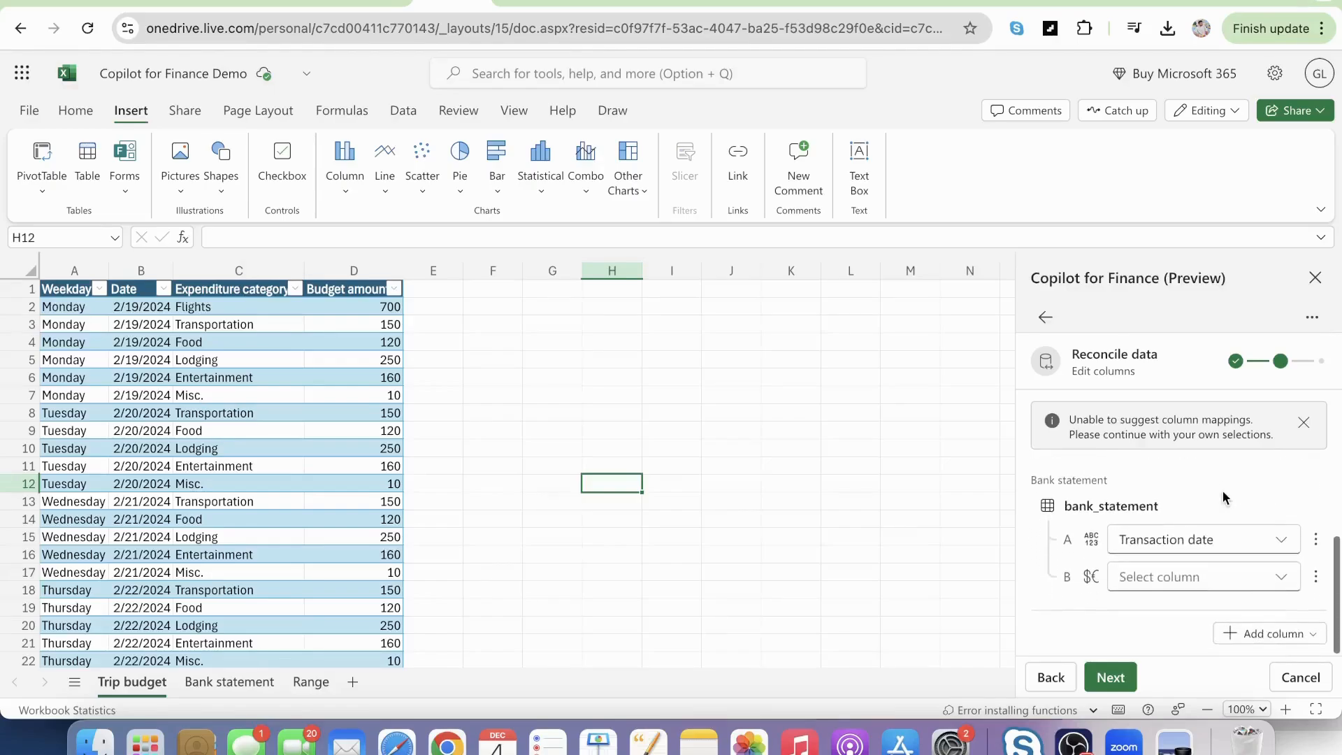
{"action": "left_click", "coordinate": [1288, 631]}
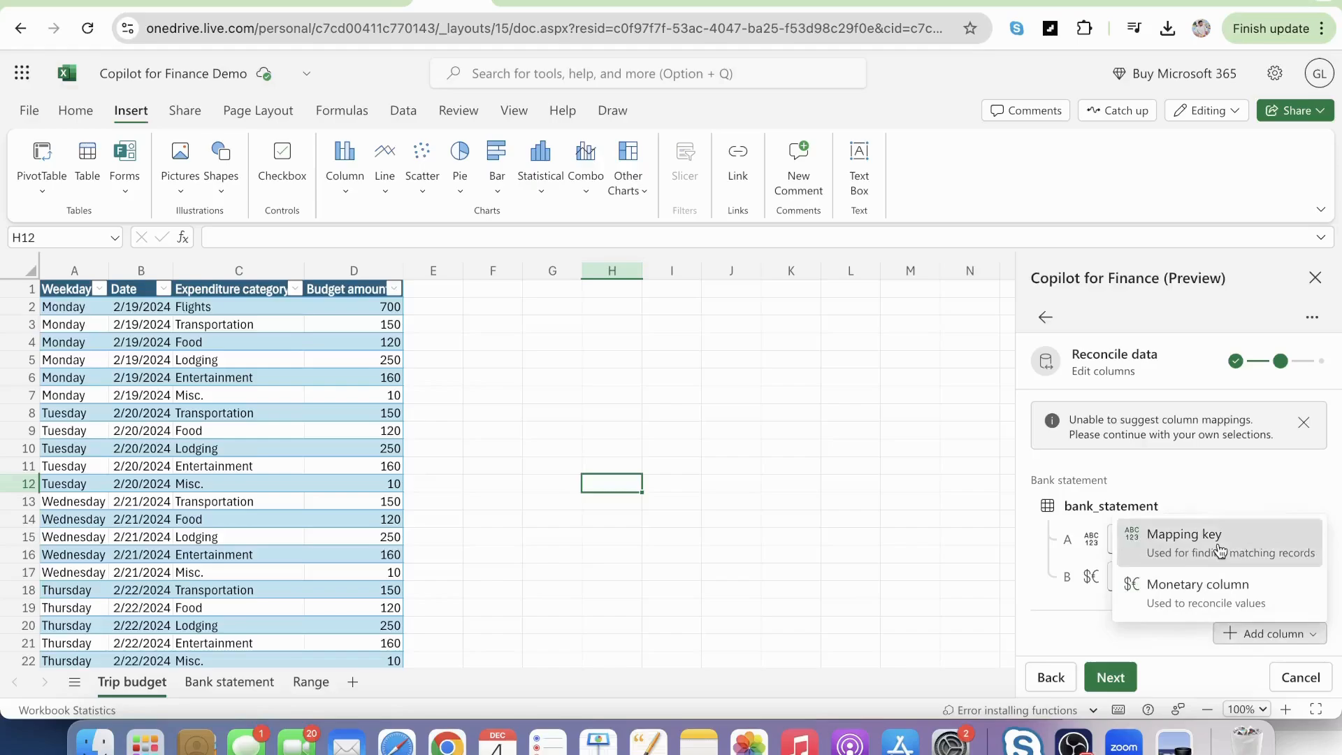
{"action": "left_click", "coordinate": [1219, 550]}
Set the second mapping key to Expenditure category for trip_budget and Transaction category for bank_statement.
{"action": "scroll", "coordinate": [1220, 517], "scroll_direction": "up", "scroll_amount": 2}
{"action": "scroll", "coordinate": [1221, 517], "scroll_direction": "up", "scroll_amount": 2}
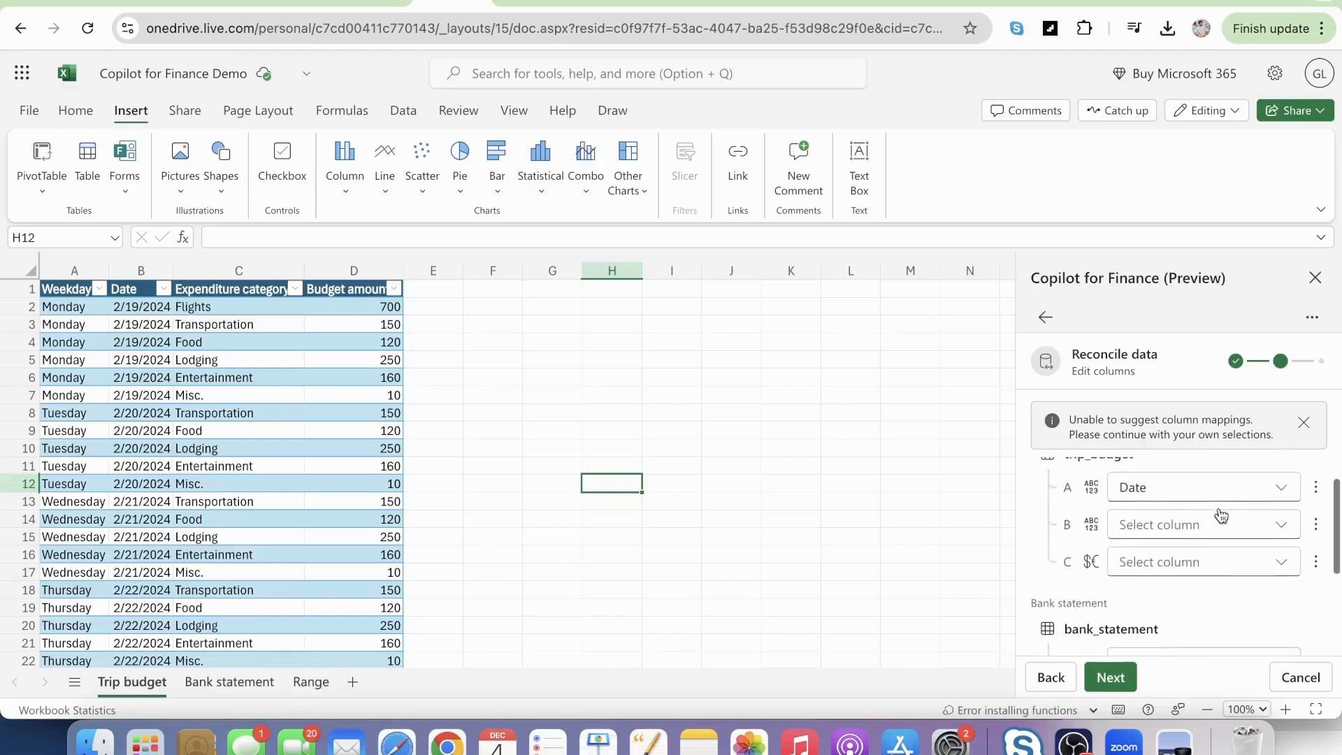
{"action": "left_click", "coordinate": [1281, 535]}
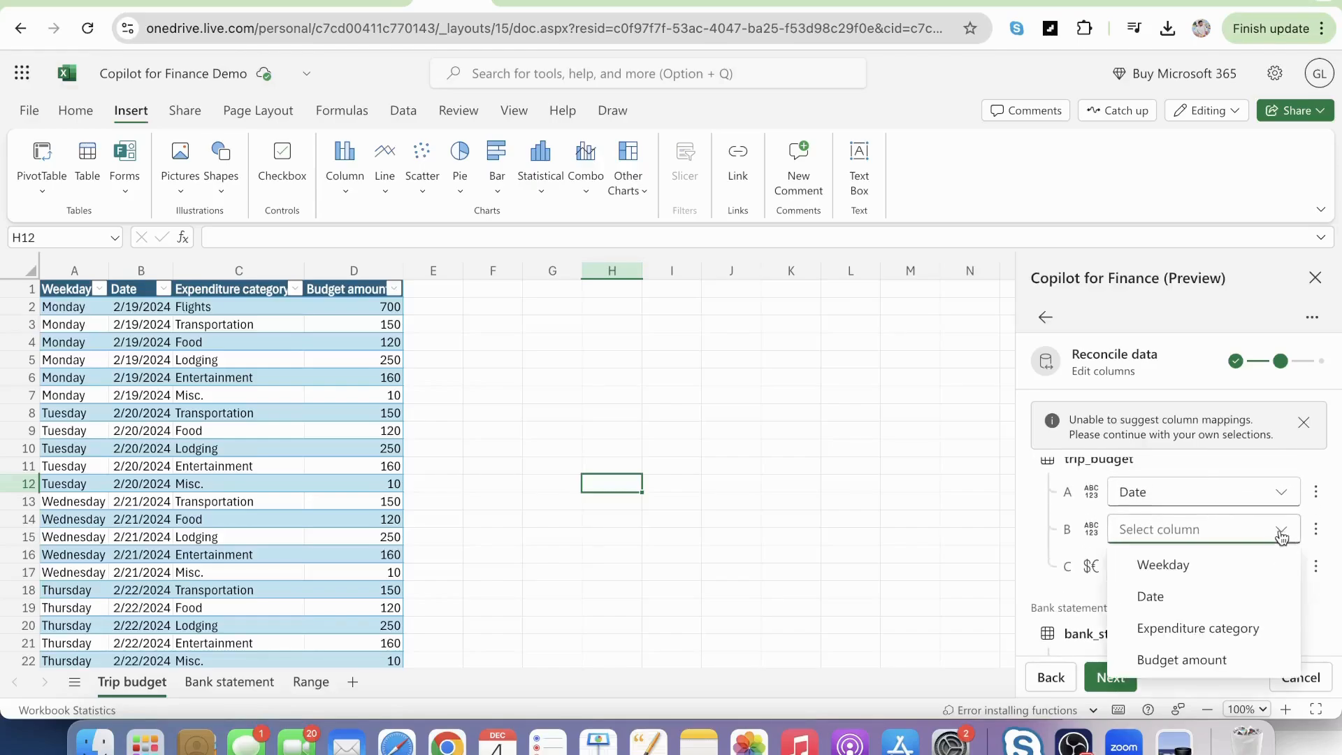
{"action": "left_click", "coordinate": [1193, 632]}
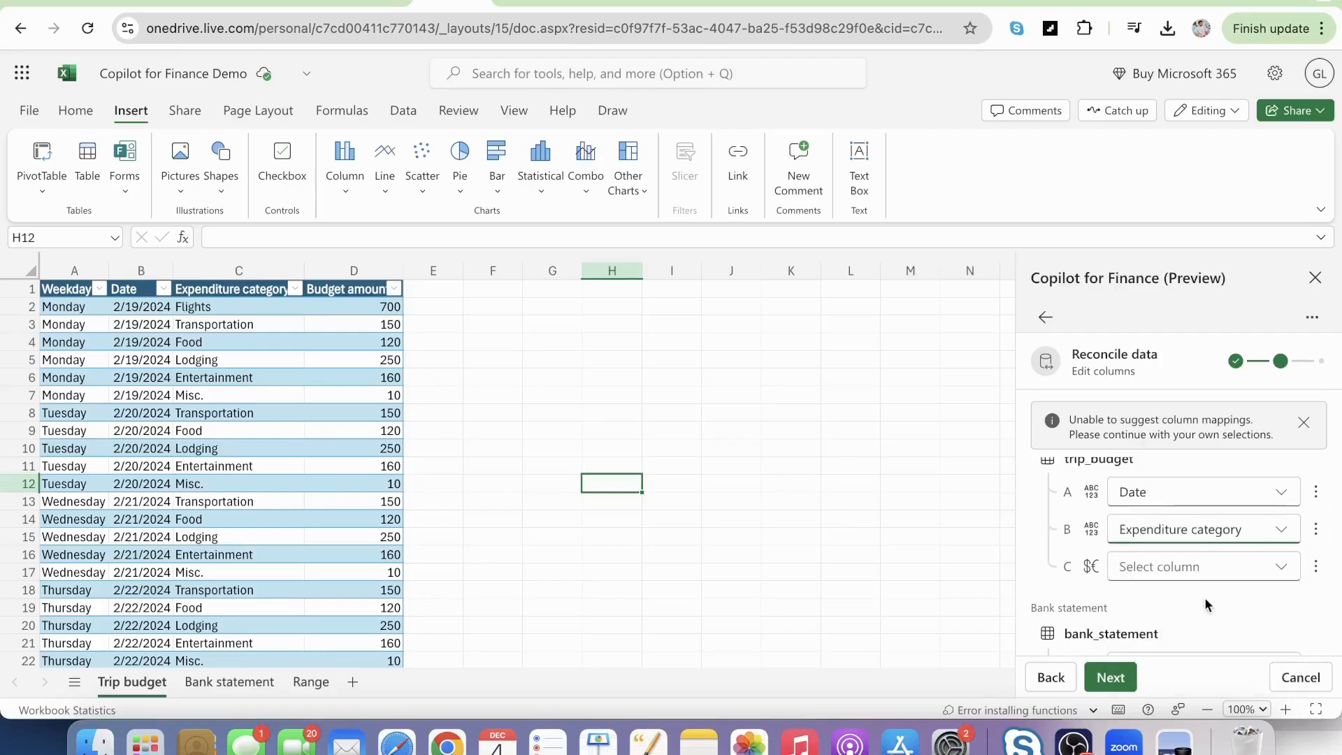
{"action": "scroll", "coordinate": [1205, 596], "scroll_direction": "down", "scroll_amount": 3}
{"action": "left_click", "coordinate": [1277, 563]}
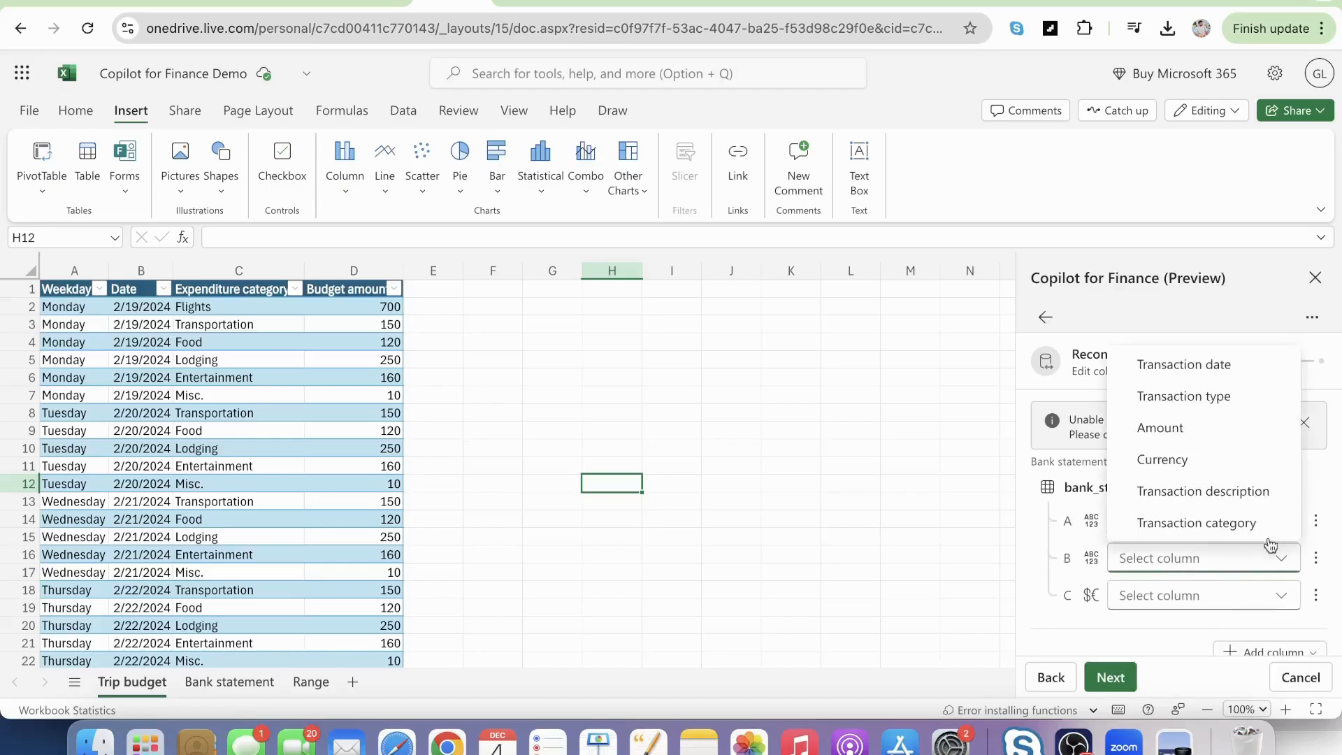
{"action": "left_click", "coordinate": [1251, 534]}
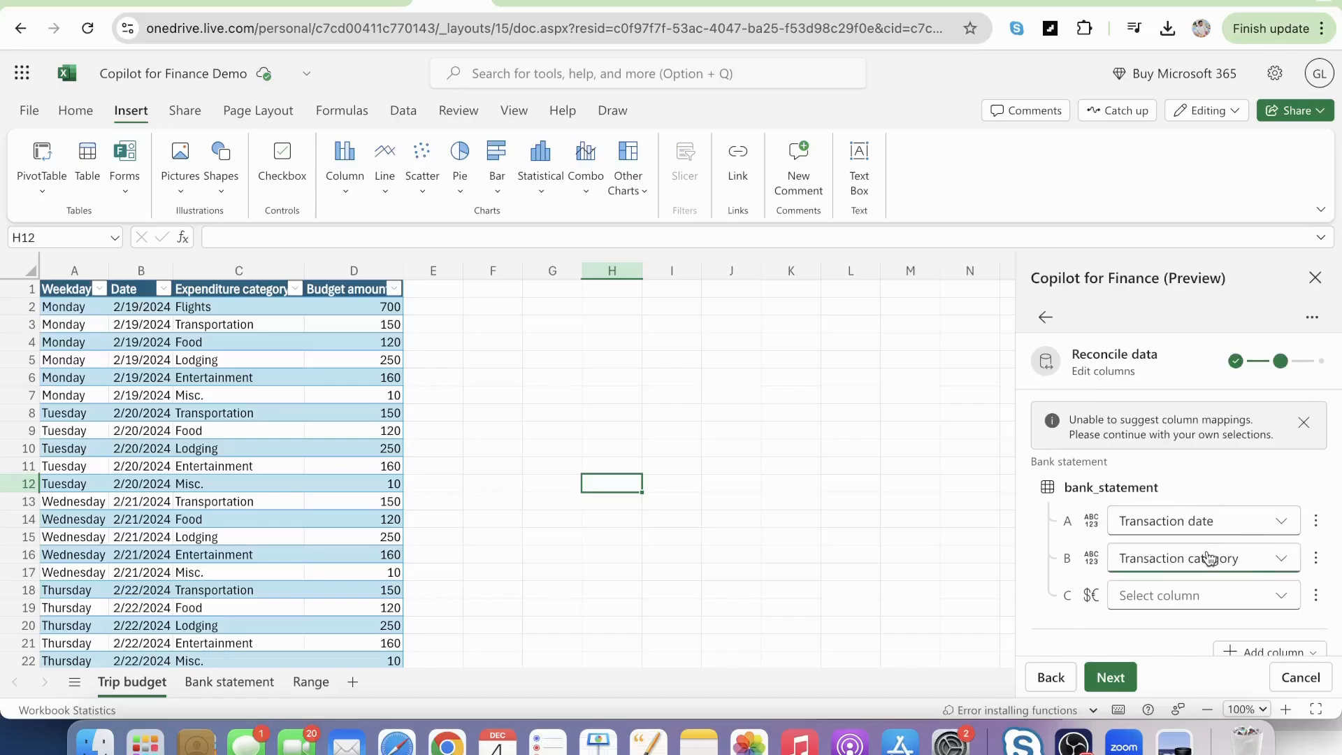
{"action": "scroll", "coordinate": [1211, 557], "scroll_direction": "up", "scroll_amount": 3}
{"action": "scroll", "coordinate": [1260, 557], "scroll_direction": "down", "scroll_amount": 1}
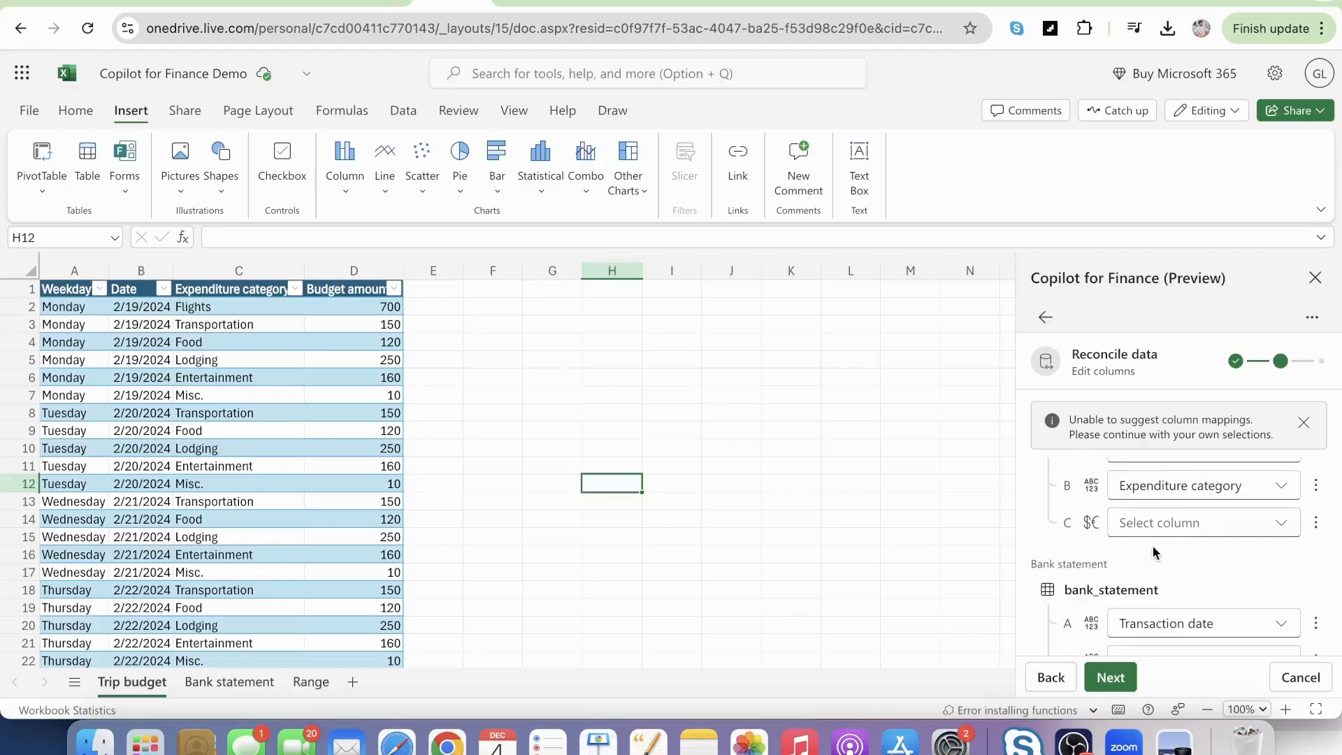
{"action": "scroll", "coordinate": [1257, 601], "scroll_direction": "down", "scroll_amount": 5}
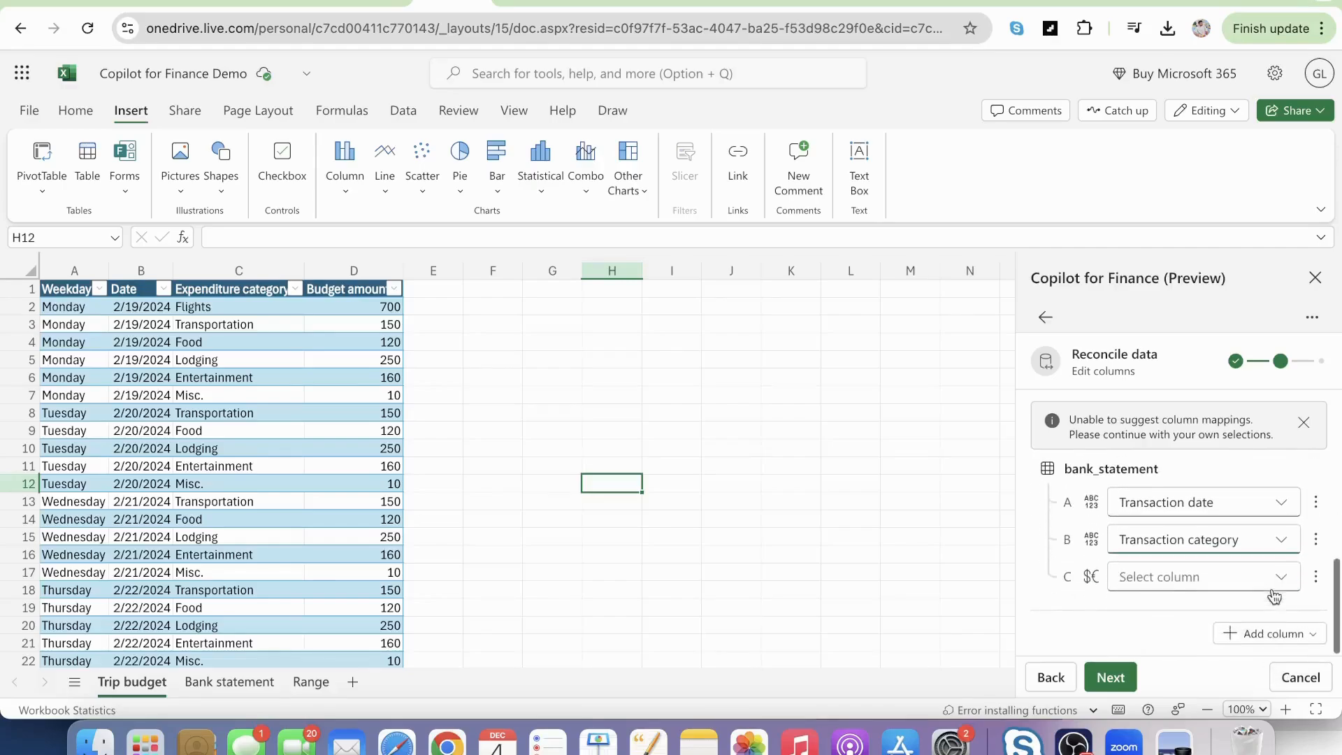
{"action": "left_click", "coordinate": [1306, 640]}
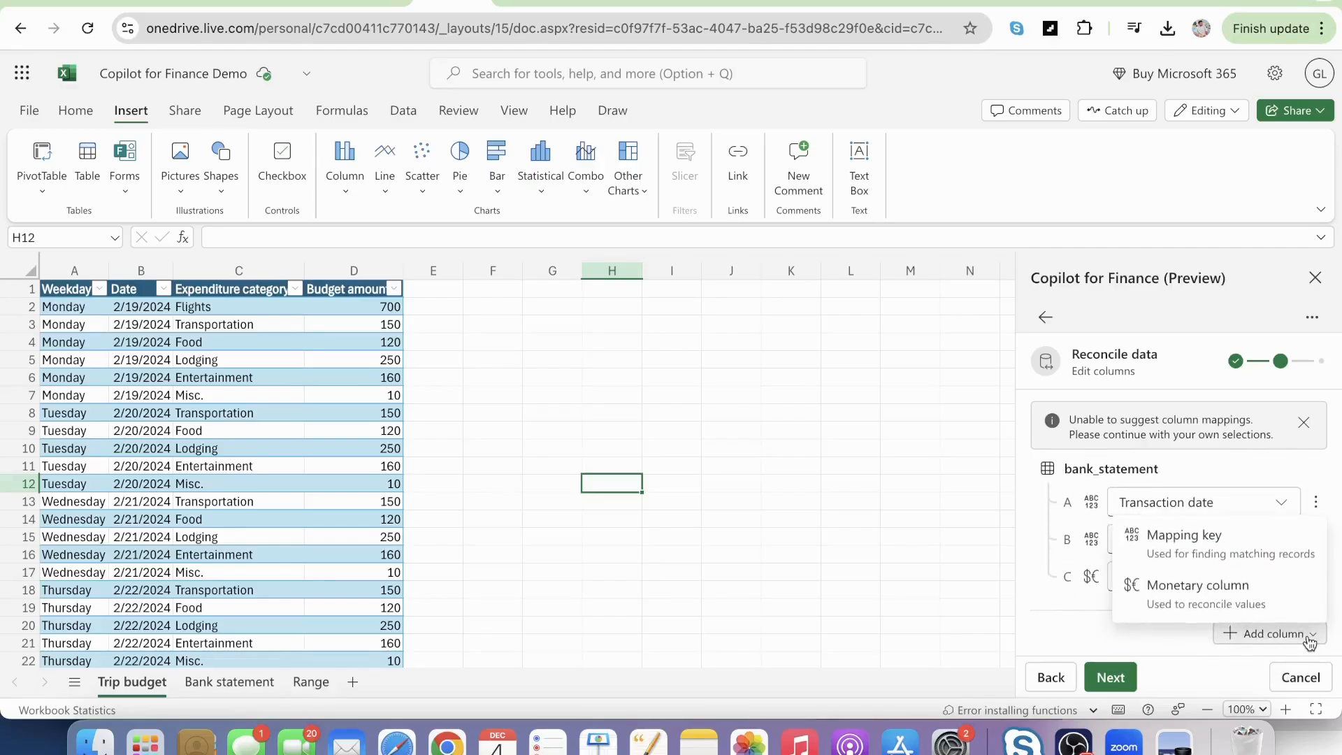
{"action": "left_click", "coordinate": [1181, 613]}
Set the monetary column to Budget amount for trip_budget and Amount for bank_statement.
{"action": "scroll", "coordinate": [1174, 631], "scroll_direction": "up", "scroll_amount": 3}
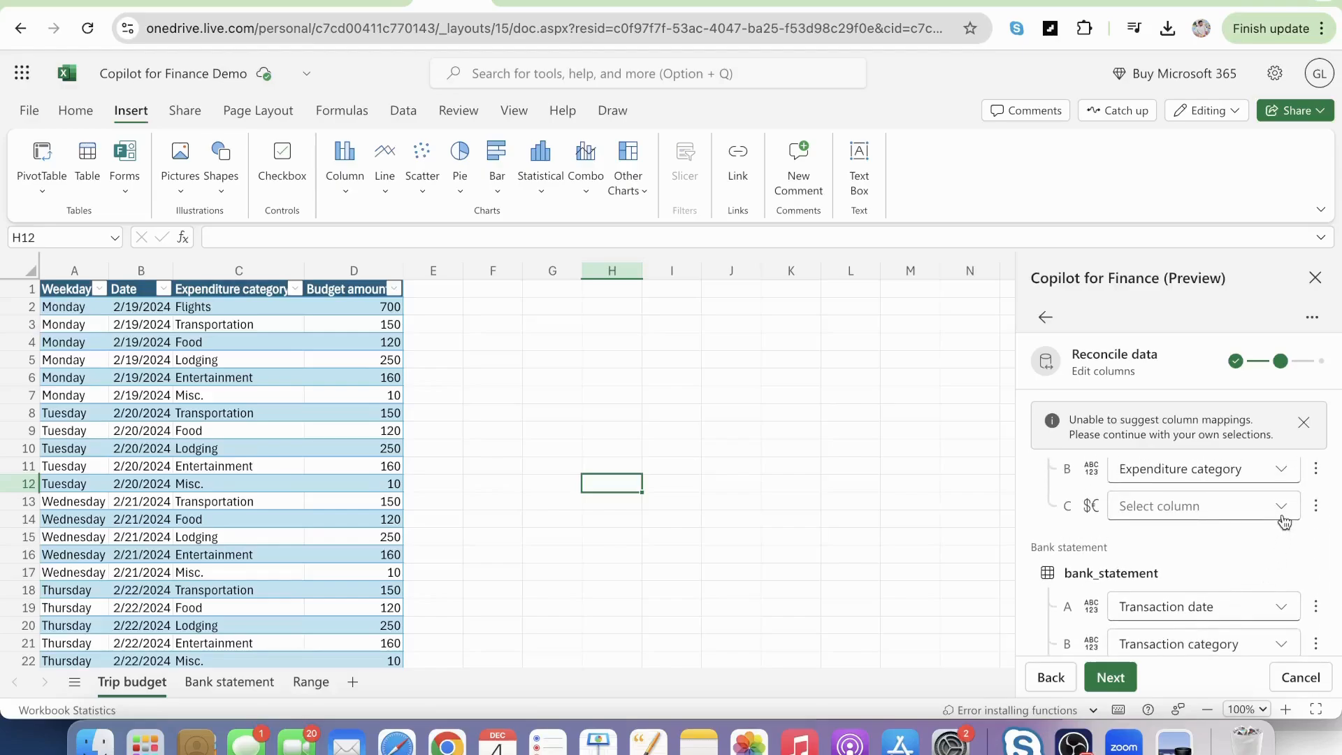
{"action": "left_click", "coordinate": [1282, 516]}
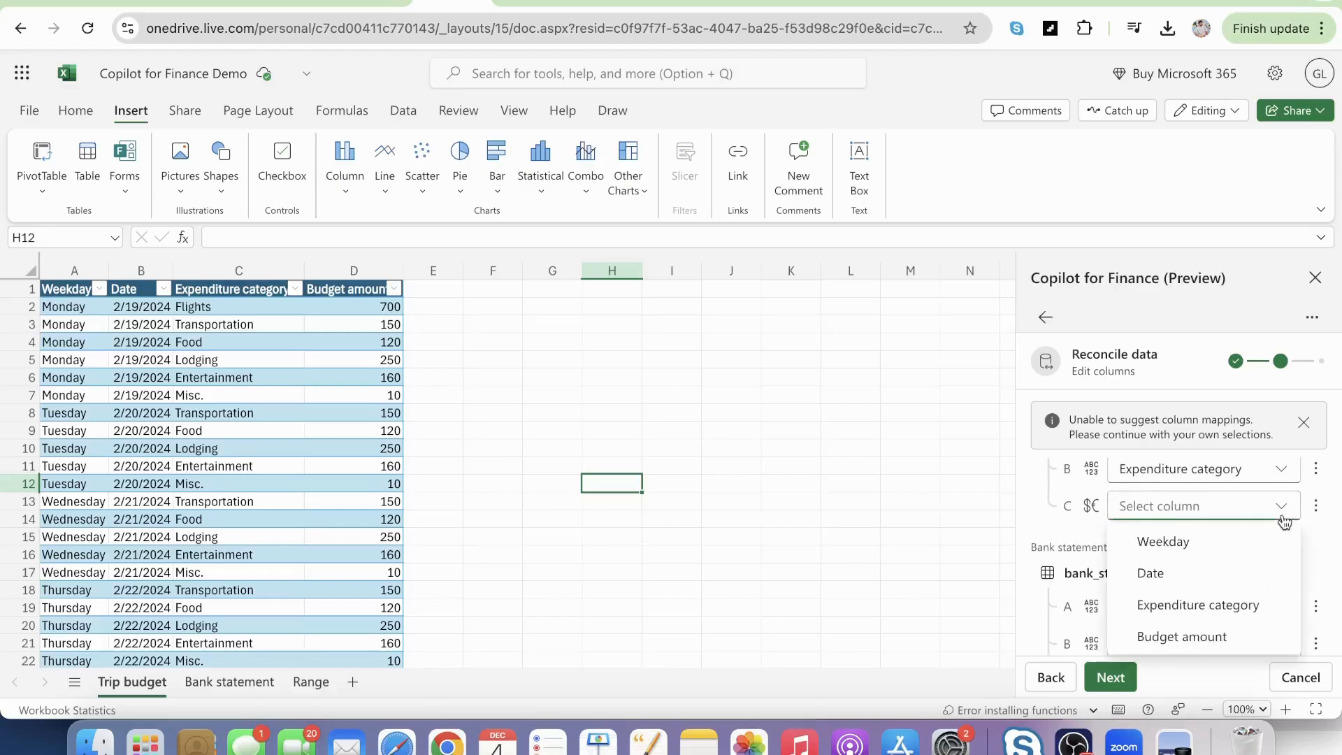
{"action": "left_click", "coordinate": [1180, 637]}
{"action": "scroll", "coordinate": [1259, 548], "scroll_direction": "down", "scroll_amount": 3}
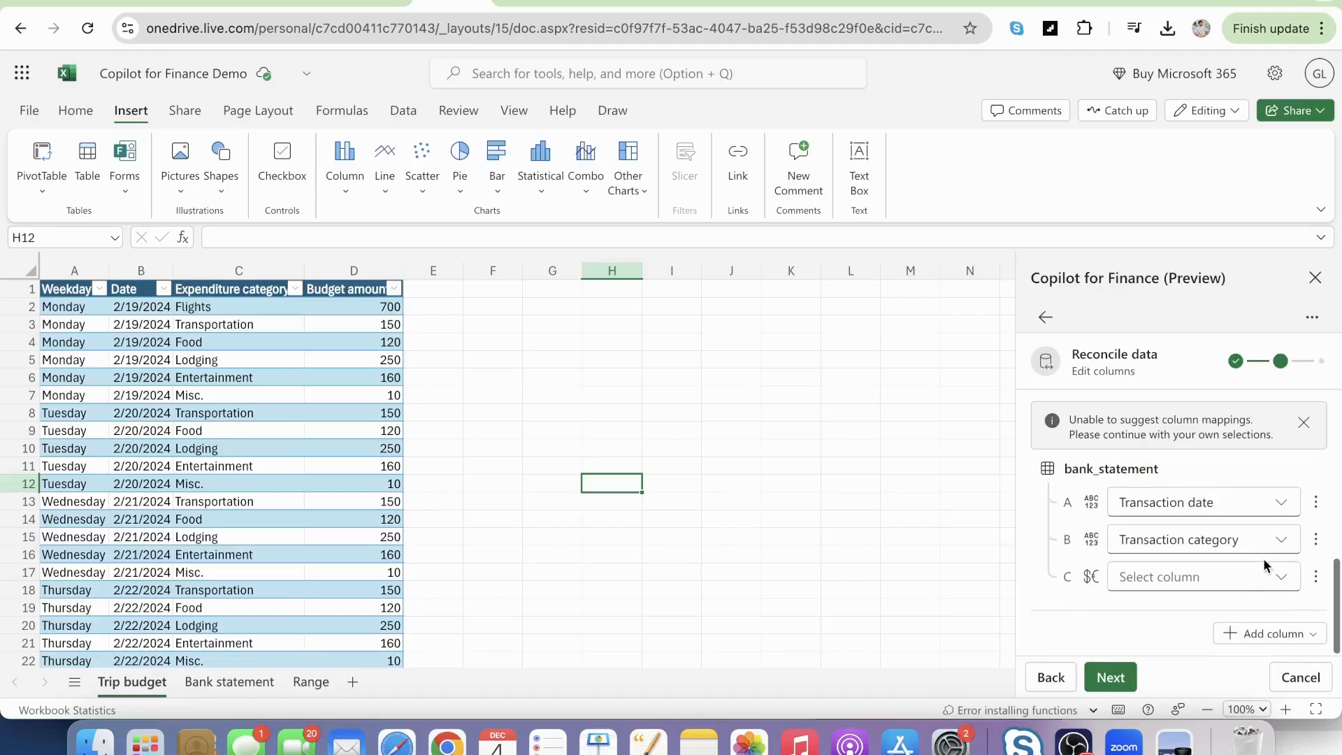
{"action": "left_click", "coordinate": [1279, 577]}
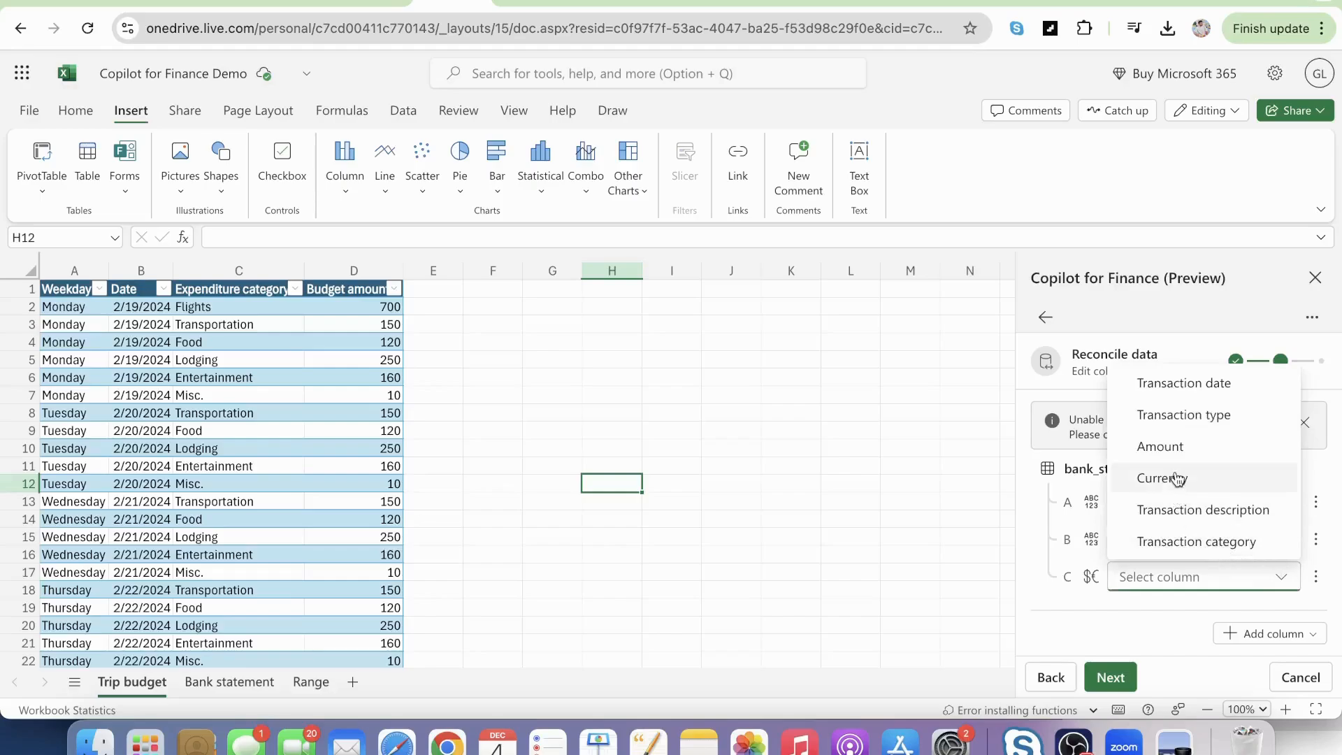
{"action": "left_click", "coordinate": [1169, 450]}
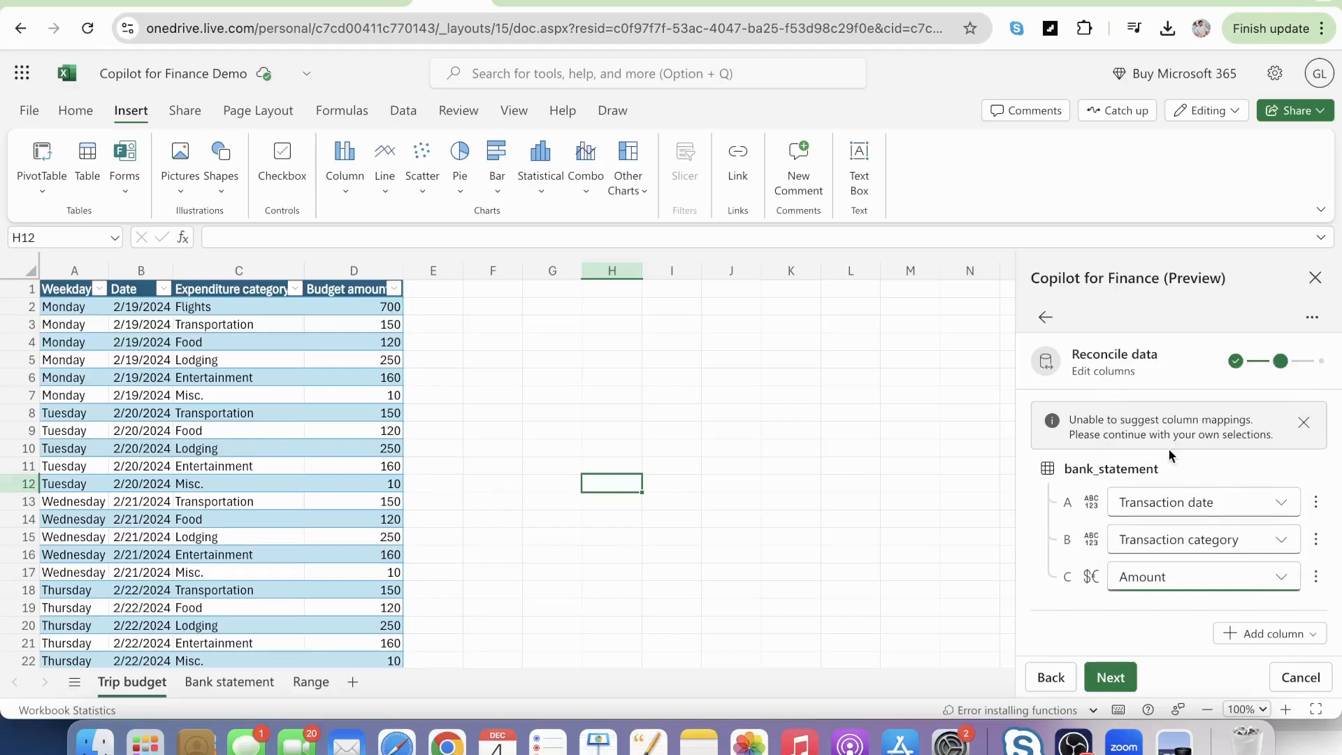
Check the Bank statement and Trip budget sheets against the column mapping, and generate the reconciliation report.
{"action": "left_click", "coordinate": [233, 682]}
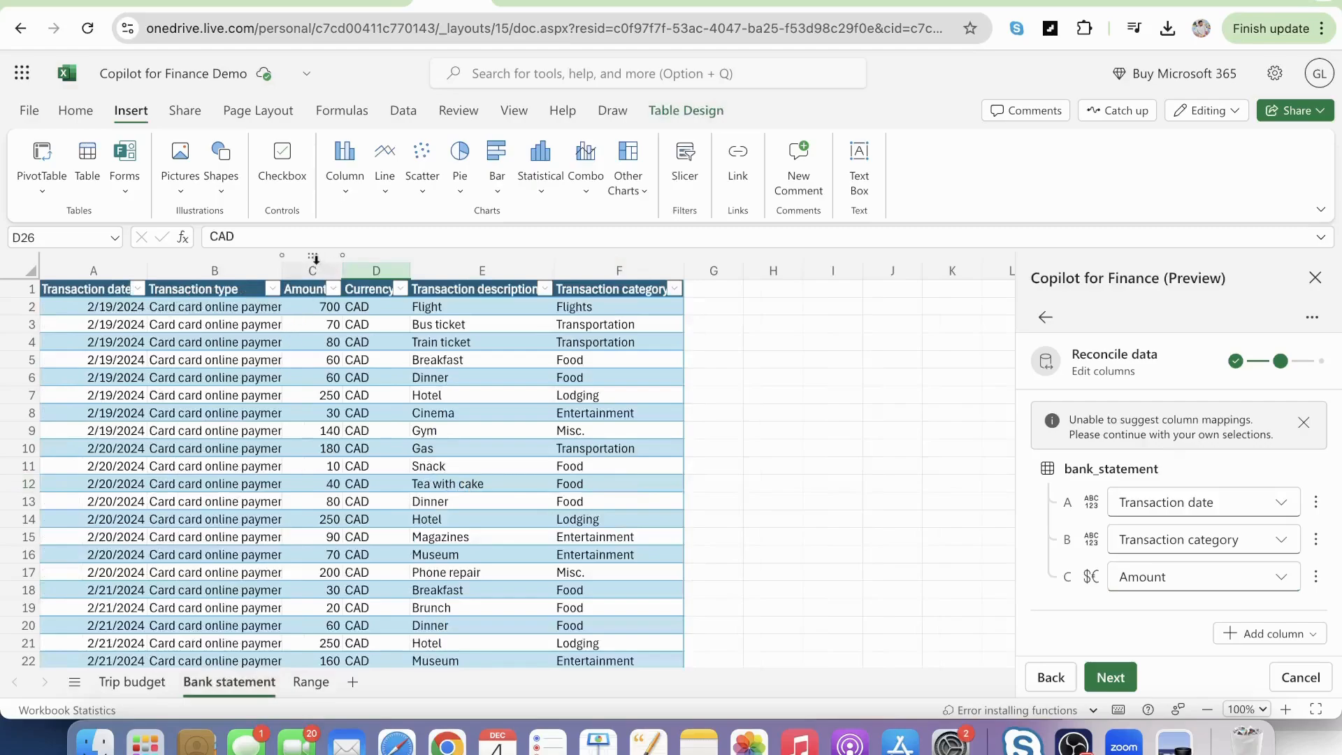
{"action": "left_click", "coordinate": [132, 682]}
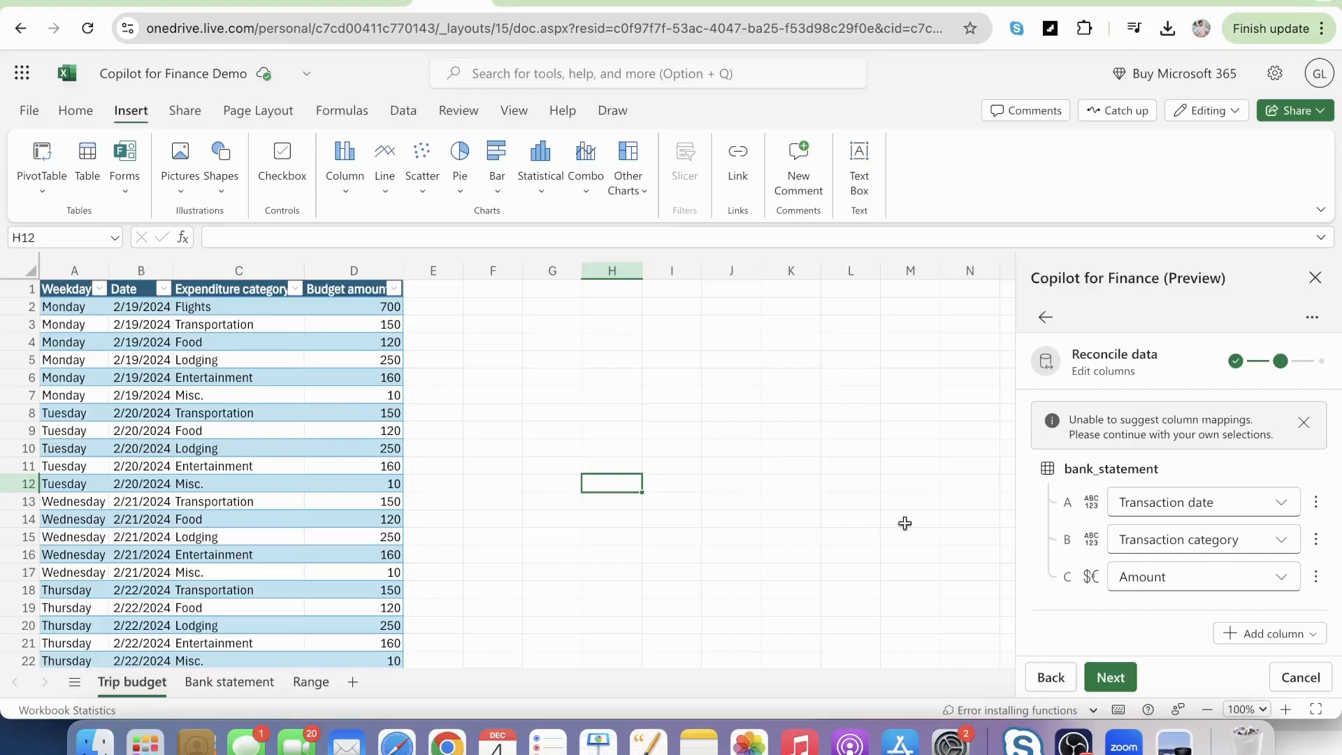
{"action": "left_click", "coordinate": [1111, 677]}
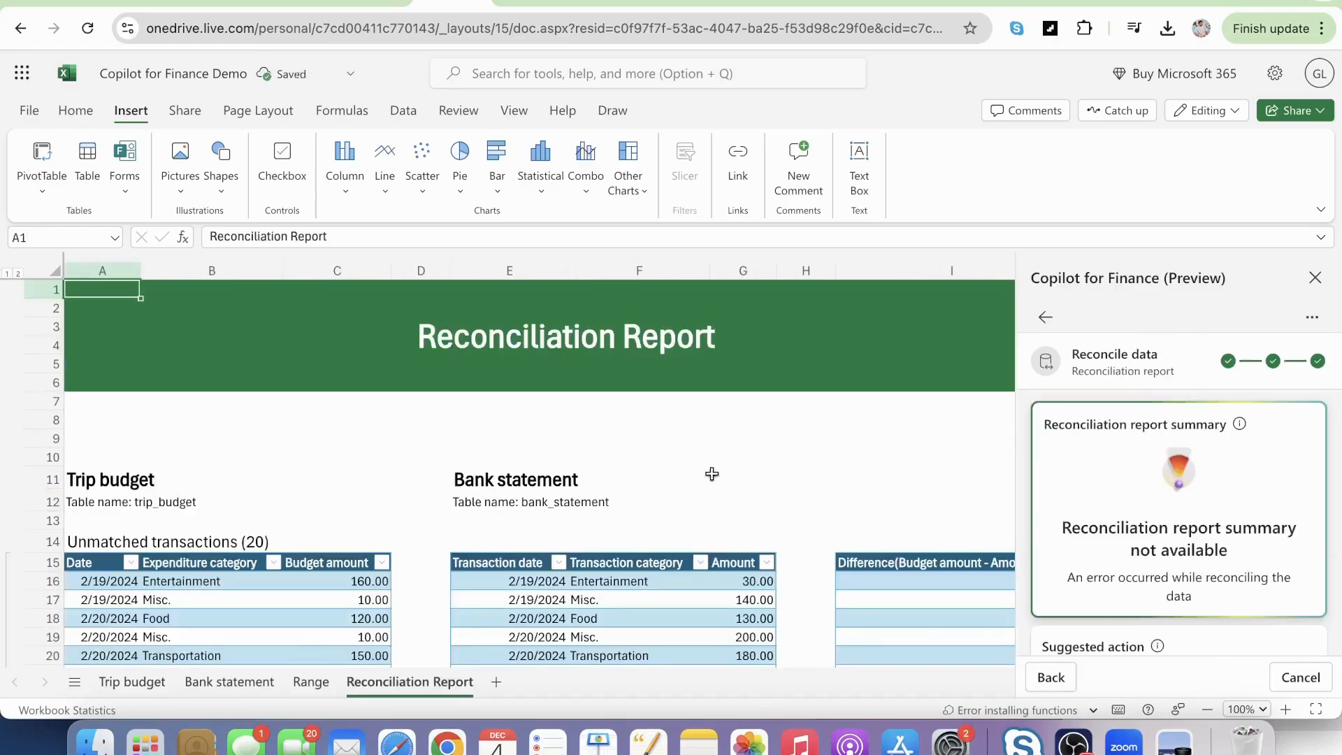
Examine the unmatched, potentially matched and matched transaction sections and the grand totals in the Reconciliation Report sheet.
{"action": "scroll", "coordinate": [672, 457], "scroll_direction": "down", "scroll_amount": 15}
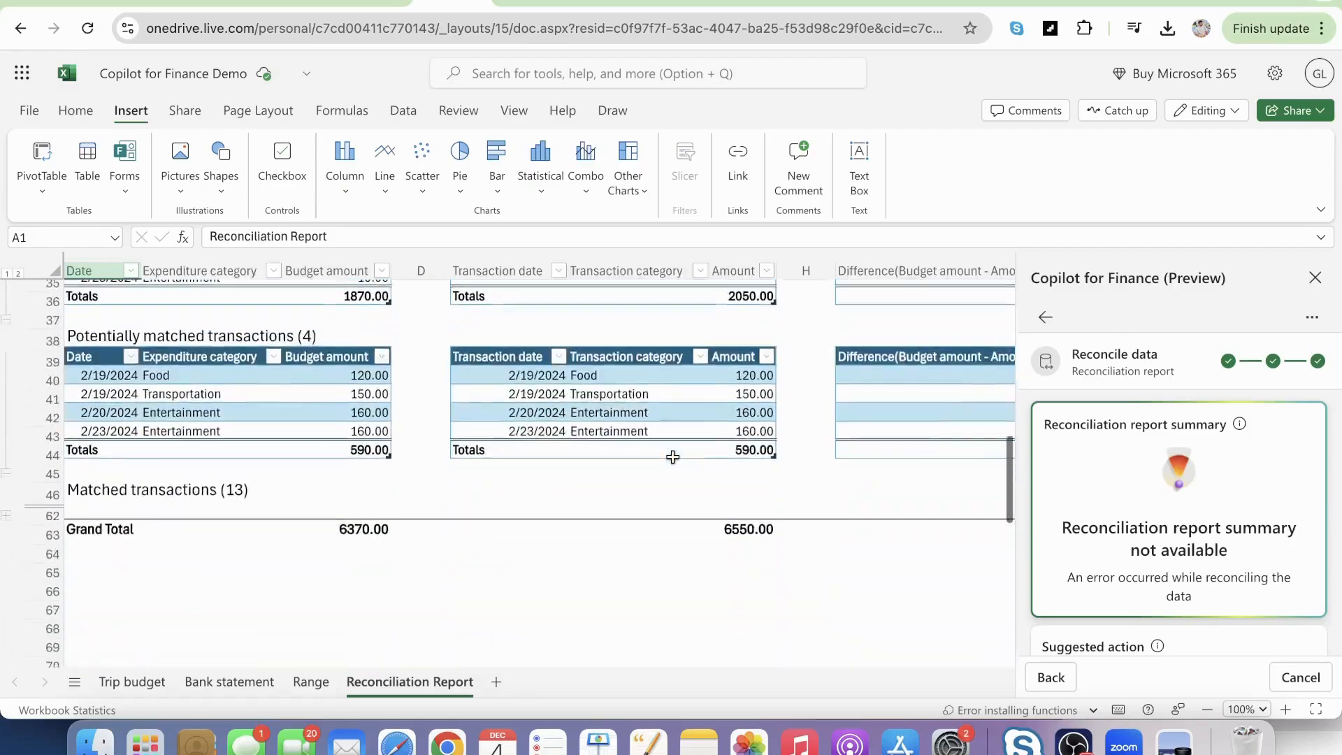
{"action": "scroll", "coordinate": [672, 457], "scroll_direction": "up", "scroll_amount": 15}
{"action": "scroll", "coordinate": [672, 456], "scroll_direction": "down", "scroll_amount": 9}
{"action": "scroll", "coordinate": [672, 456], "scroll_direction": "down", "scroll_amount": 6}
{"action": "scroll", "coordinate": [673, 457], "scroll_direction": "up", "scroll_amount": 2}
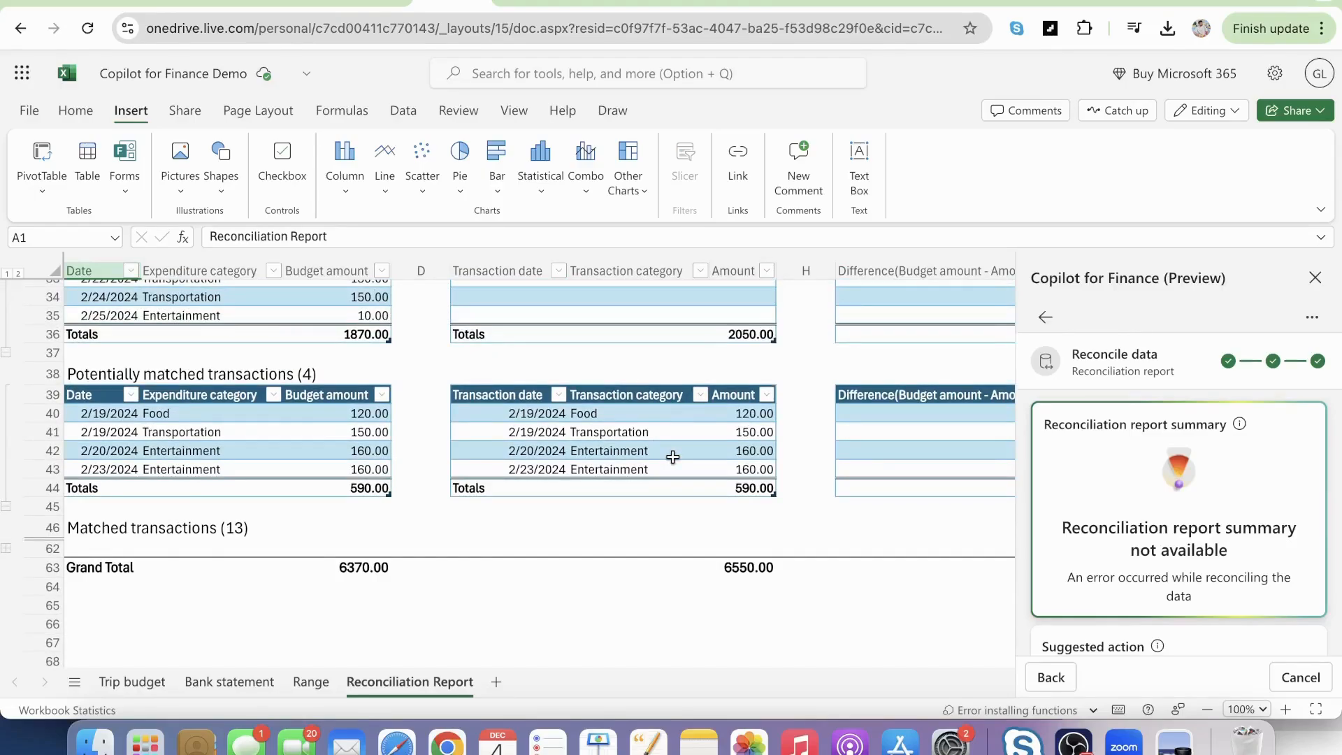
{"action": "scroll", "coordinate": [672, 457], "scroll_direction": "up", "scroll_amount": 2}
{"action": "scroll", "coordinate": [672, 456], "scroll_direction": "right", "scroll_amount": 1}
{"action": "scroll", "coordinate": [673, 456], "scroll_direction": "left", "scroll_amount": 1}
{"action": "scroll", "coordinate": [673, 456], "scroll_direction": "up", "scroll_amount": 2}
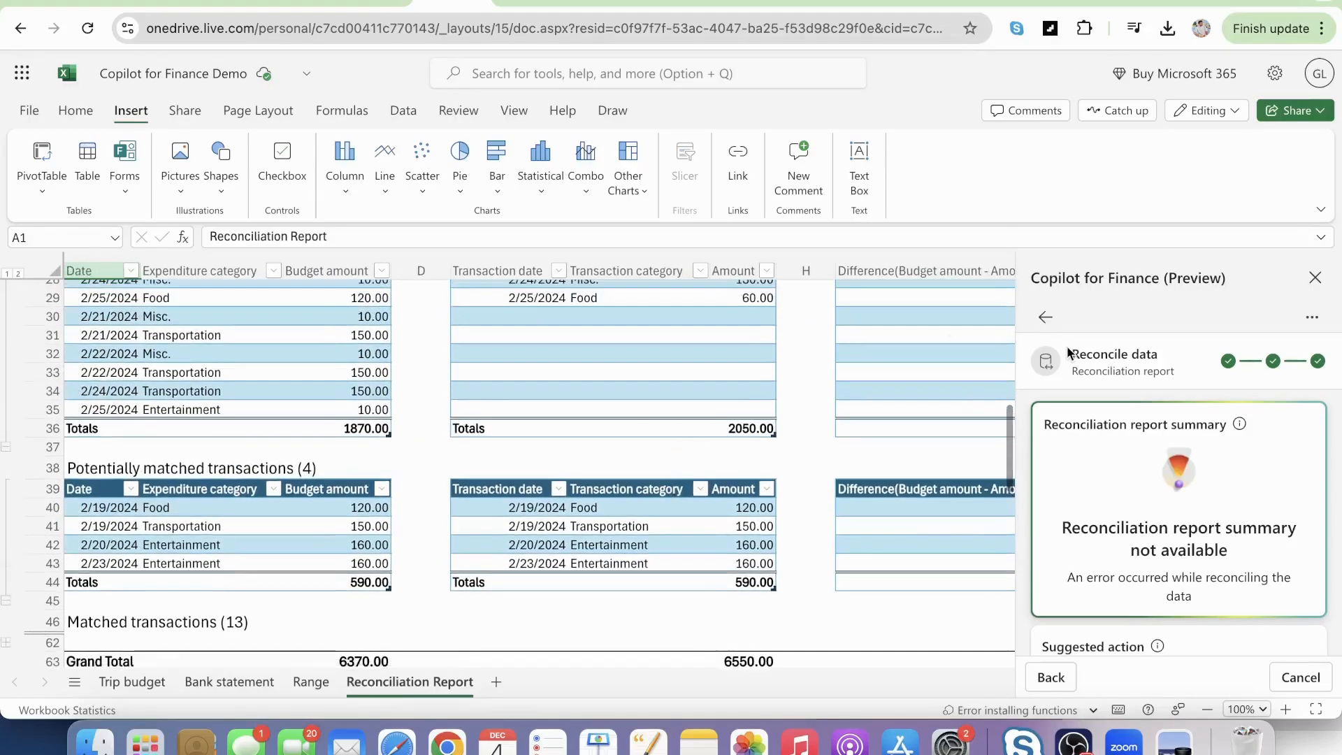
{"action": "scroll", "coordinate": [951, 424], "scroll_direction": "down", "scroll_amount": 2}
{"action": "scroll", "coordinate": [950, 424], "scroll_direction": "down", "scroll_amount": 1}
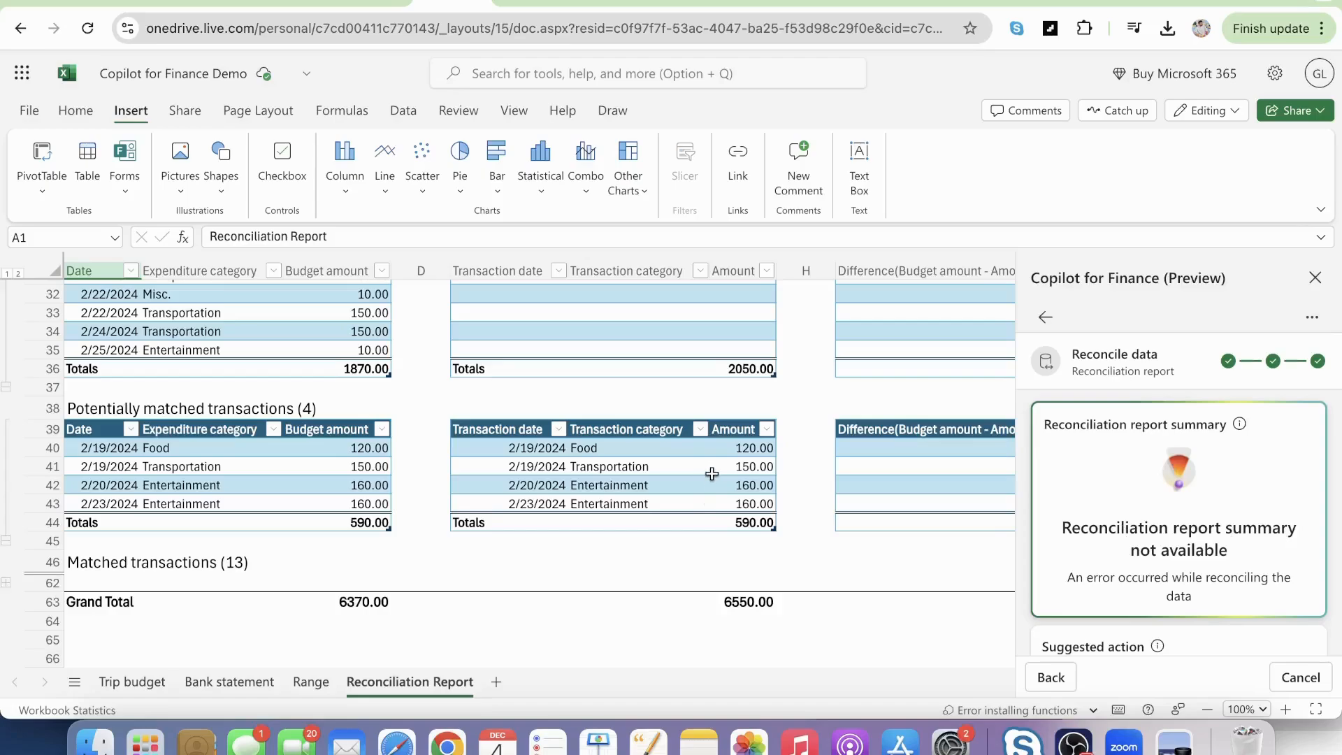
{"action": "scroll", "coordinate": [711, 474], "scroll_direction": "up", "scroll_amount": 8}
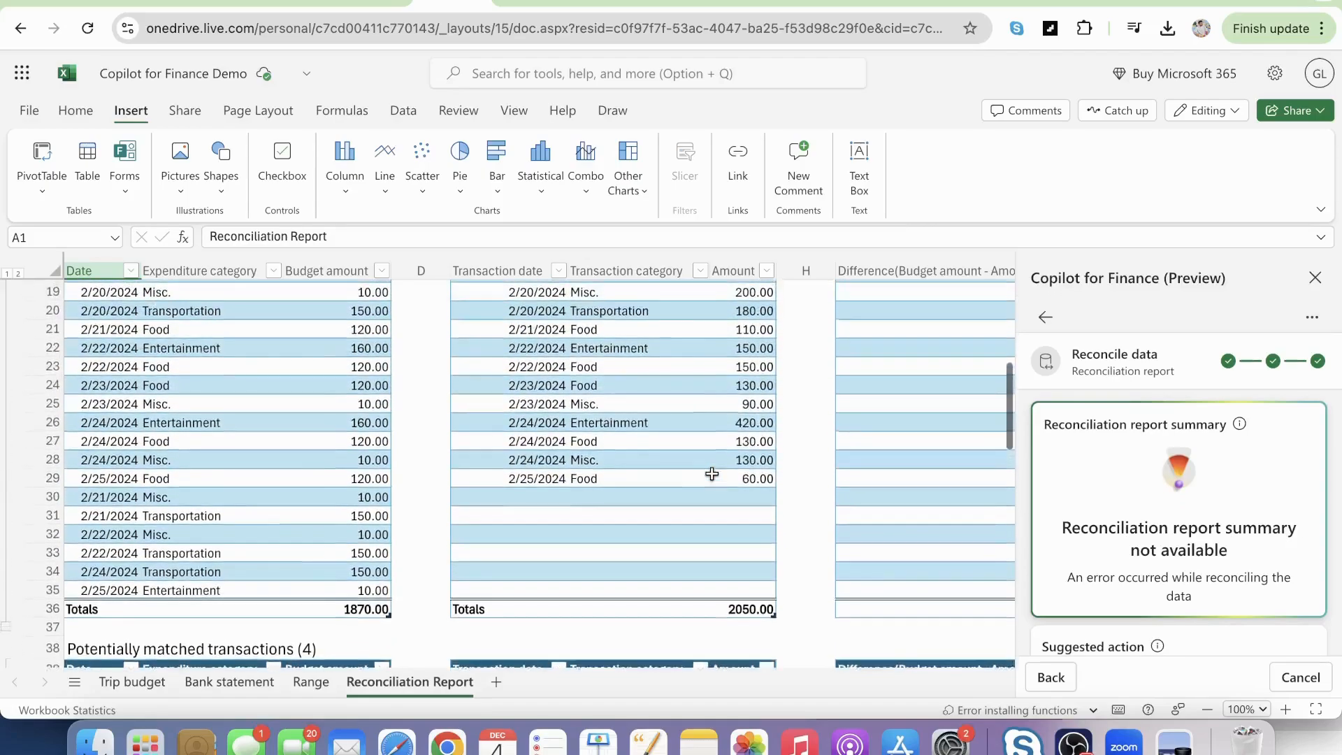
{"action": "scroll", "coordinate": [711, 474], "scroll_direction": "up", "scroll_amount": 5}
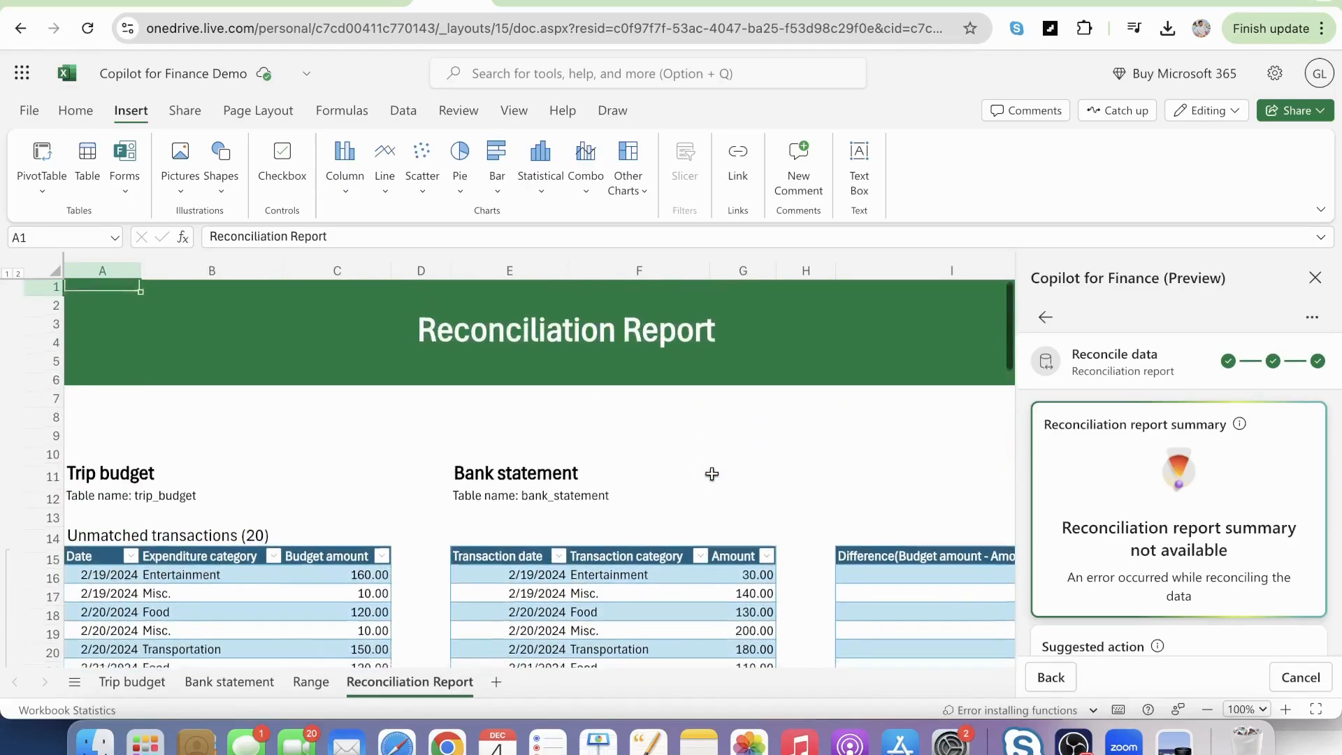
{"action": "scroll", "coordinate": [711, 474], "scroll_direction": "down", "scroll_amount": 10}
{"action": "scroll", "coordinate": [711, 474], "scroll_direction": "down", "scroll_amount": 3}
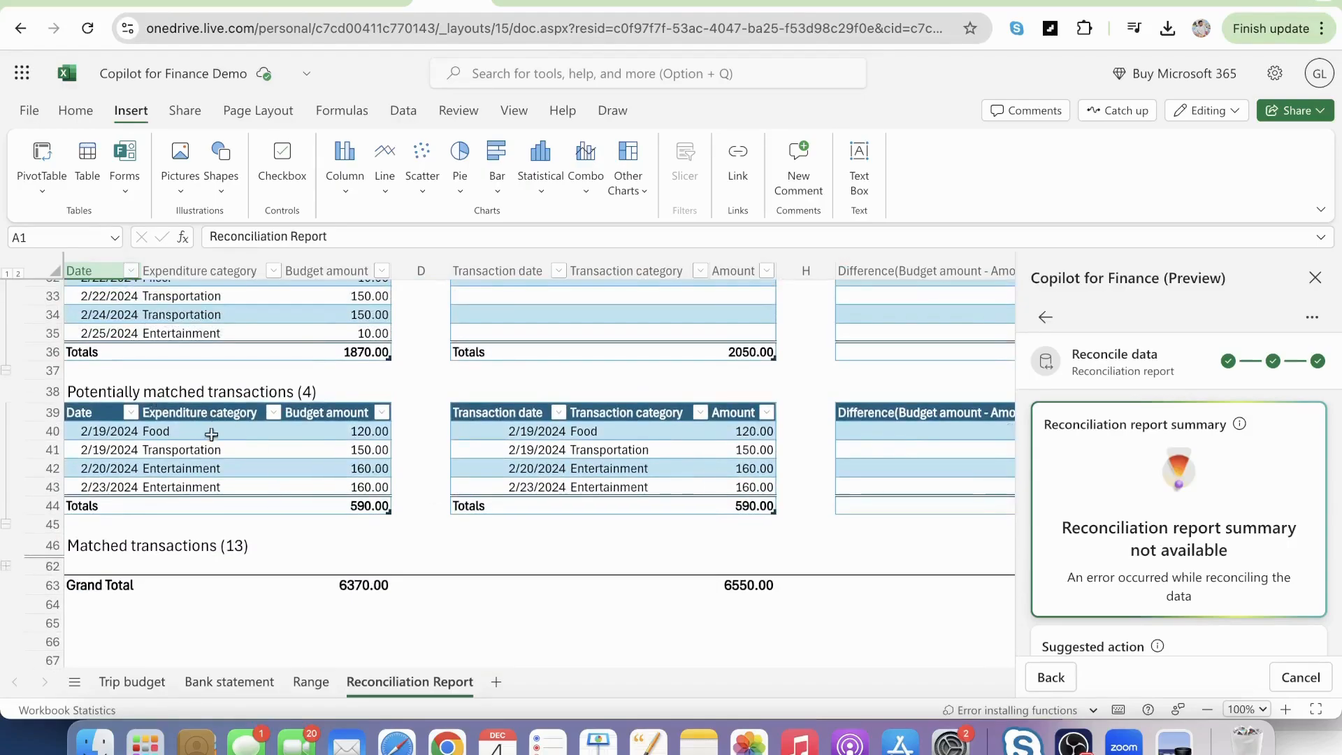
Review the unmatched and potentially matched transactions in the reconciliation report, and select the Matched transactions heading.
{"action": "scroll", "coordinate": [225, 442], "scroll_direction": "up", "scroll_amount": 3}
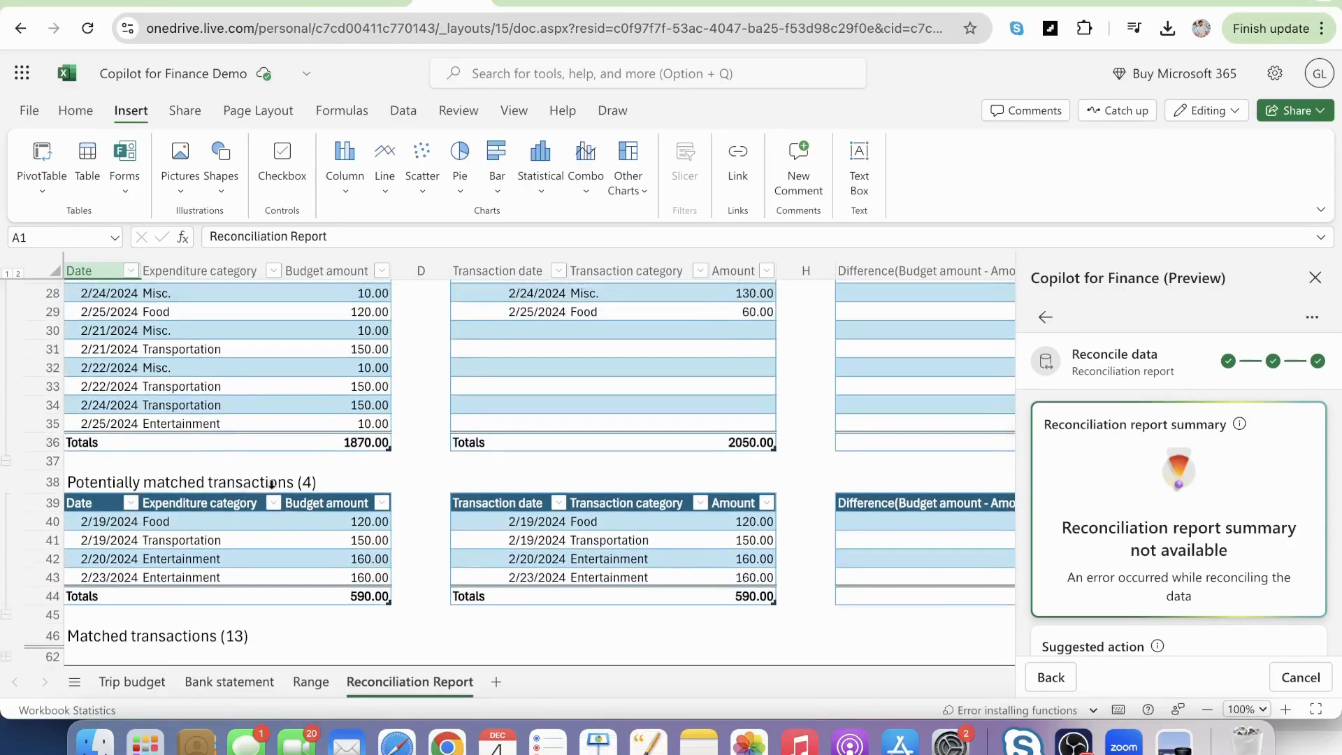
{"action": "scroll", "coordinate": [274, 510], "scroll_direction": "up", "scroll_amount": 3}
{"action": "scroll", "coordinate": [274, 510], "scroll_direction": "up", "scroll_amount": 5}
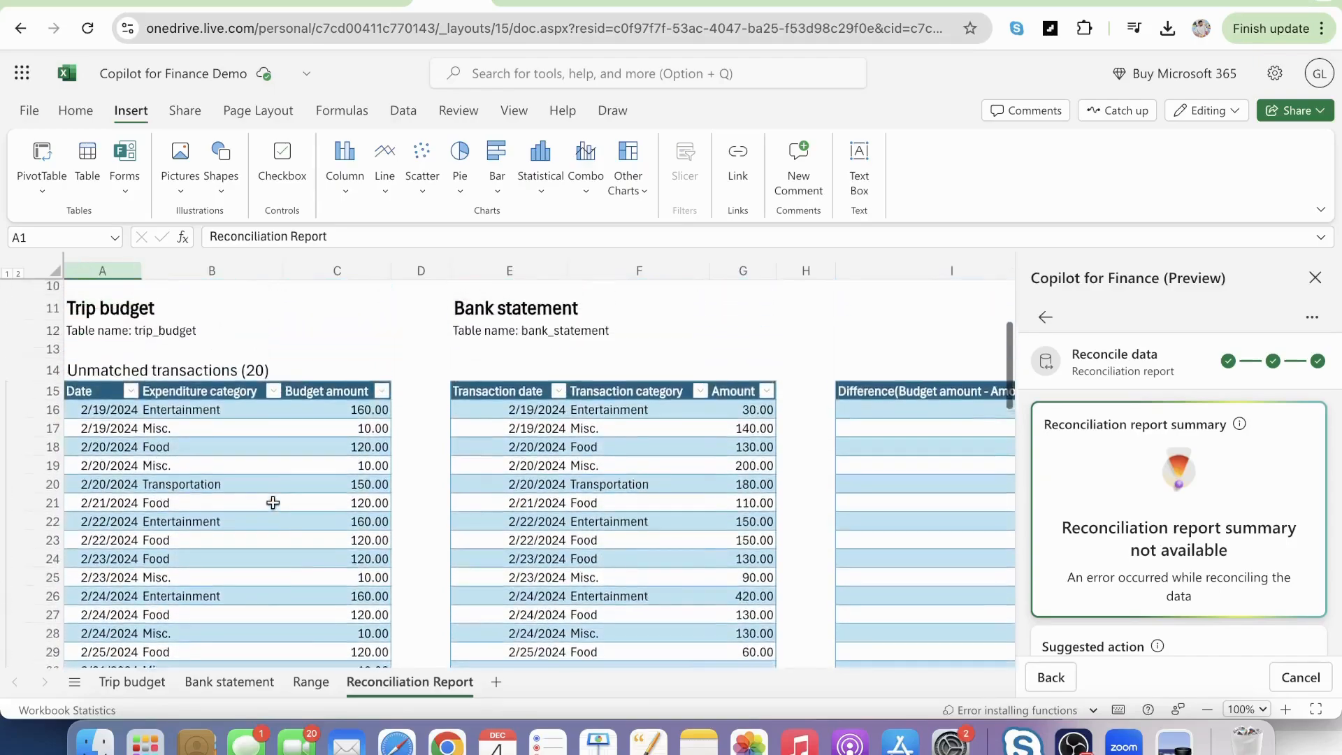
{"action": "scroll", "coordinate": [311, 443], "scroll_direction": "down", "scroll_amount": 8}
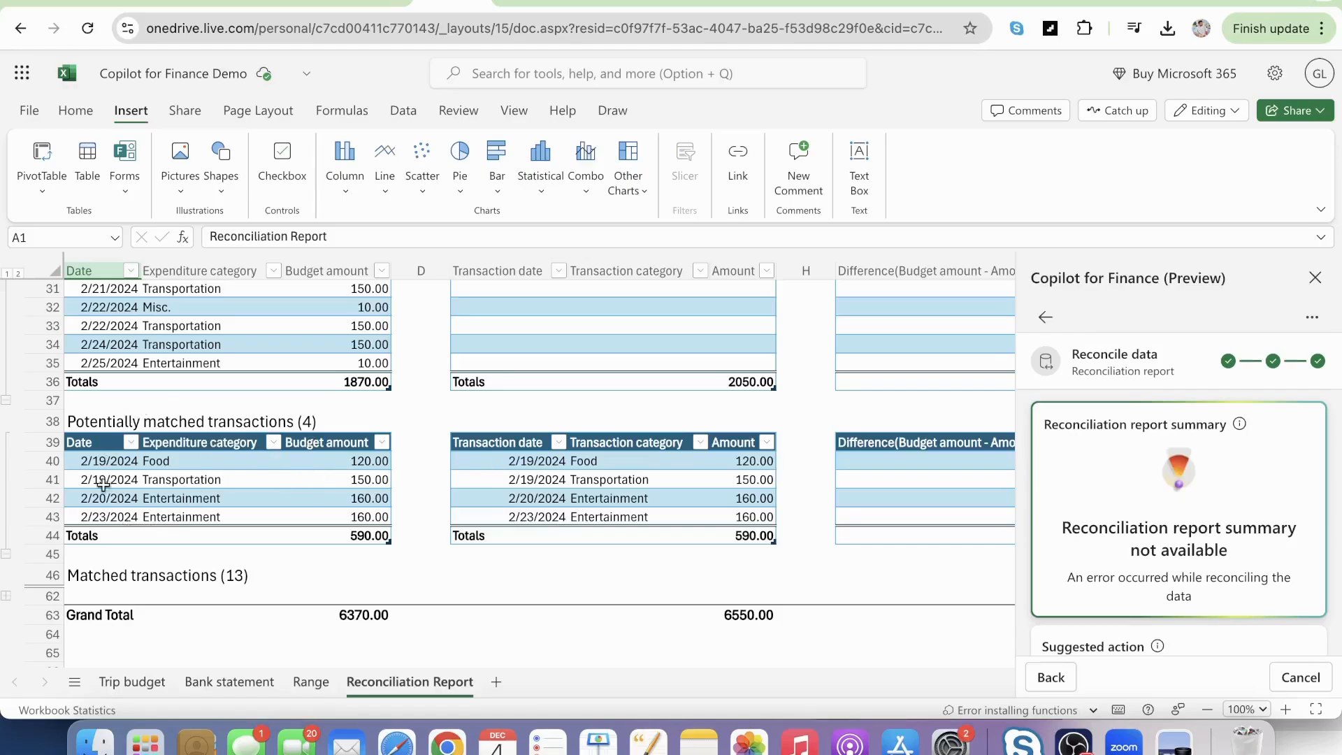
{"action": "scroll", "coordinate": [232, 532], "scroll_direction": "down", "scroll_amount": 3}
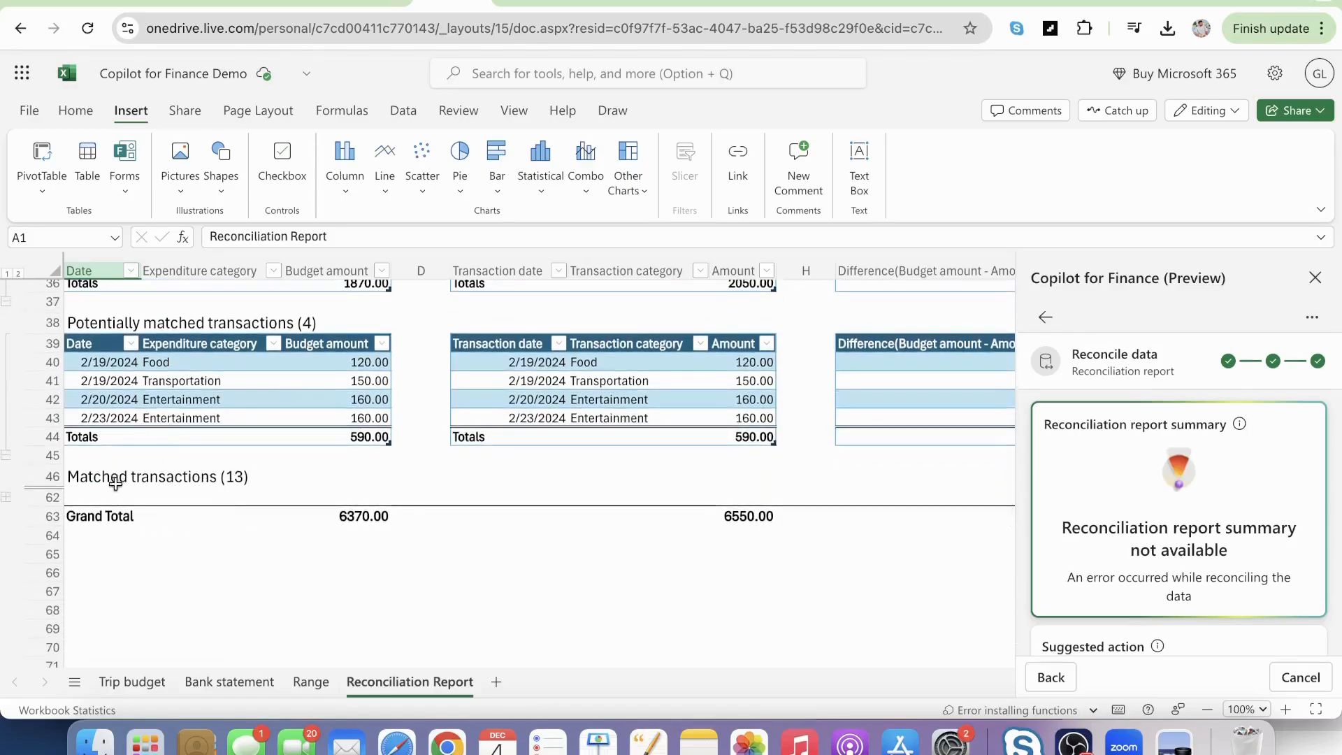
{"action": "left_click", "coordinate": [164, 476]}
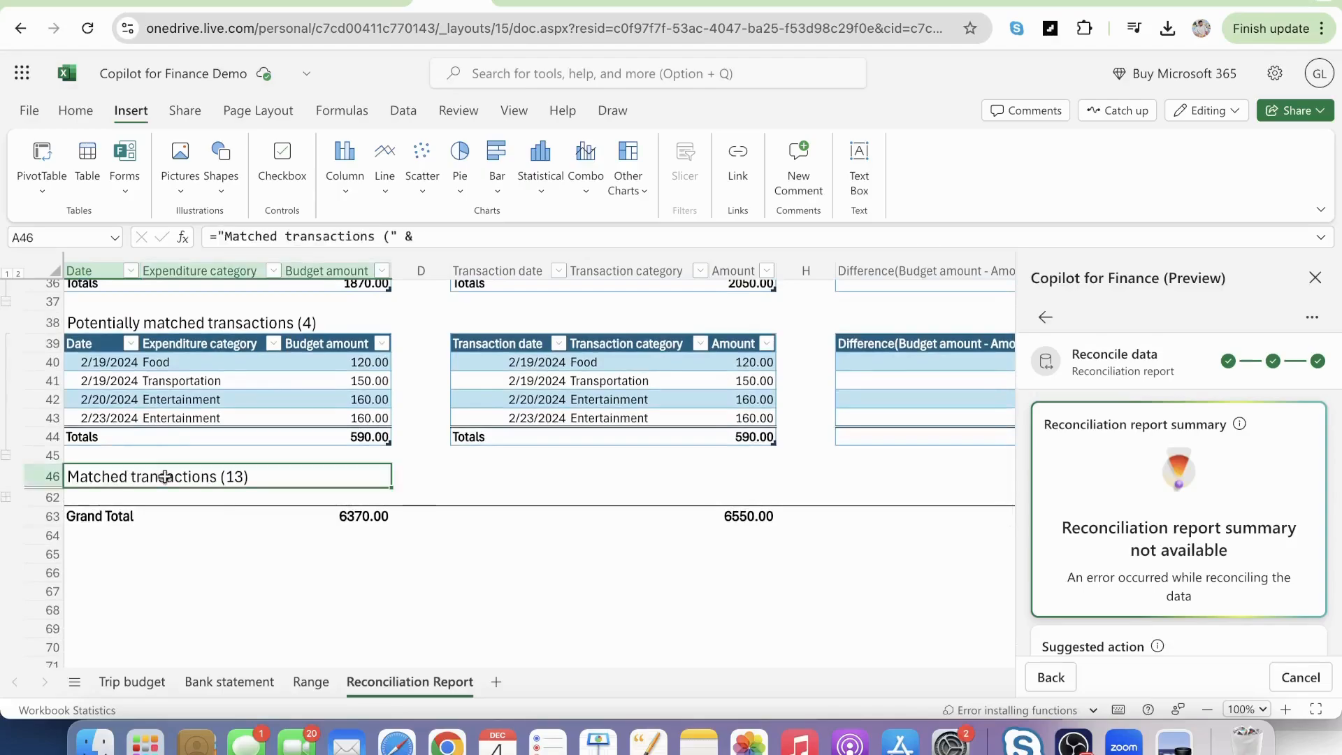
{"action": "scroll", "coordinate": [198, 482], "scroll_direction": "down", "scroll_amount": 3}
{"action": "scroll", "coordinate": [201, 485], "scroll_direction": "up", "scroll_amount": 10}
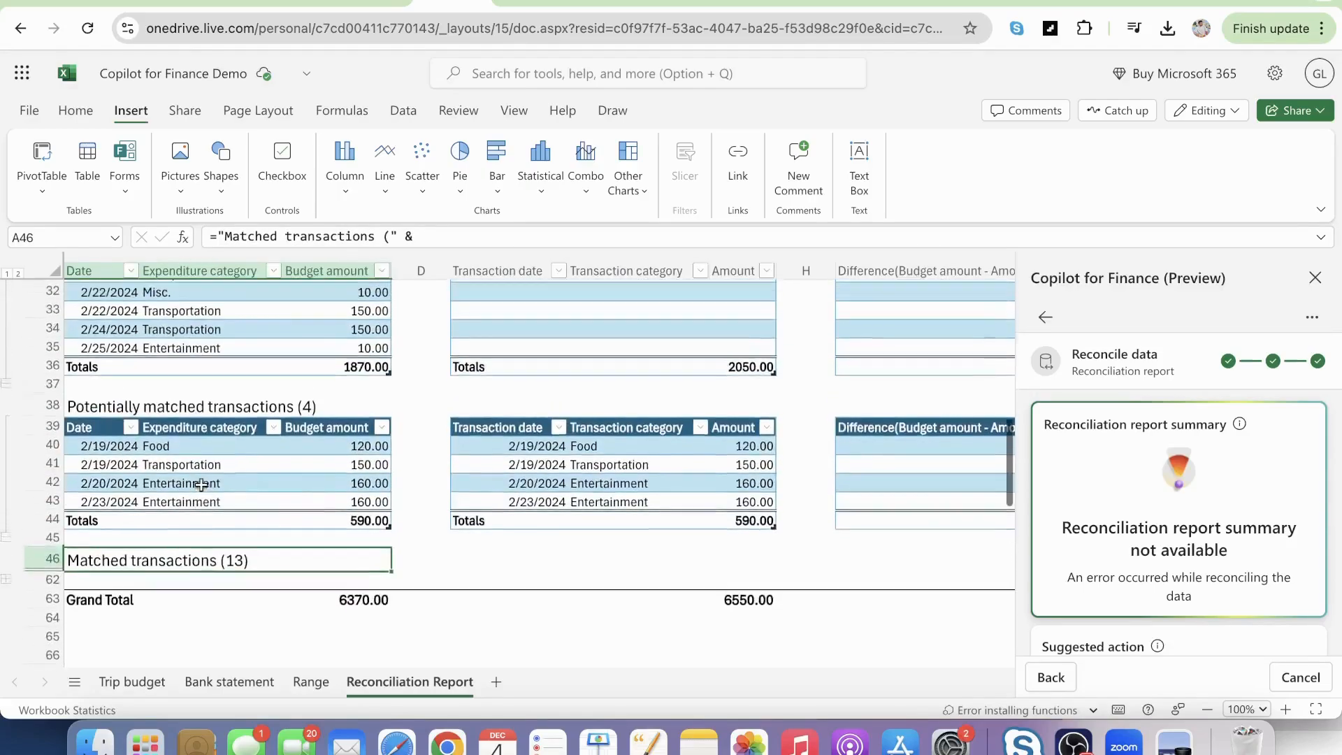
{"action": "scroll", "coordinate": [202, 485], "scroll_direction": "up", "scroll_amount": 5}
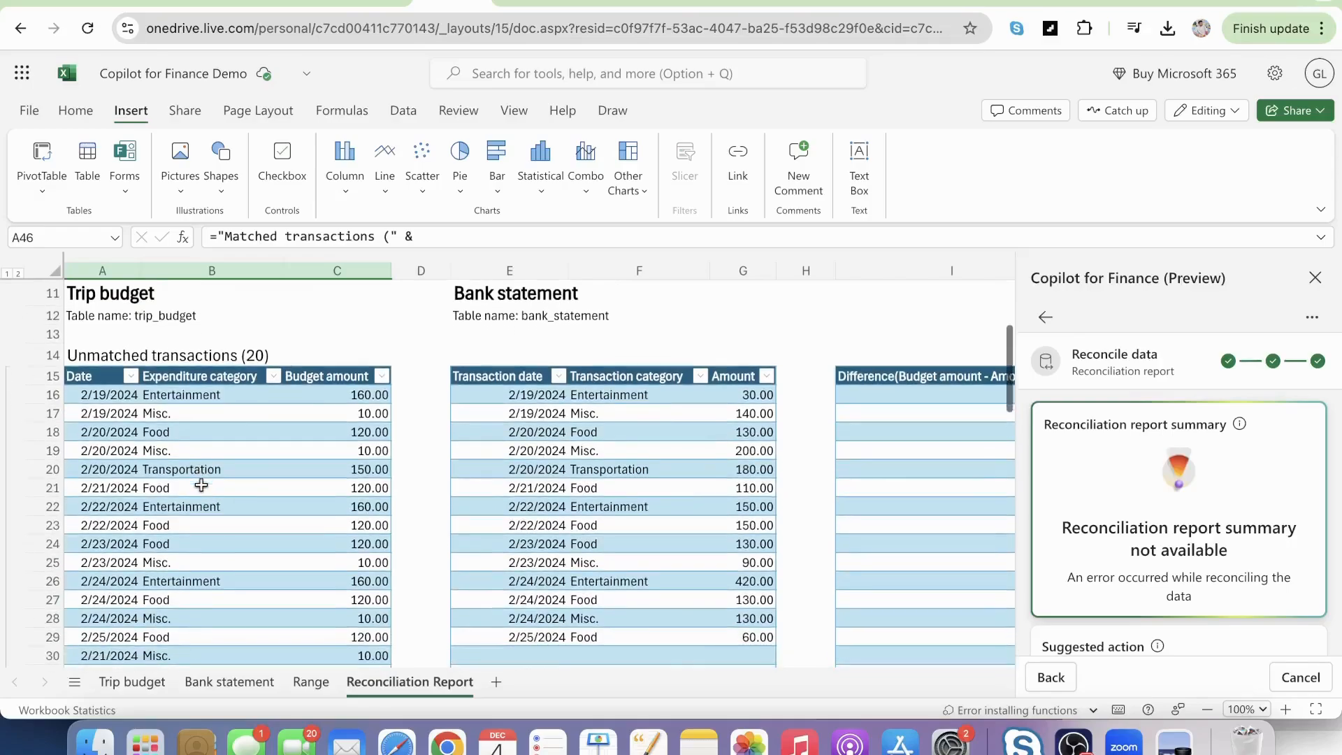
{"action": "scroll", "coordinate": [220, 369], "scroll_direction": "down", "scroll_amount": 10}
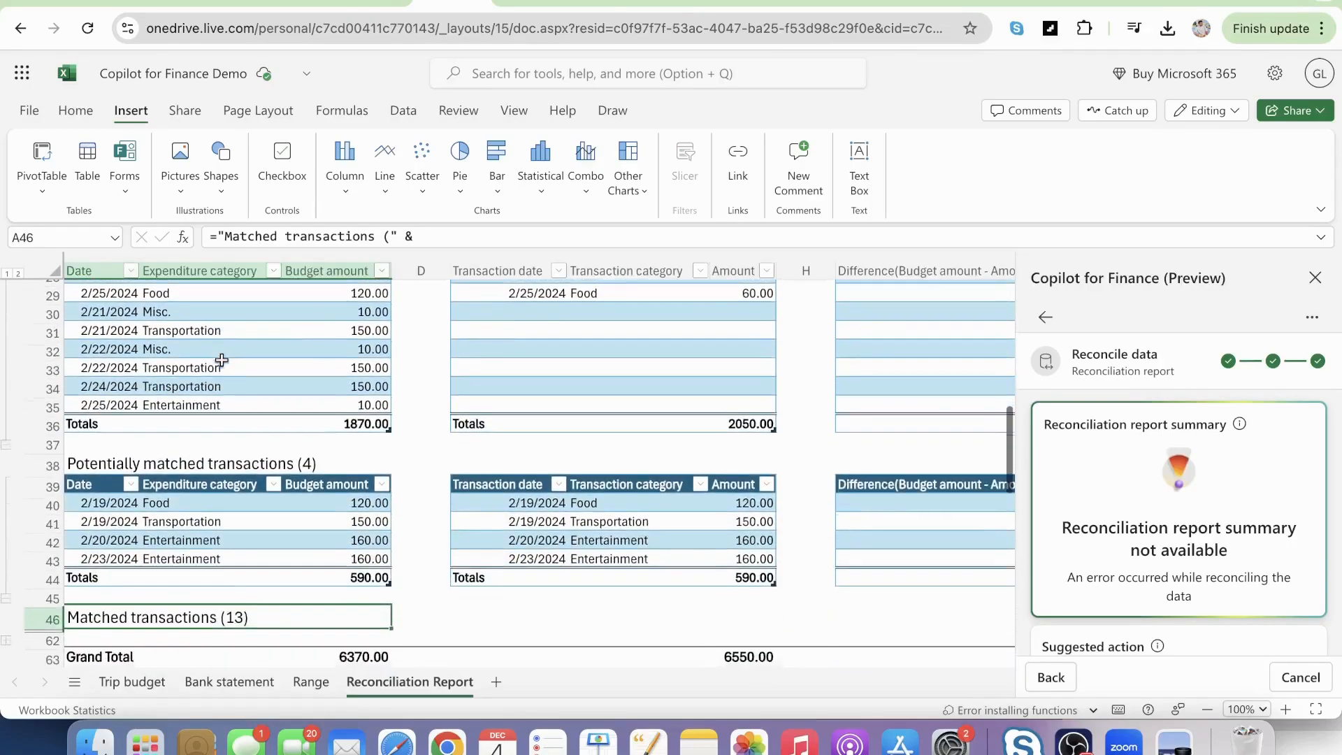
{"action": "scroll", "coordinate": [322, 483], "scroll_direction": "down", "scroll_amount": 2}
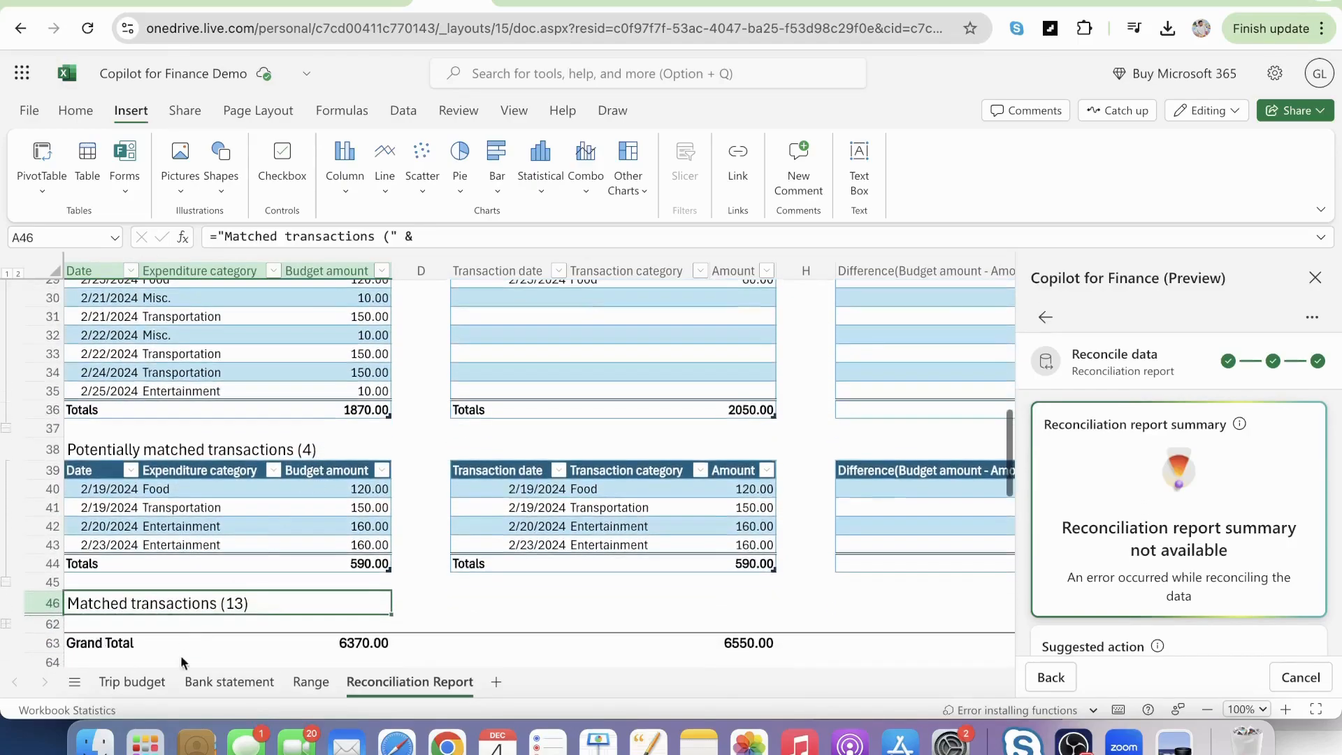
Look over the last rows of the Trip budget and Bank statement tables, and return to the Reconciliation Report sheet.
{"action": "left_click", "coordinate": [133, 681]}
{"action": "scroll", "coordinate": [327, 554], "scroll_direction": "down", "scroll_amount": 6}
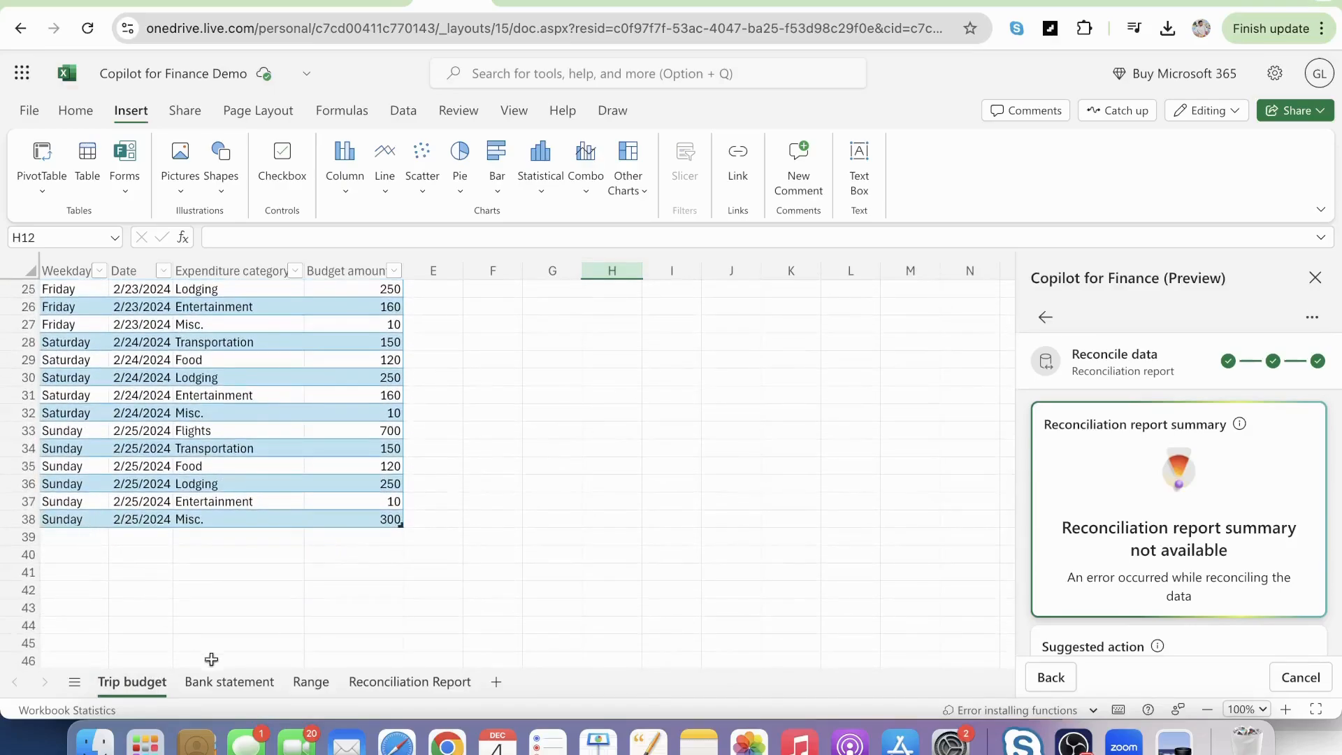
{"action": "left_click", "coordinate": [264, 680]}
{"action": "scroll", "coordinate": [264, 501], "scroll_direction": "down", "scroll_amount": 5}
{"action": "scroll", "coordinate": [263, 501], "scroll_direction": "down", "scroll_amount": 7}
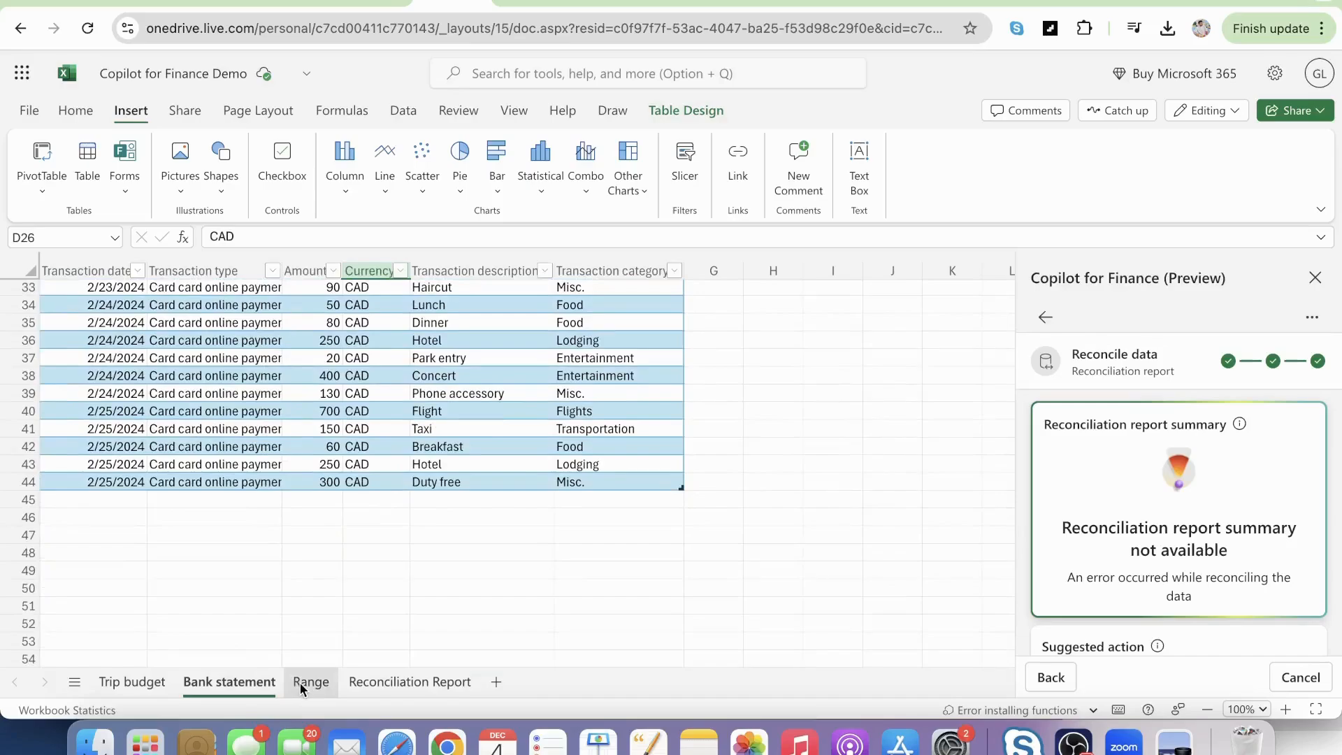
{"action": "left_click", "coordinate": [405, 682]}
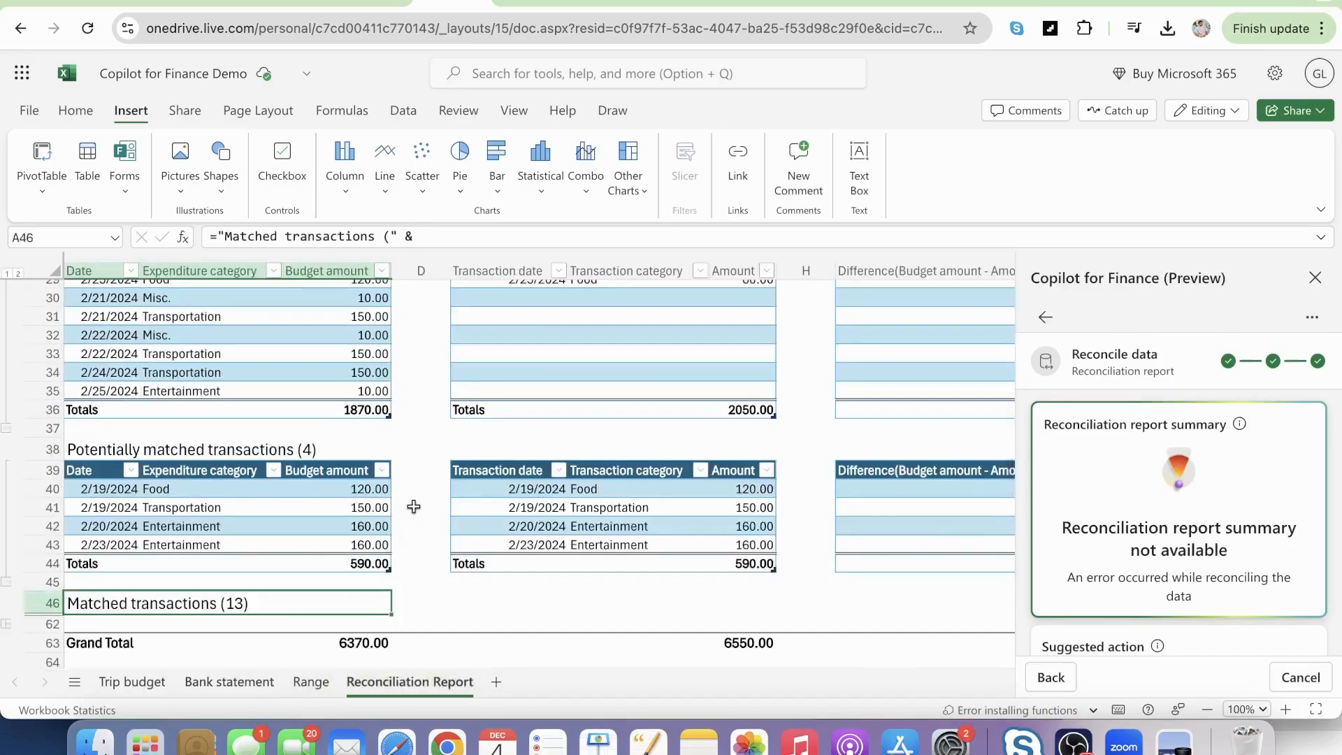
Compare the 2/19/2024 Breakfast and Dinner amounts in Bank statement with that day's Food budget in Trip budget, and return to the report.
{"action": "scroll", "coordinate": [414, 506], "scroll_direction": "down", "scroll_amount": 2}
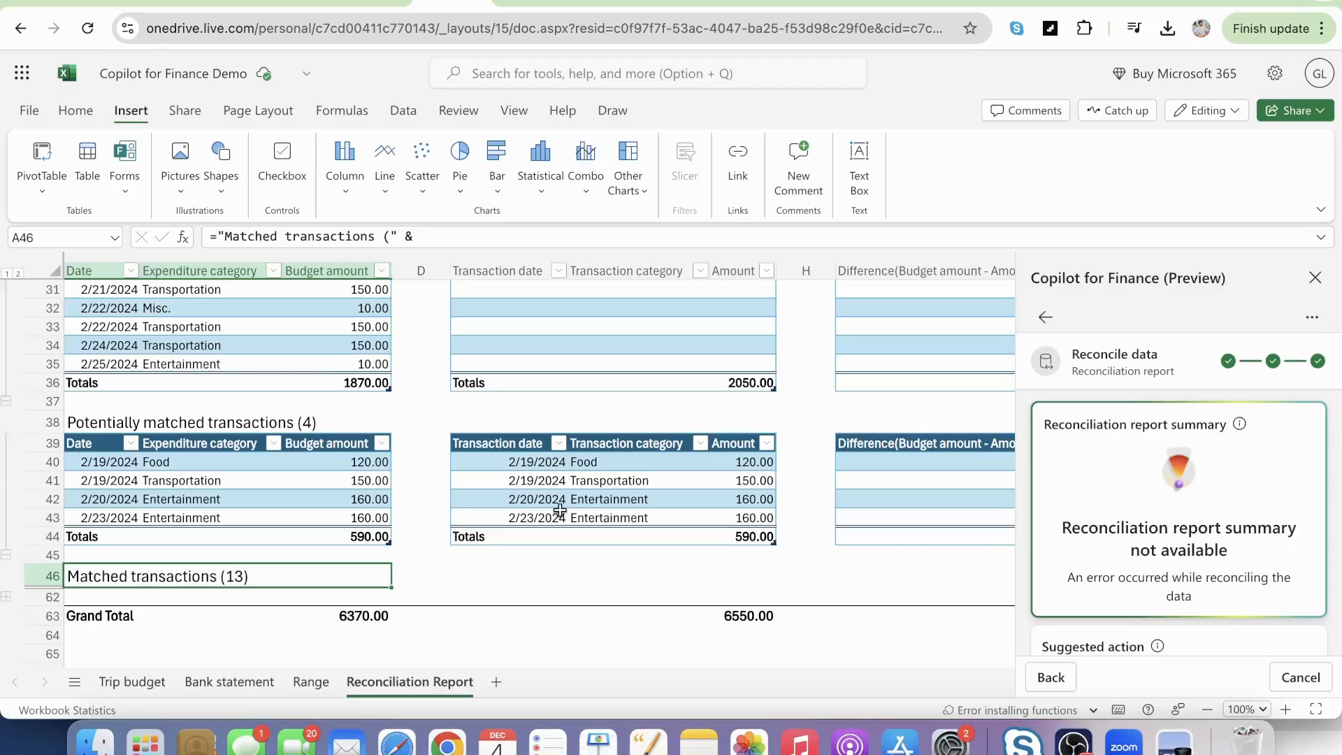
{"action": "scroll", "coordinate": [559, 509], "scroll_direction": "up", "scroll_amount": 1}
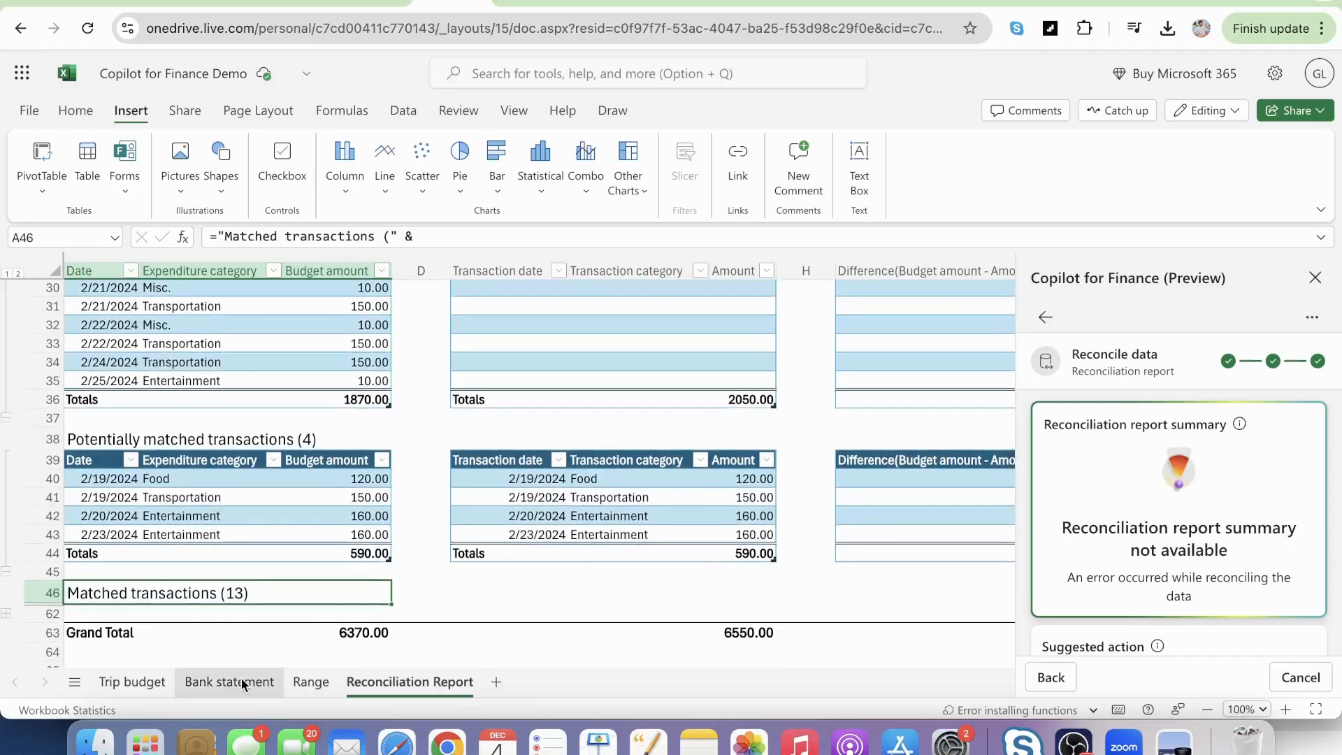
{"action": "left_click", "coordinate": [241, 681]}
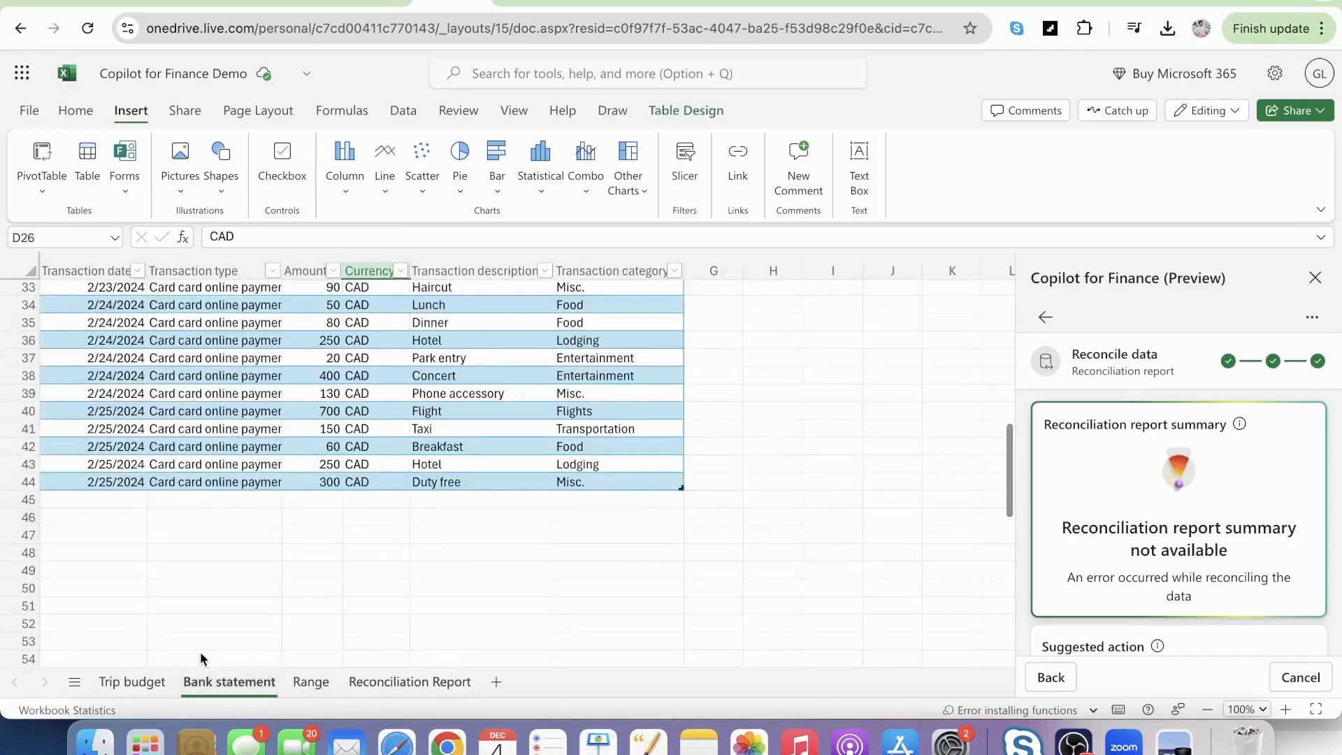
{"action": "scroll", "coordinate": [280, 541], "scroll_direction": "up", "scroll_amount": 10}
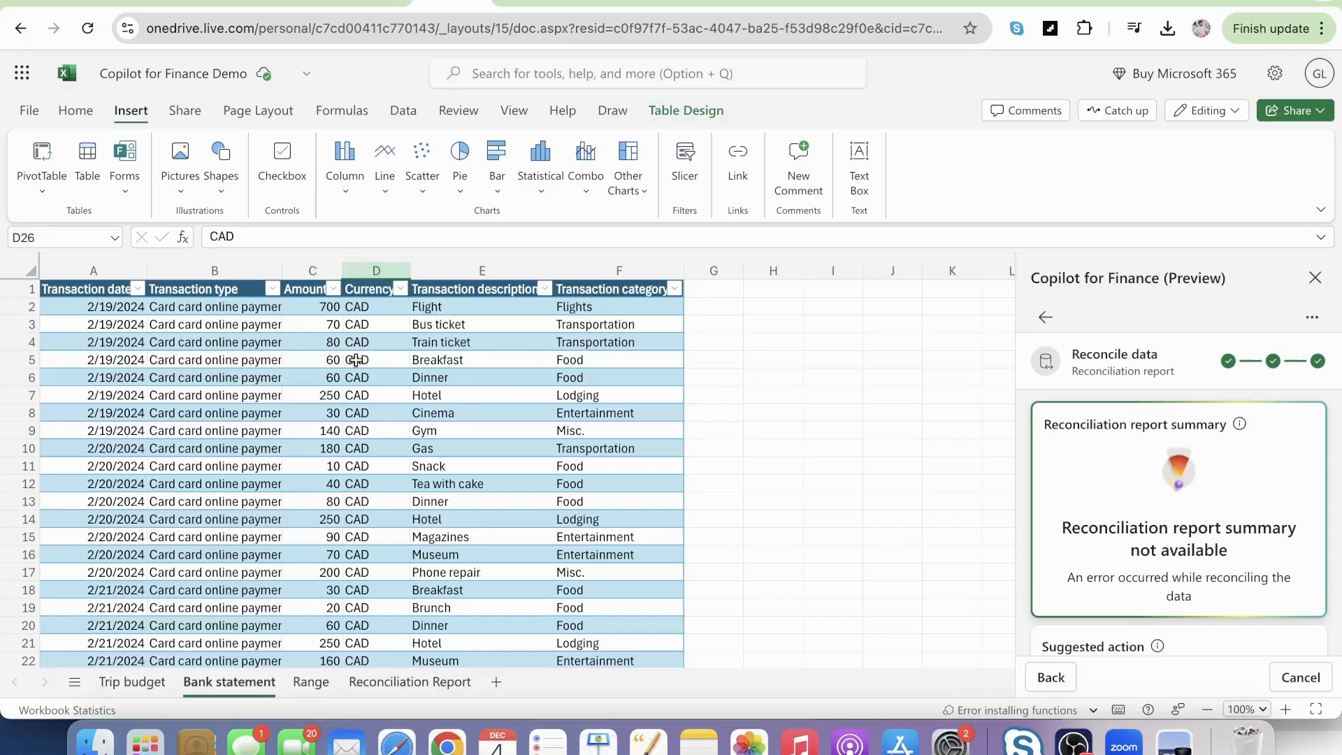
{"action": "left_click", "coordinate": [327, 358]}
{"action": "left_click_drag", "start_coordinate": [326, 358], "coordinate": [327, 371]}
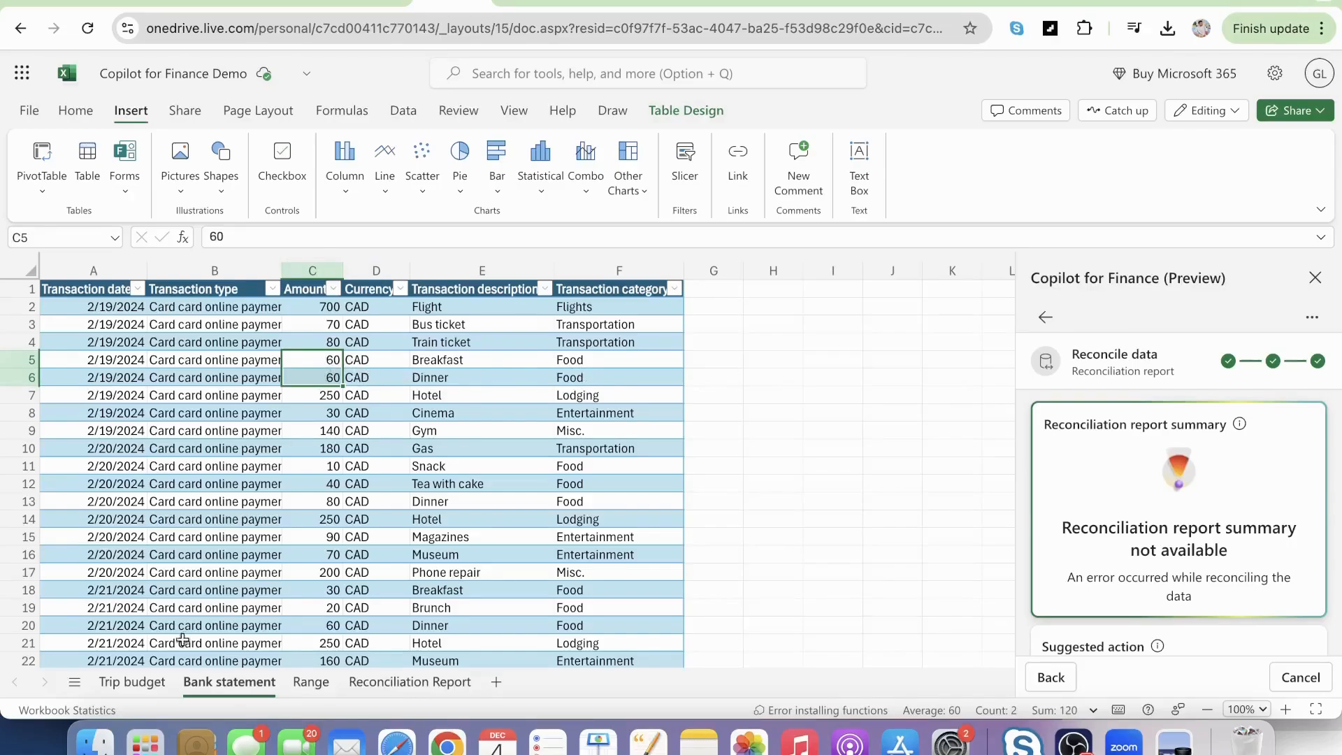
{"action": "left_click", "coordinate": [133, 682]}
{"action": "scroll", "coordinate": [162, 389], "scroll_direction": "up", "scroll_amount": 6}
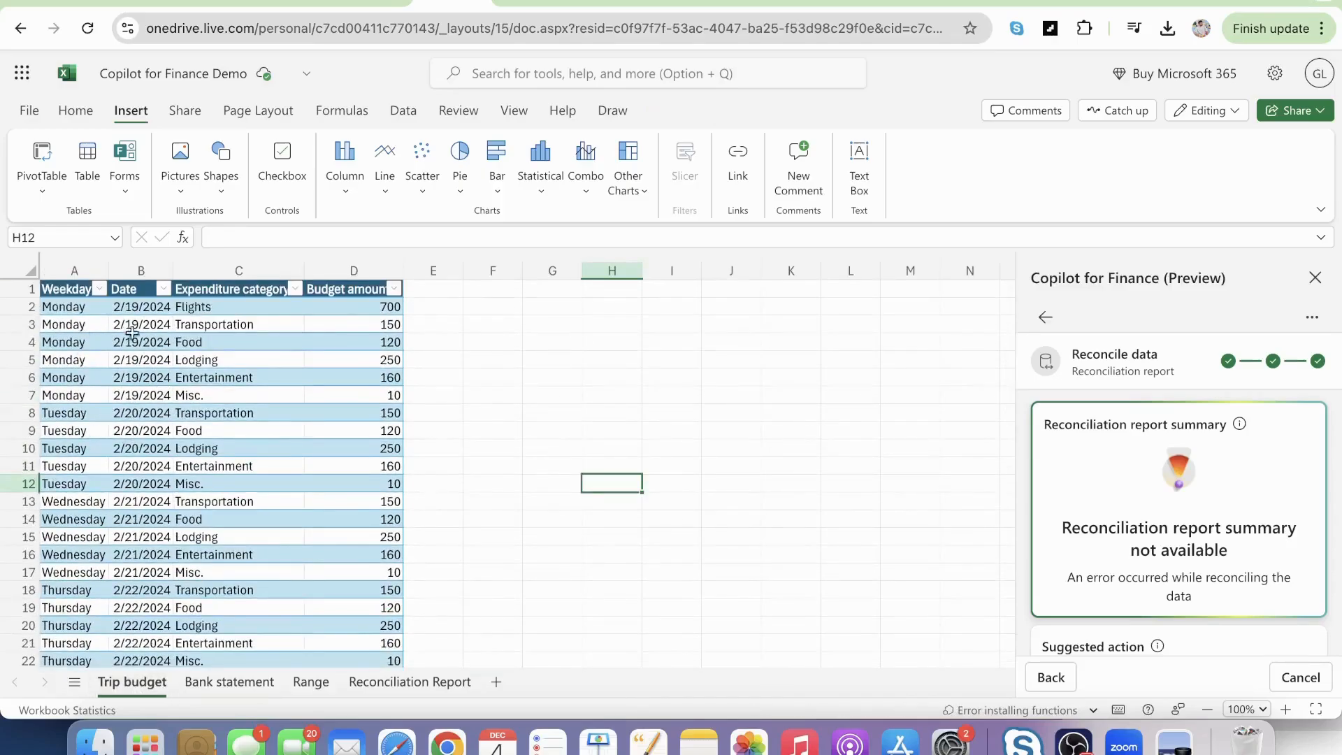
{"action": "left_click", "coordinate": [385, 343]}
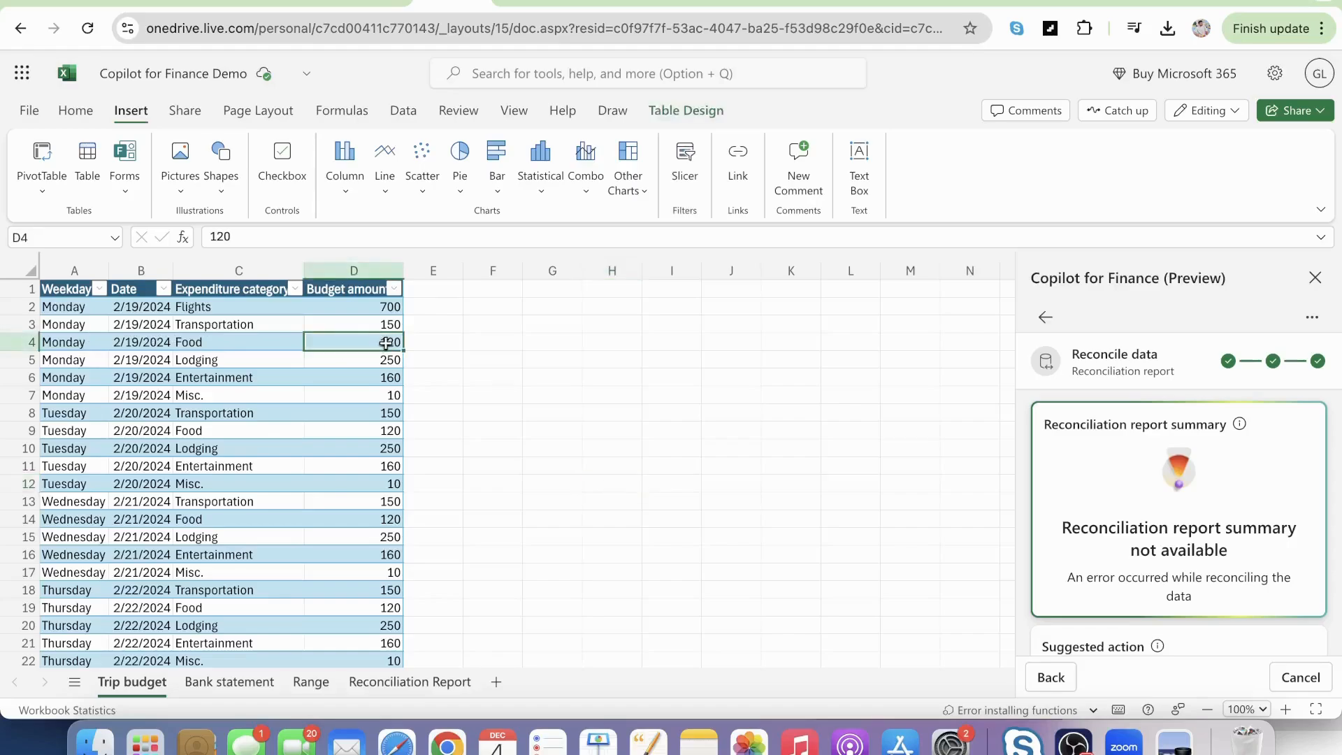
{"action": "left_click", "coordinate": [232, 680]}
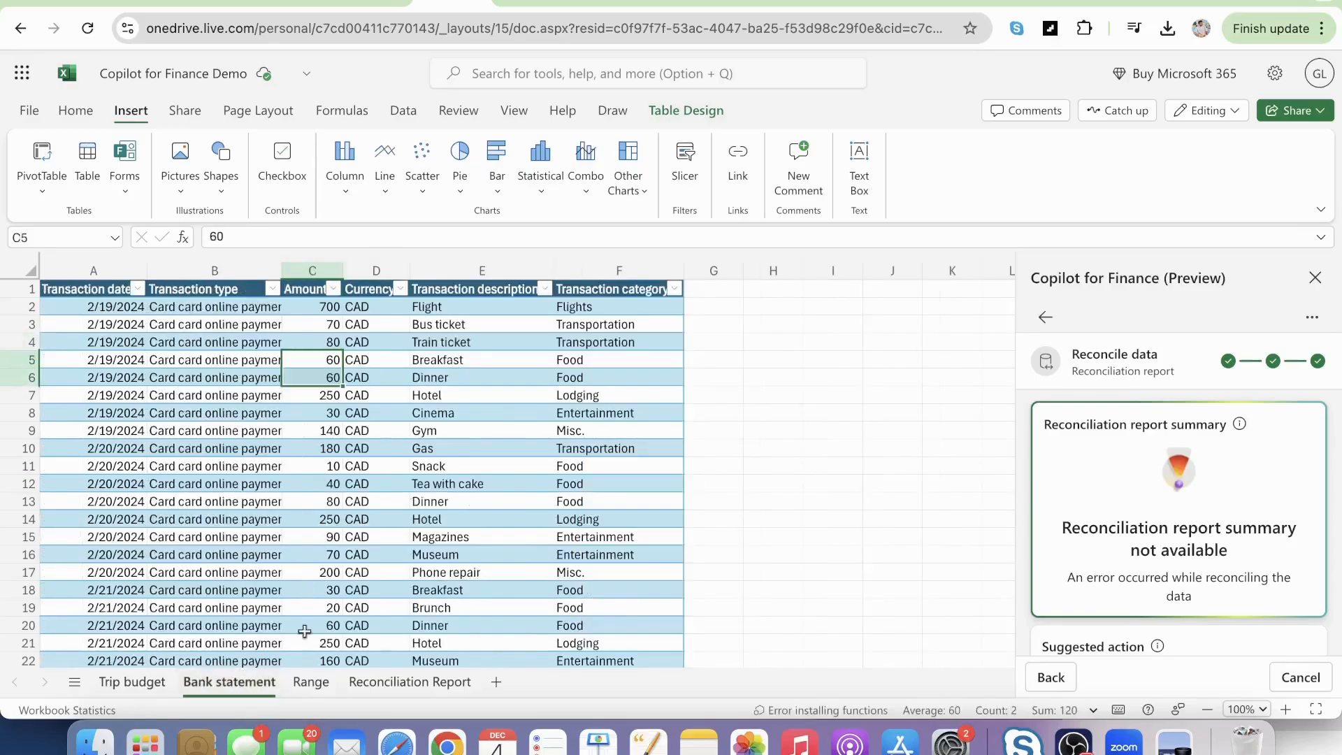
{"action": "left_click", "coordinate": [392, 680]}
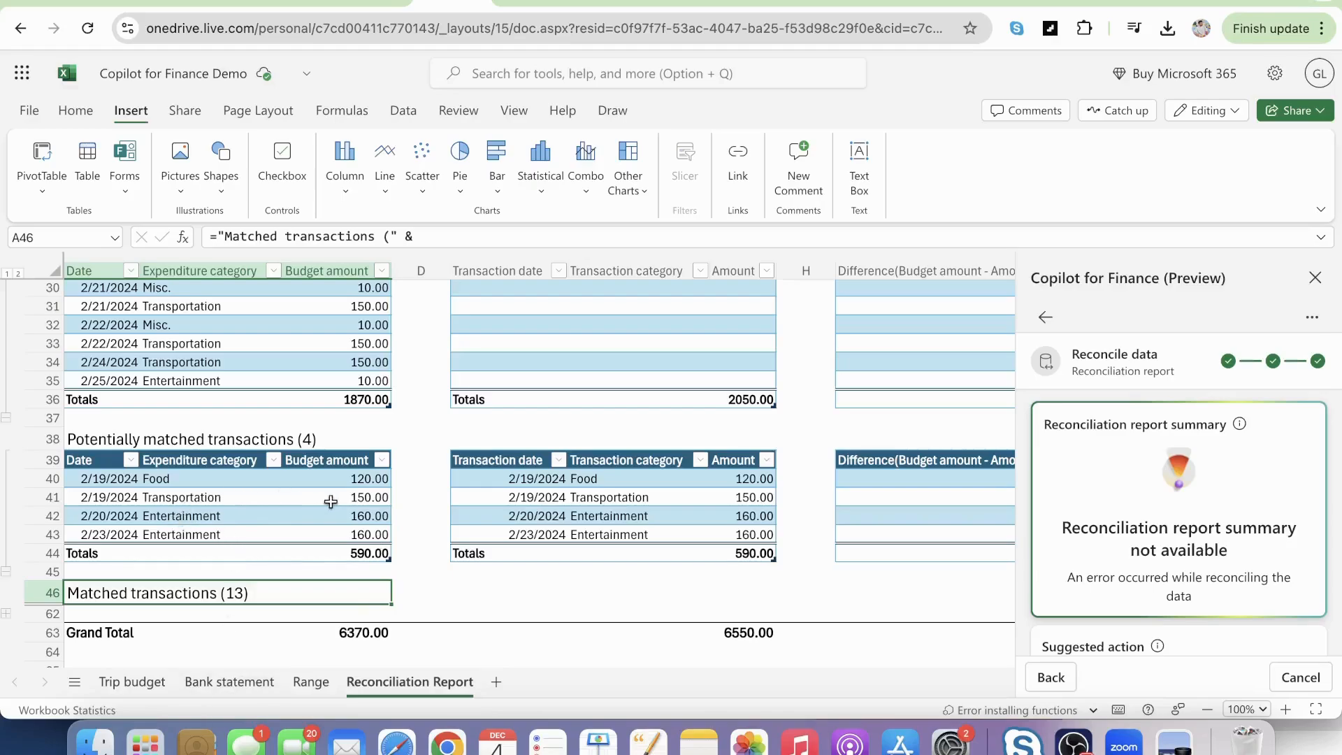
Compare the 2/19/2024 Bus ticket and Train ticket amounts in Bank statement with that day's Transportation budget, and return to the report.
{"action": "left_click", "coordinate": [236, 681]}
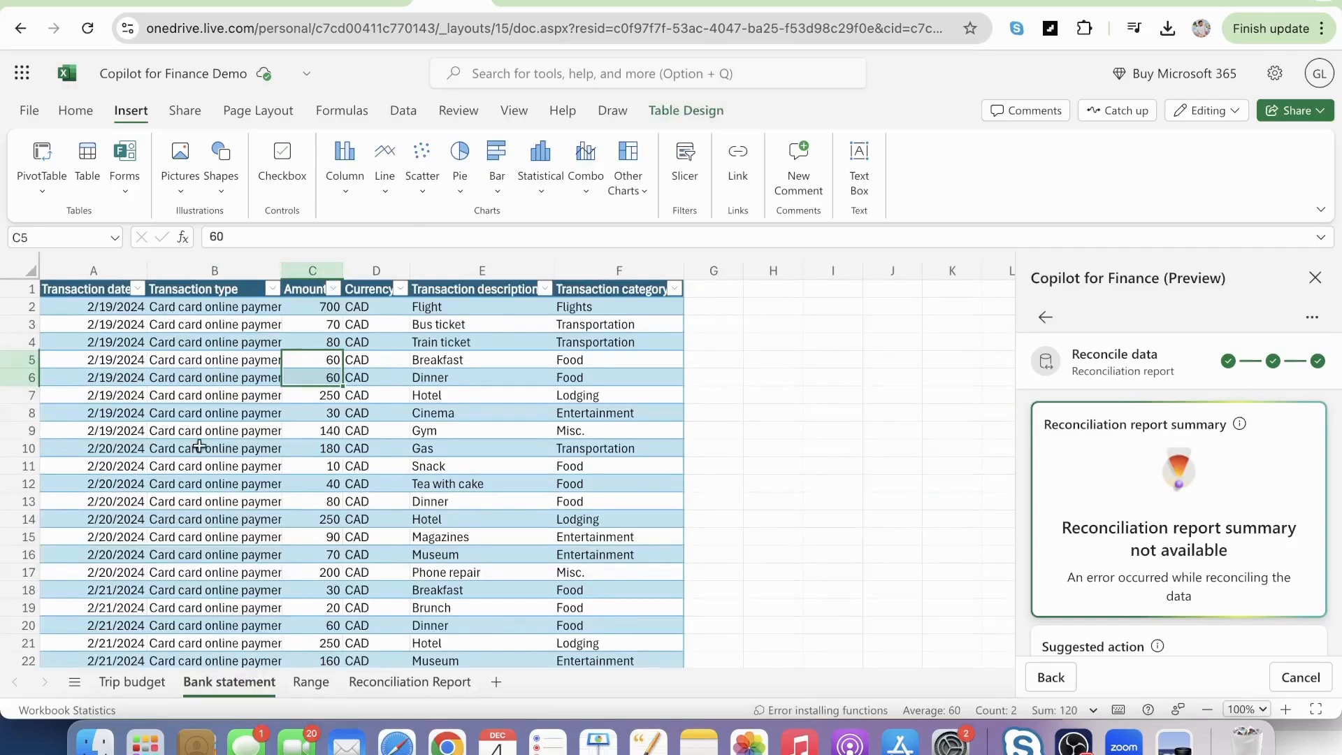
{"action": "left_click", "coordinate": [340, 322]}
{"action": "left_click", "coordinate": [333, 340]}
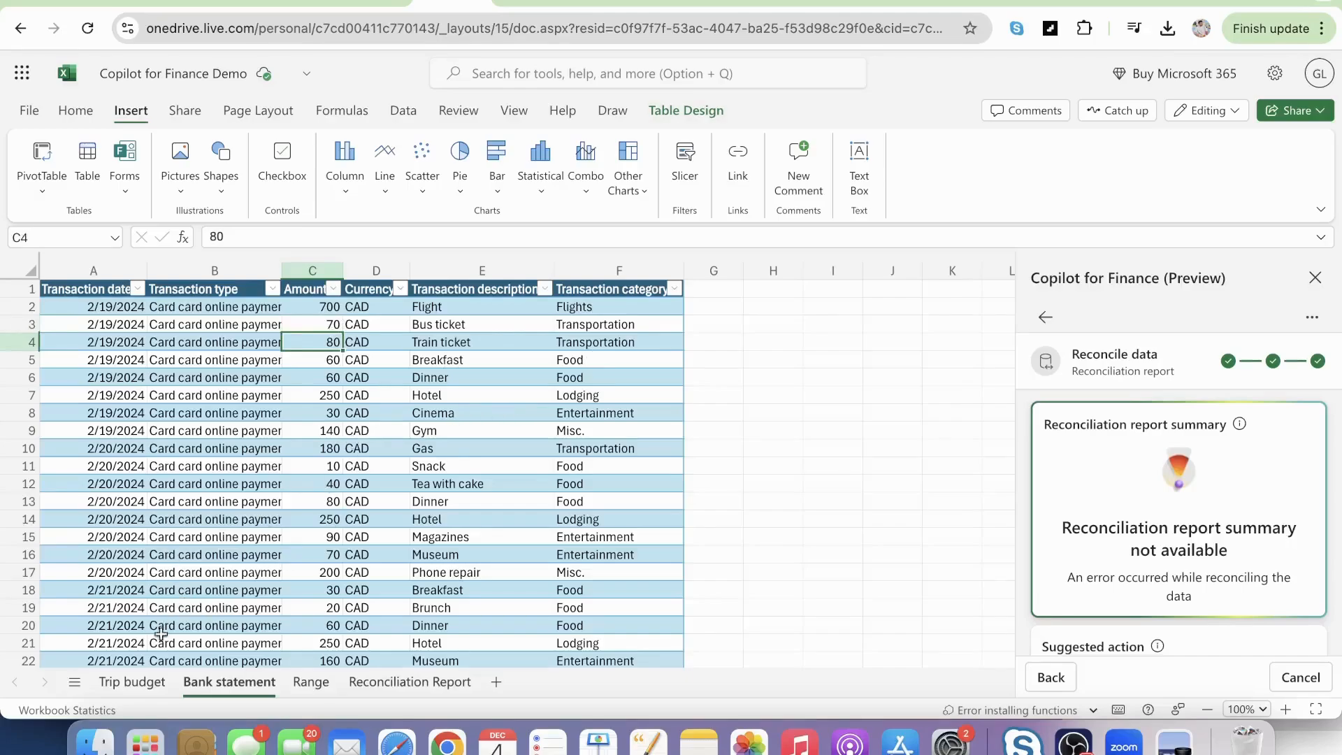
{"action": "left_click", "coordinate": [133, 676]}
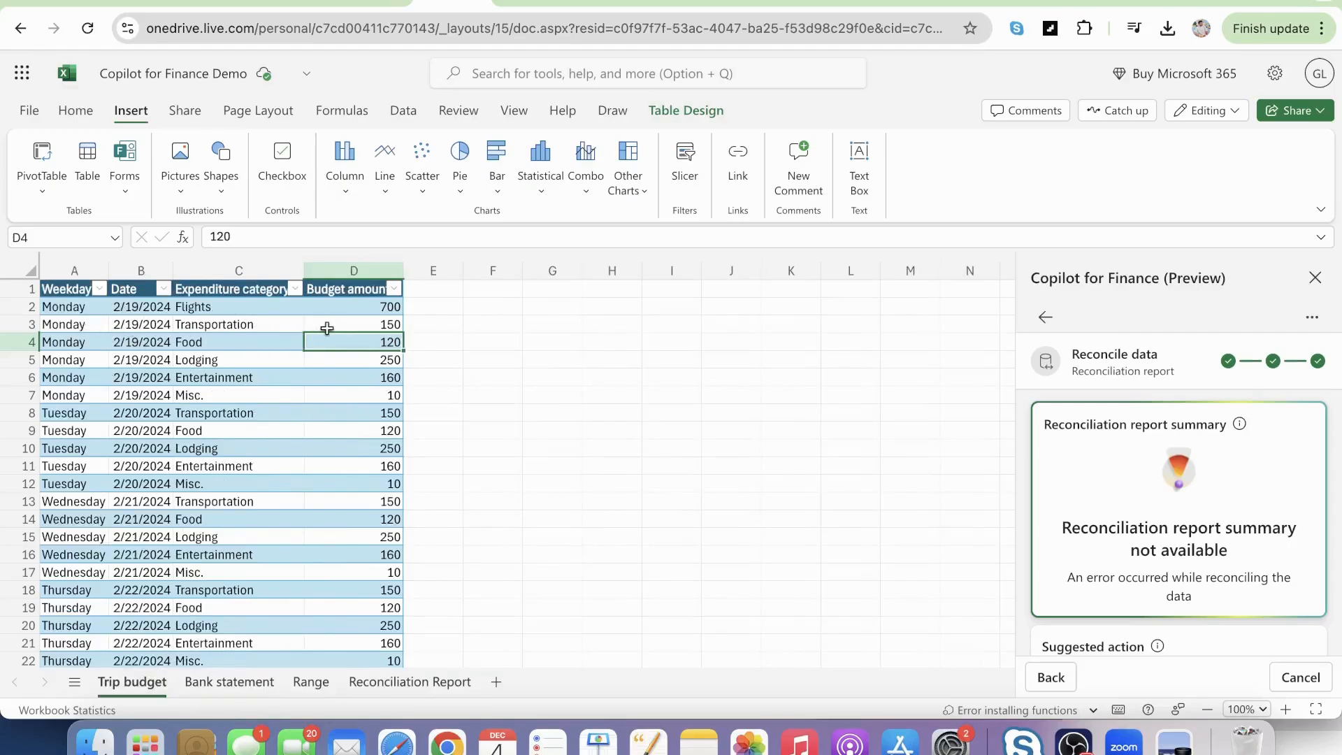
{"action": "left_click", "coordinate": [378, 326]}
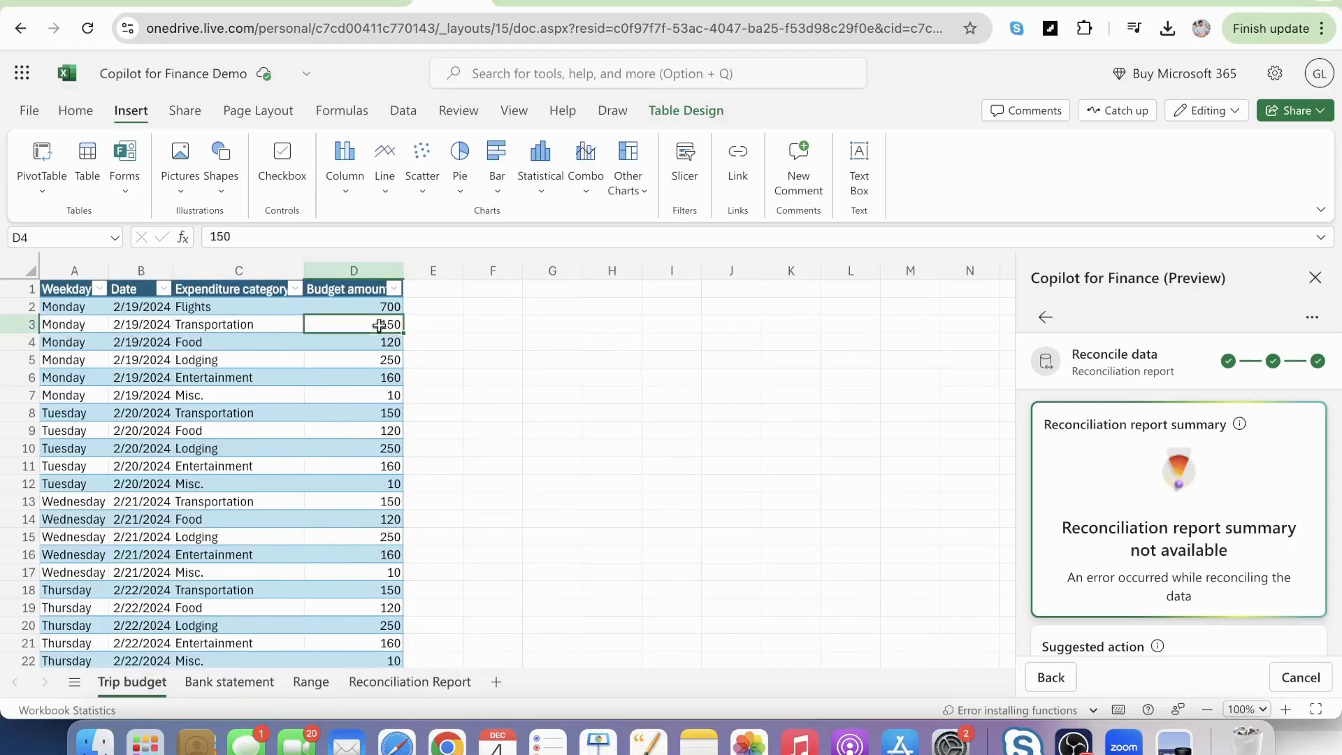
{"action": "left_click", "coordinate": [228, 326]}
{"action": "left_click", "coordinate": [94, 322]}
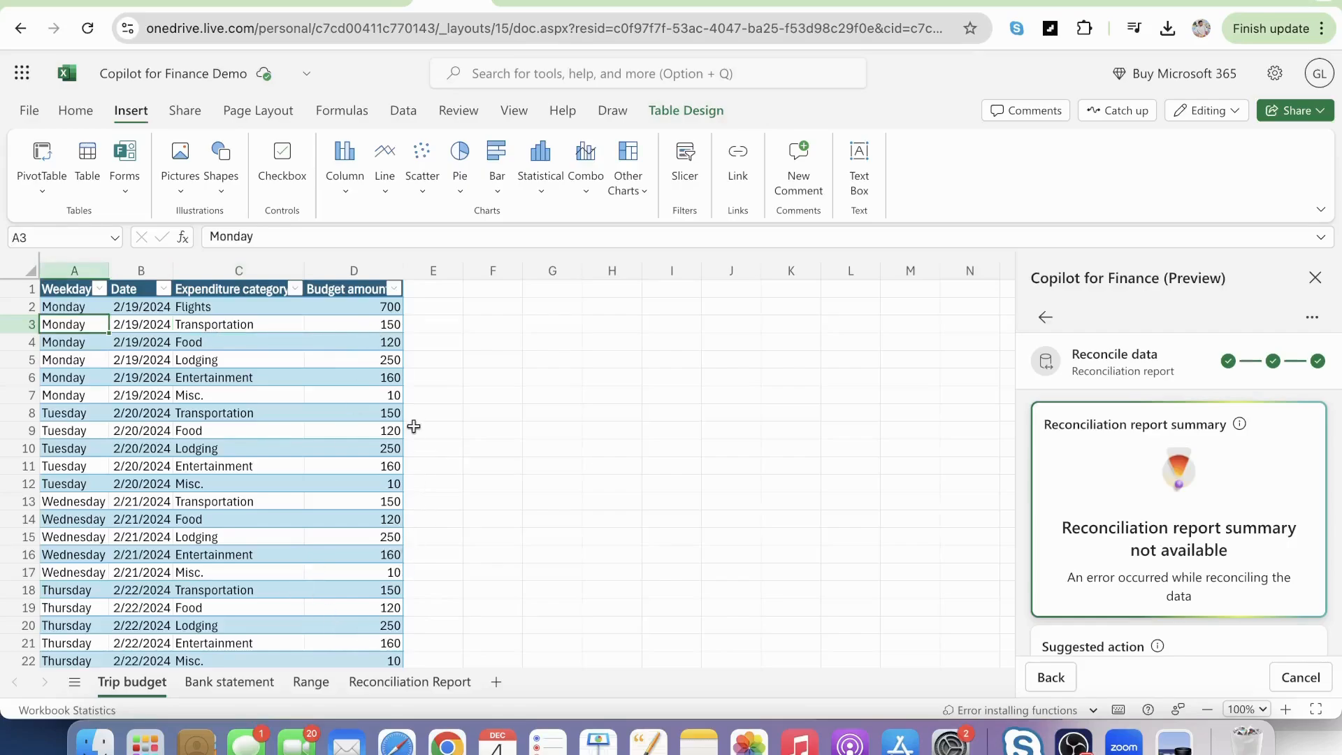
{"action": "left_click", "coordinate": [401, 682]}
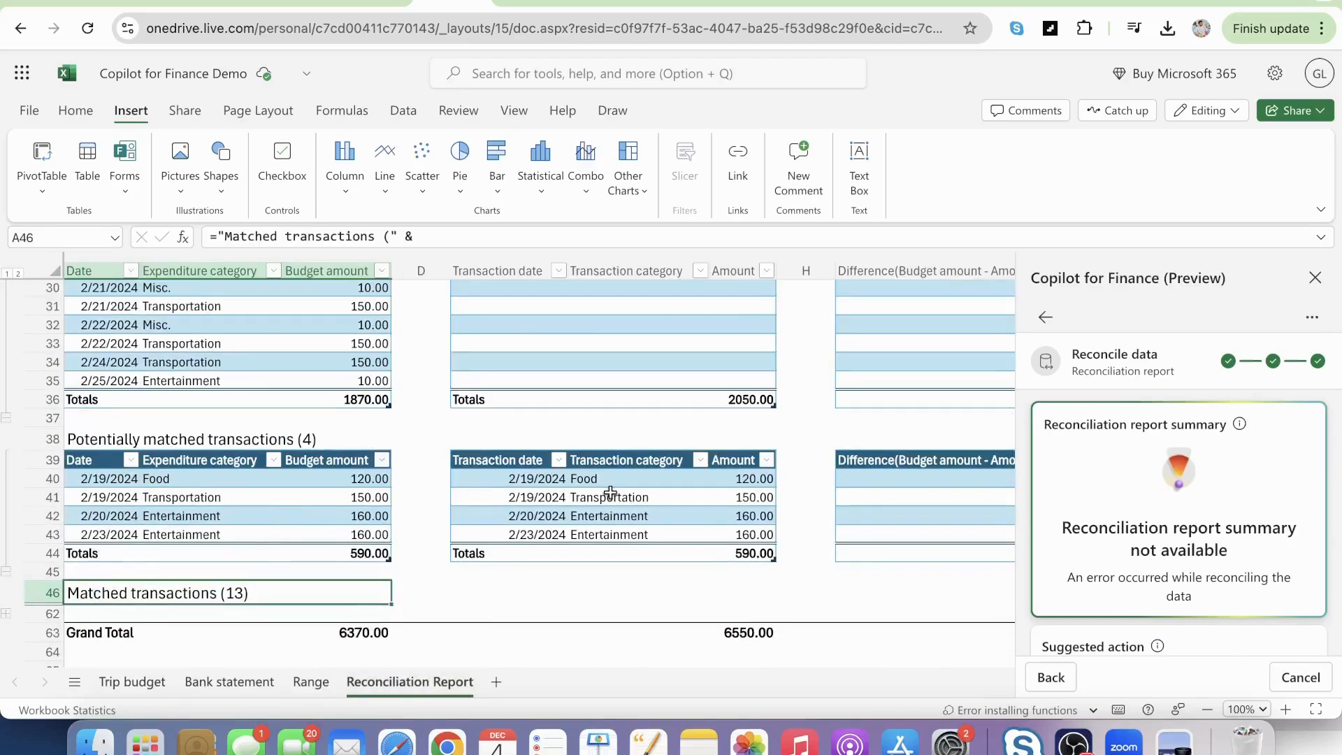
Examine the Difference (Budget amount - Amount) column in the report, and return to the start of the unmatched transactions.
{"action": "scroll", "coordinate": [610, 493], "scroll_direction": "right", "scroll_amount": 3}
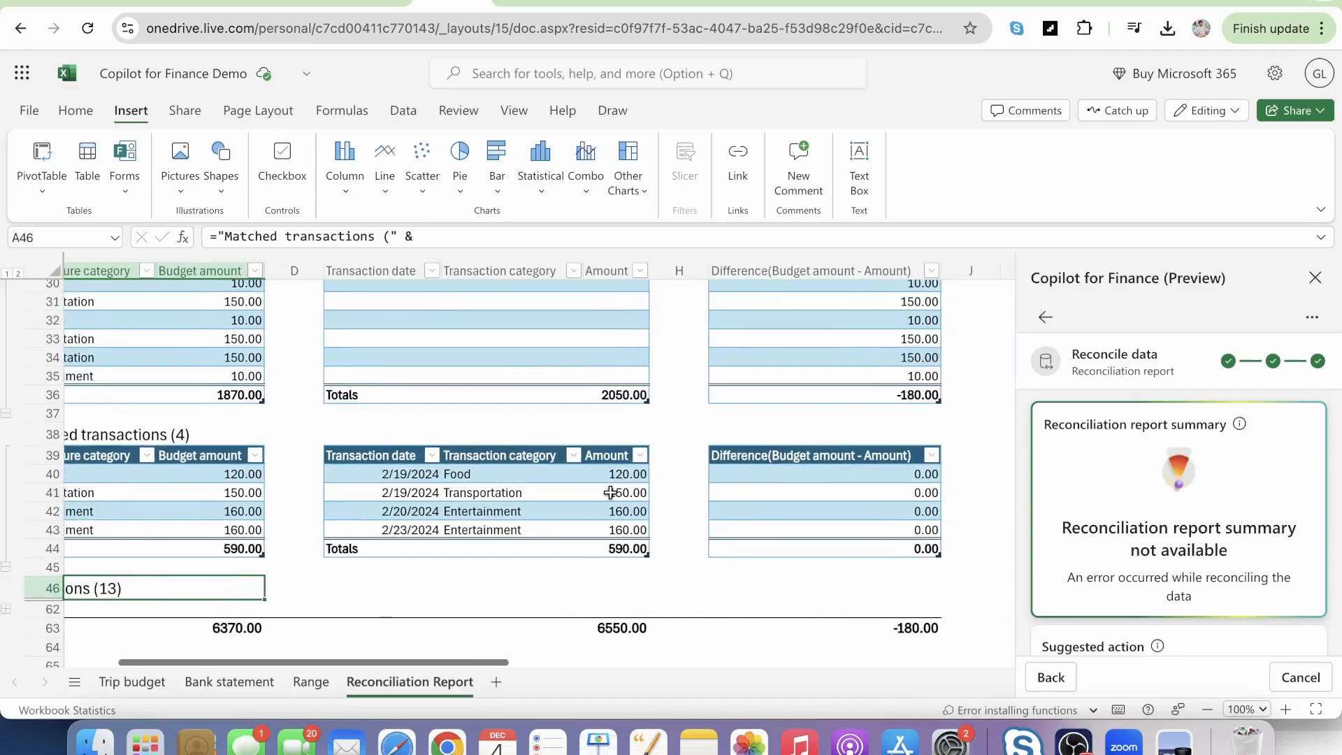
{"action": "scroll", "coordinate": [784, 497], "scroll_direction": "up", "scroll_amount": 10}
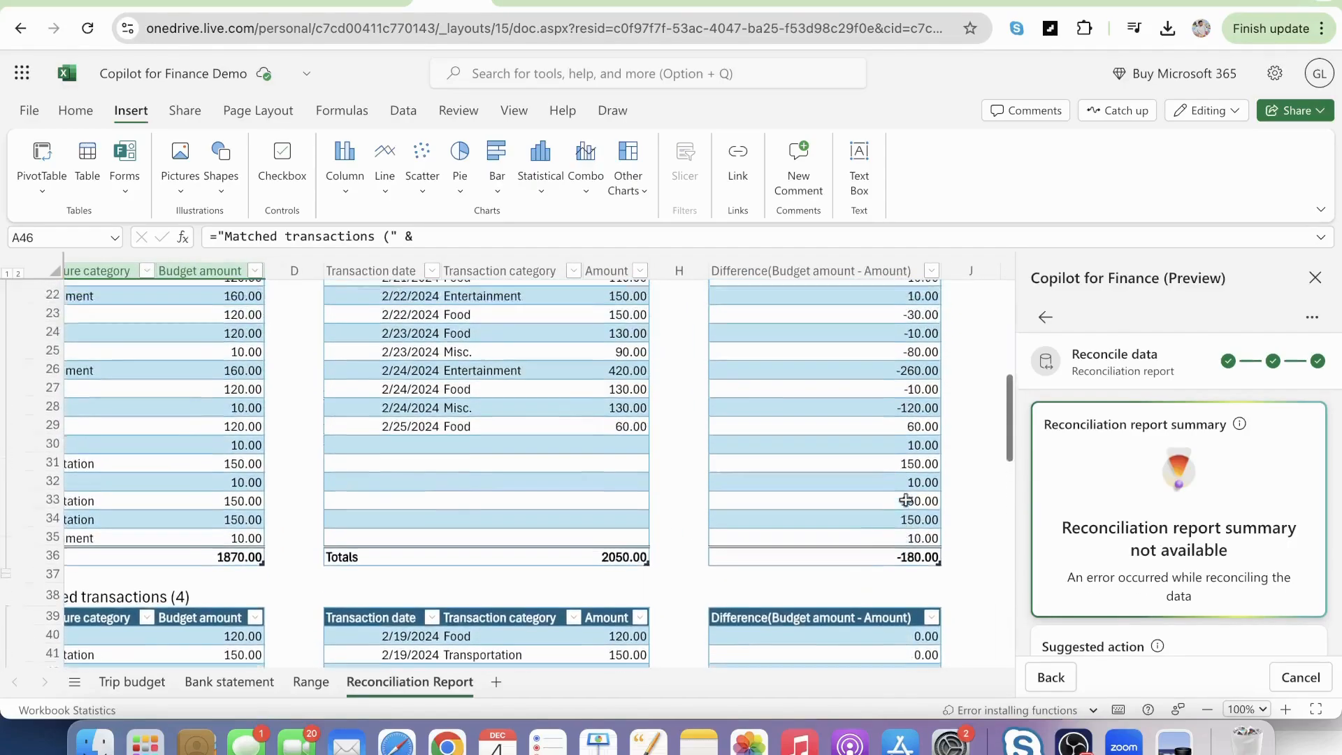
{"action": "scroll", "coordinate": [512, 523], "scroll_direction": "left", "scroll_amount": 5}
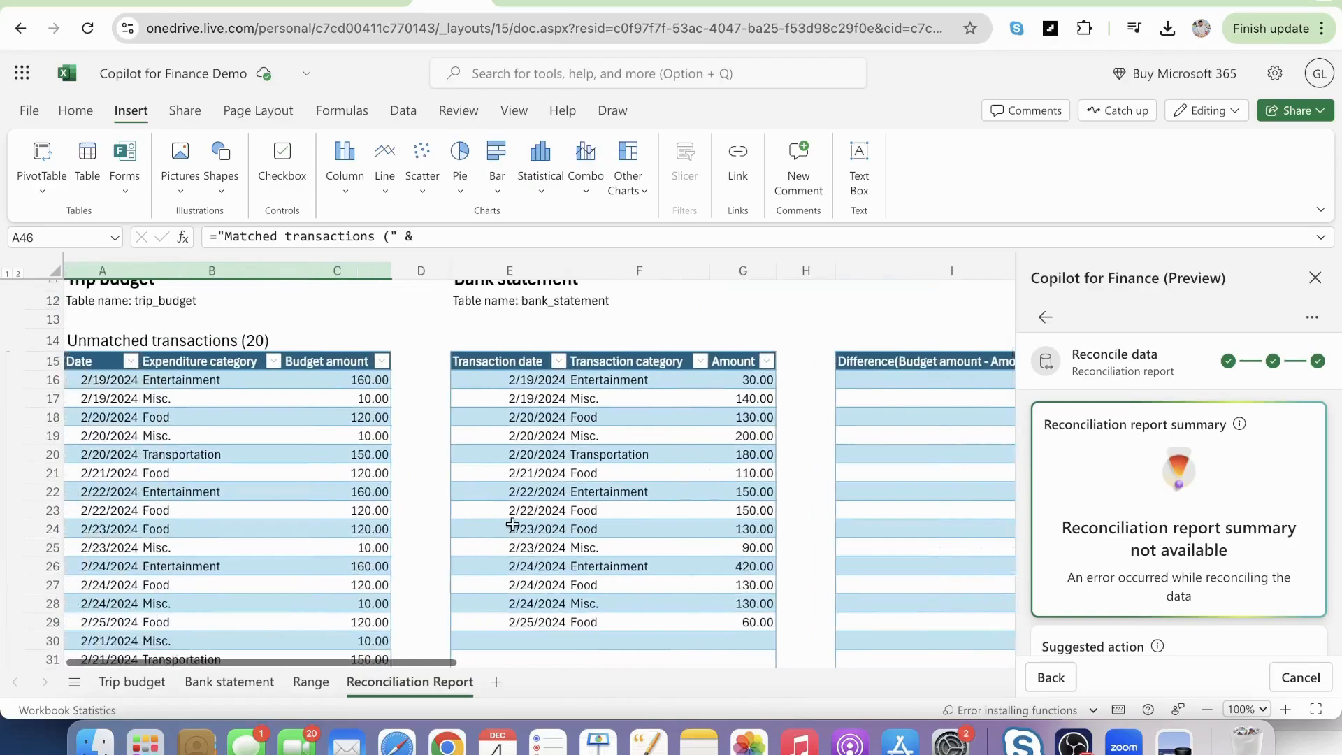
{"action": "scroll", "coordinate": [513, 524], "scroll_direction": "down", "scroll_amount": 1}
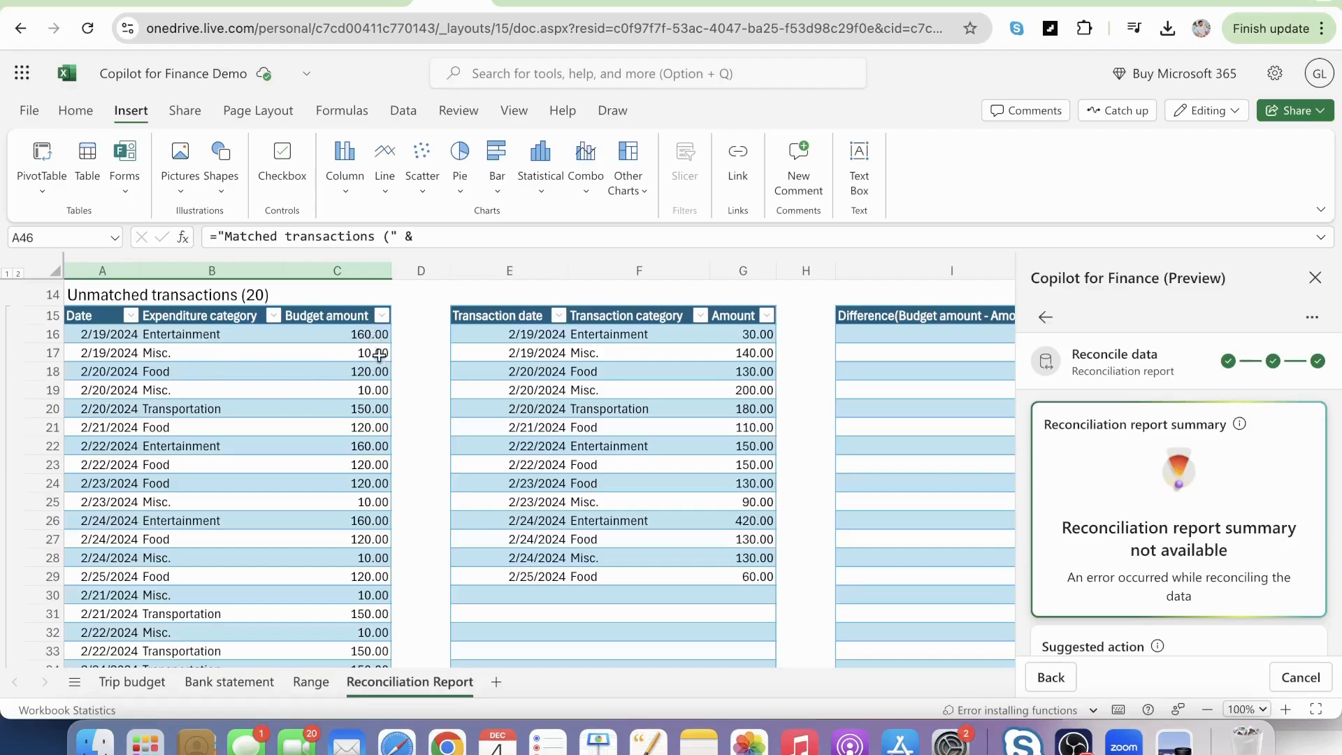
Compare the unmatched 2/19/2024 Entertainment and Misc. rows and their amounts between the Trip budget and Bank statement tables.
{"action": "left_click_drag", "start_coordinate": [102, 336], "coordinate": [348, 351]}
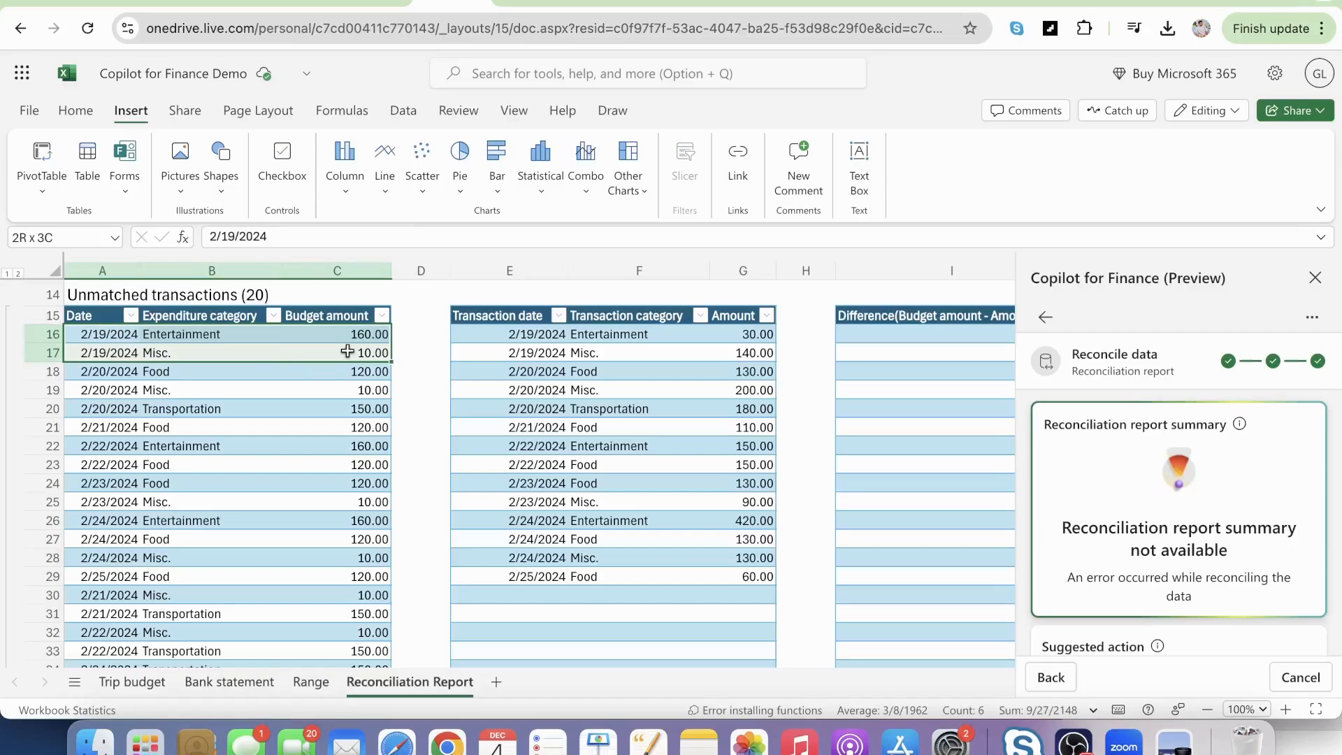
{"action": "left_click_drag", "start_coordinate": [507, 334], "coordinate": [739, 354]}
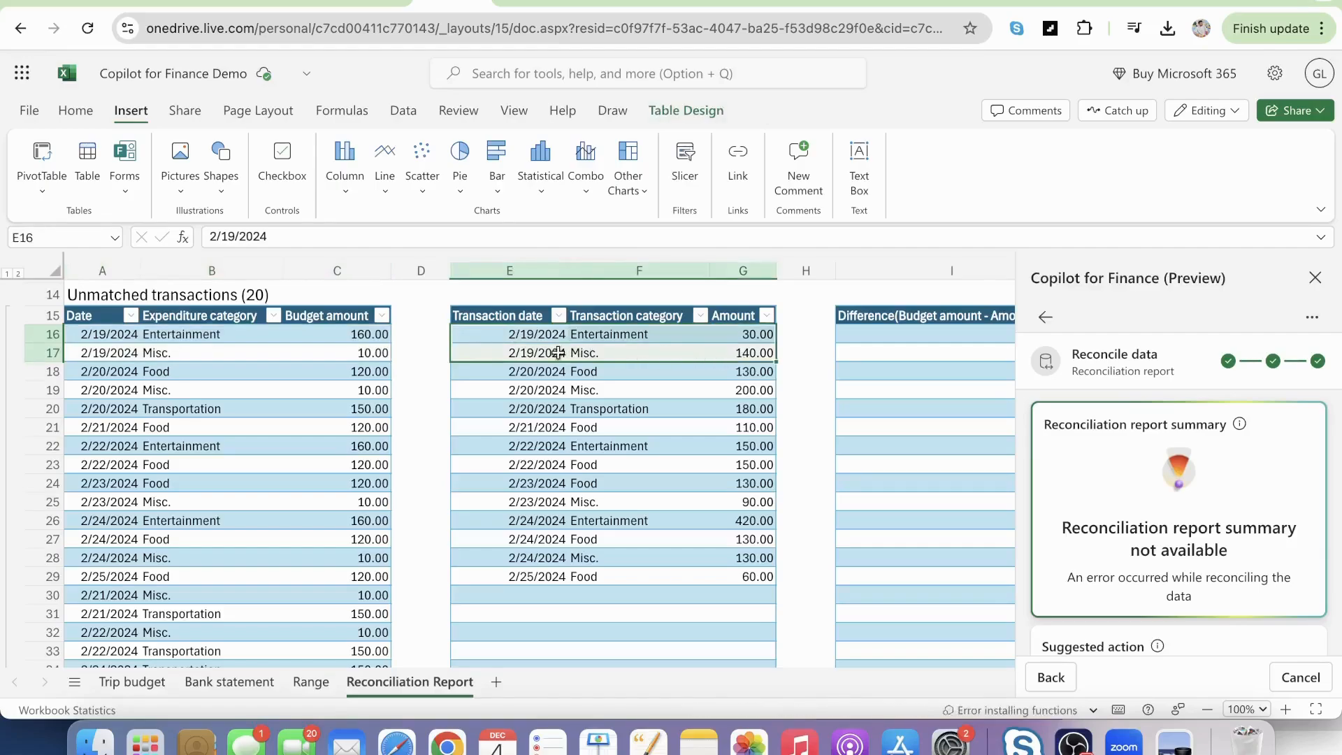
{"action": "left_click_drag", "start_coordinate": [377, 332], "coordinate": [375, 346]}
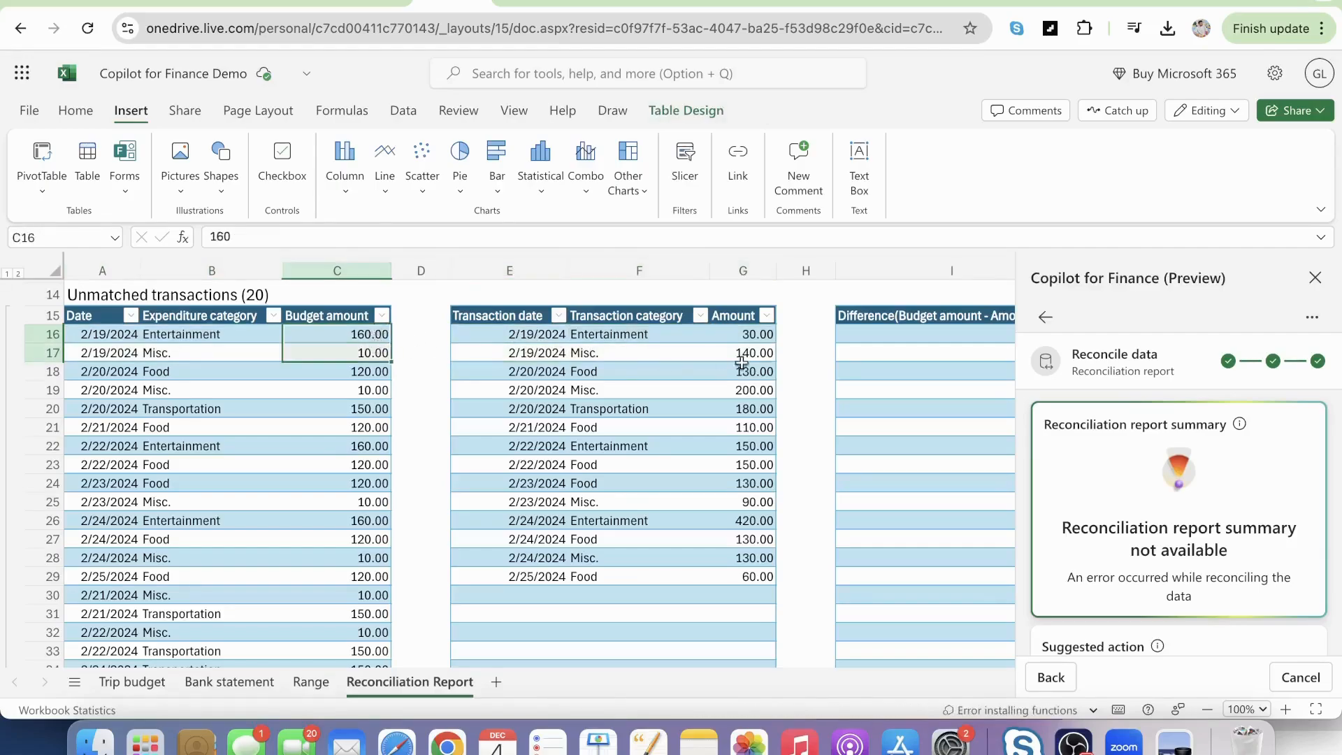
{"action": "left_click_drag", "start_coordinate": [749, 331], "coordinate": [749, 353]}
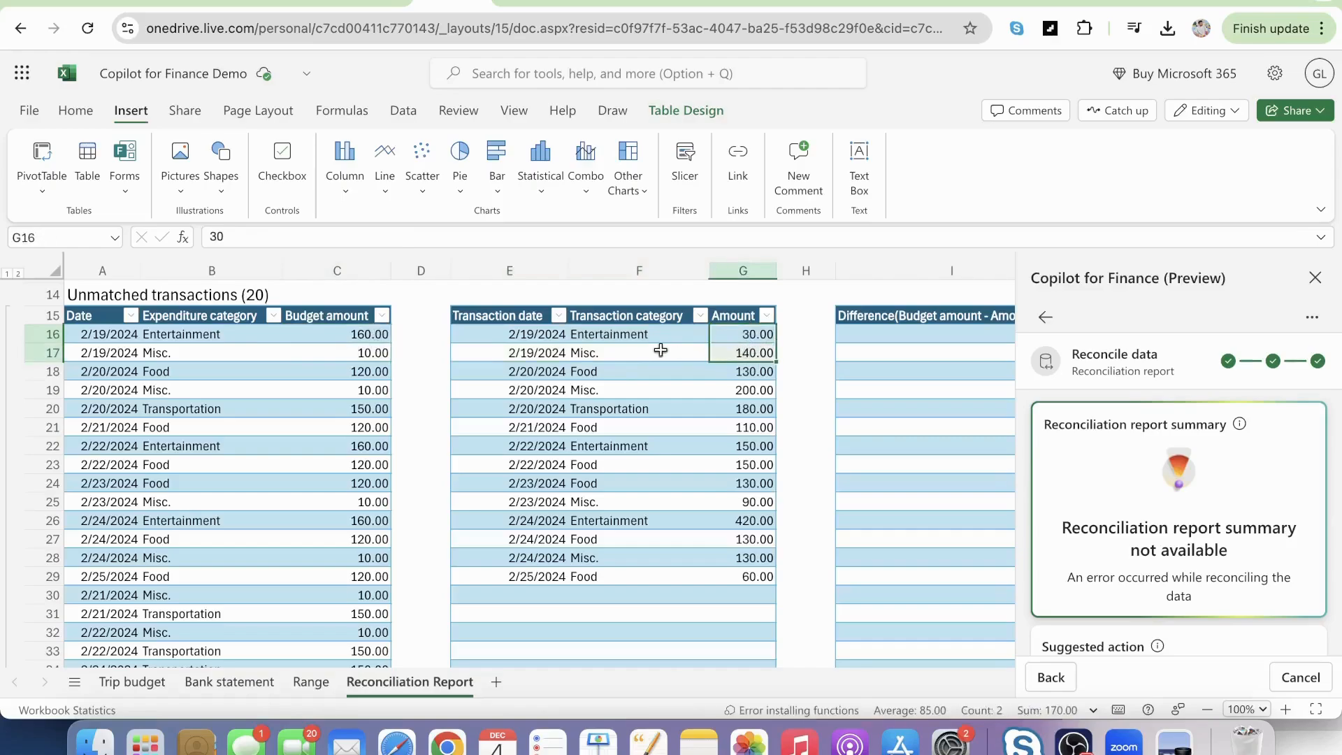
Check the 2/19/2024 Entertainment and Misc. budget amounts in Trip budget against the report's unmatched rows, and return to the report.
{"action": "left_click", "coordinate": [629, 355]}
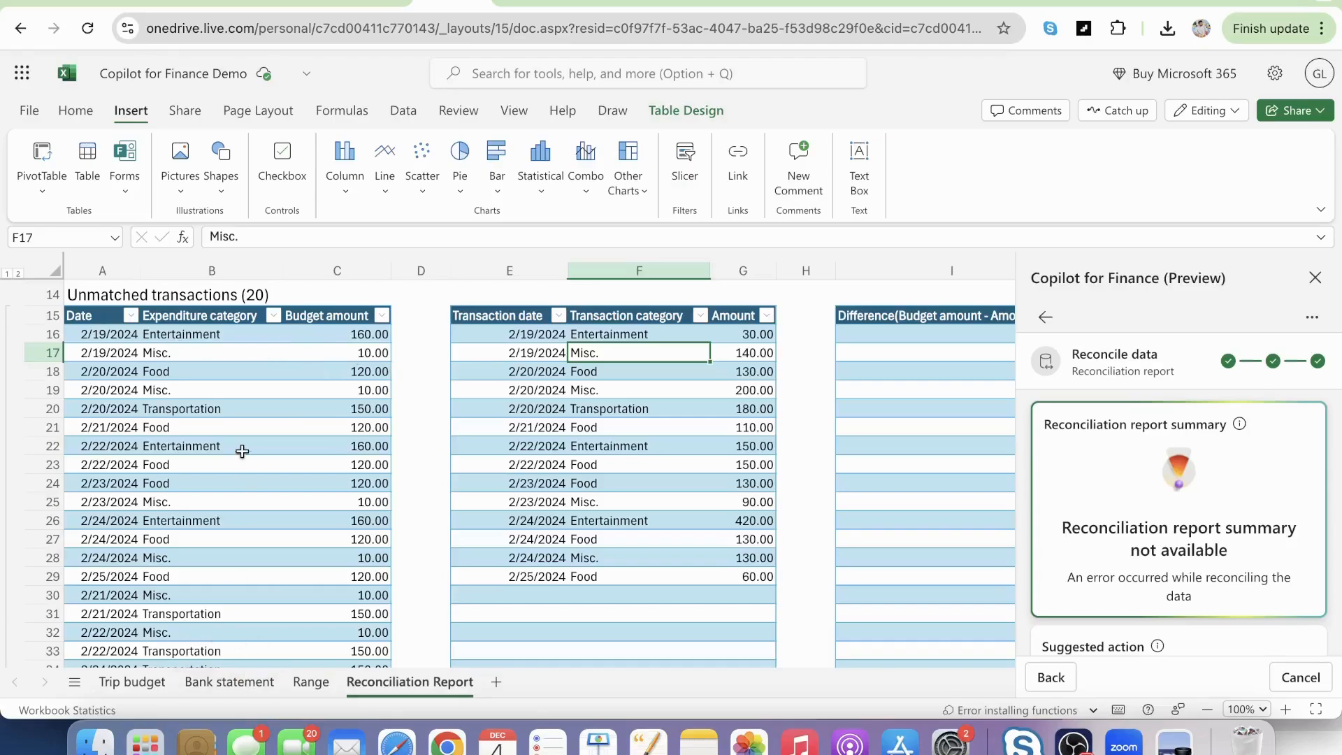
{"action": "scroll", "coordinate": [216, 422], "scroll_direction": "up", "scroll_amount": 2}
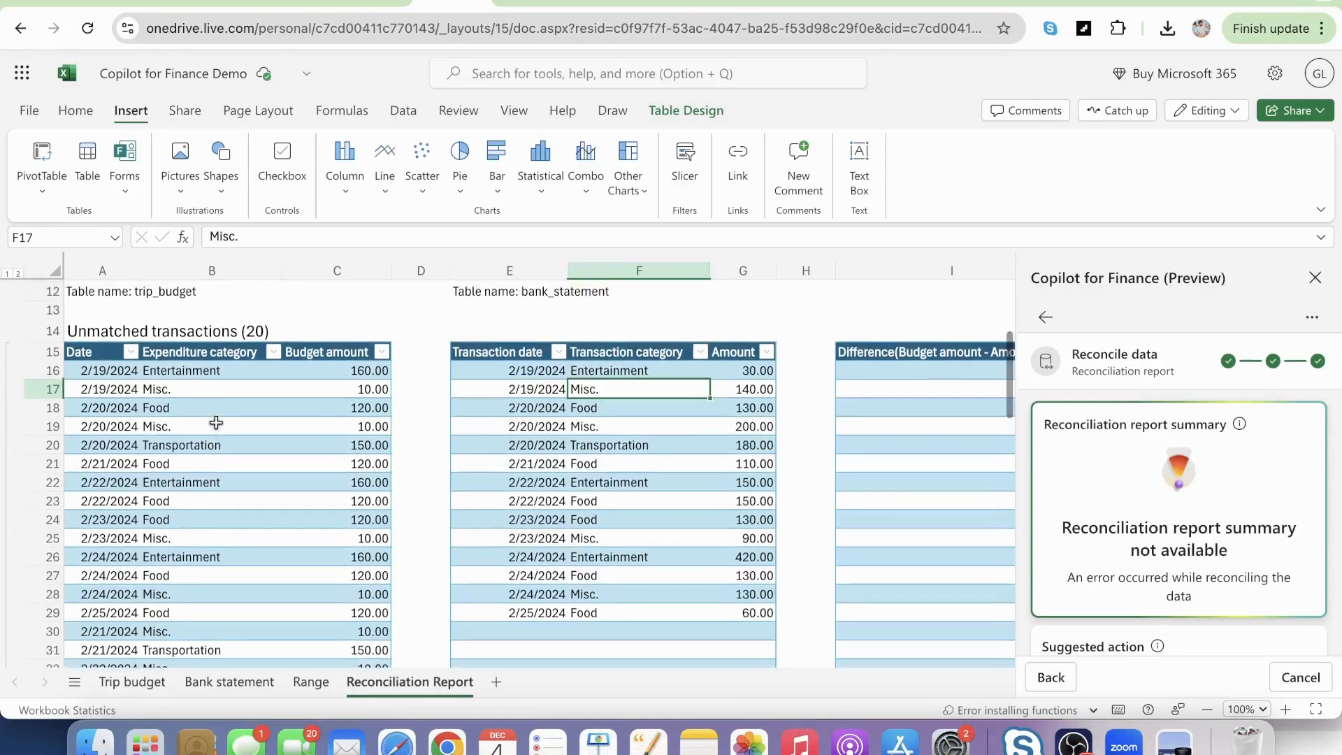
{"action": "scroll", "coordinate": [216, 422], "scroll_direction": "down", "scroll_amount": 2}
{"action": "left_click", "coordinate": [132, 680]}
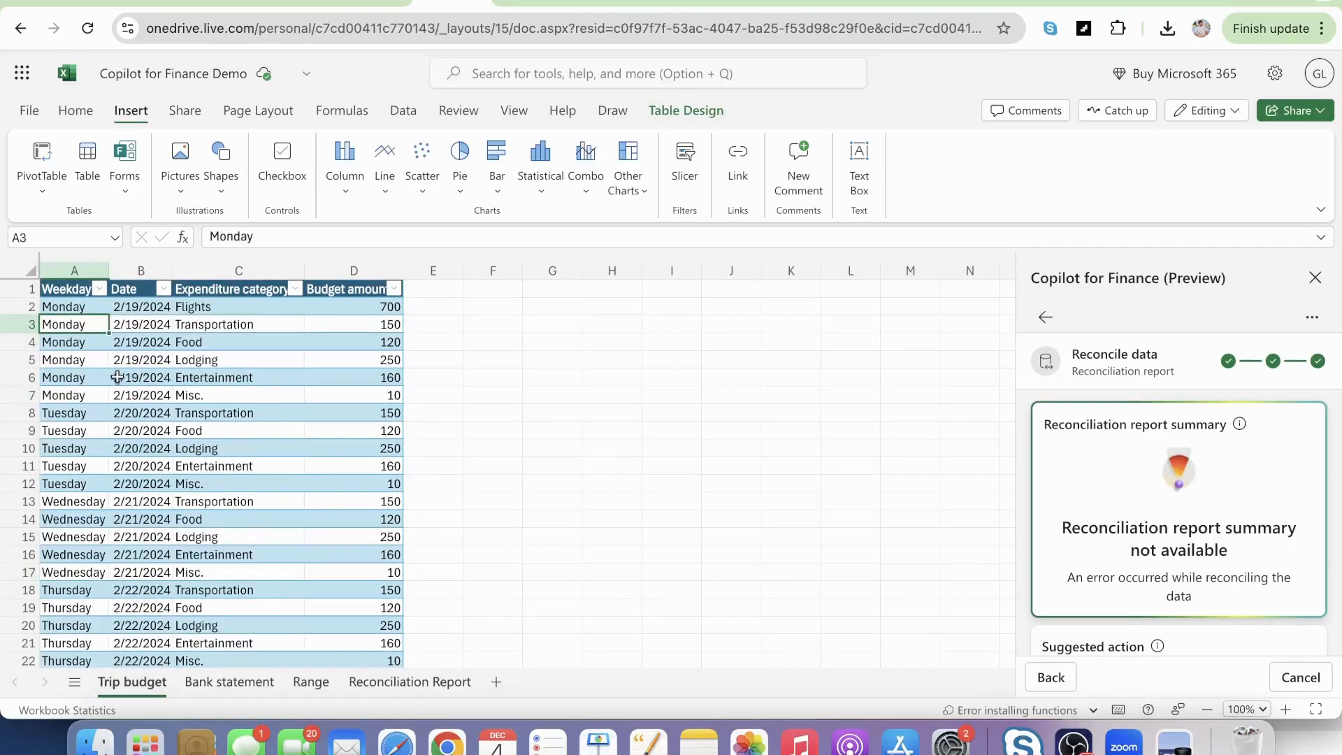
{"action": "left_click", "coordinate": [195, 378]}
{"action": "left_click", "coordinate": [375, 377]}
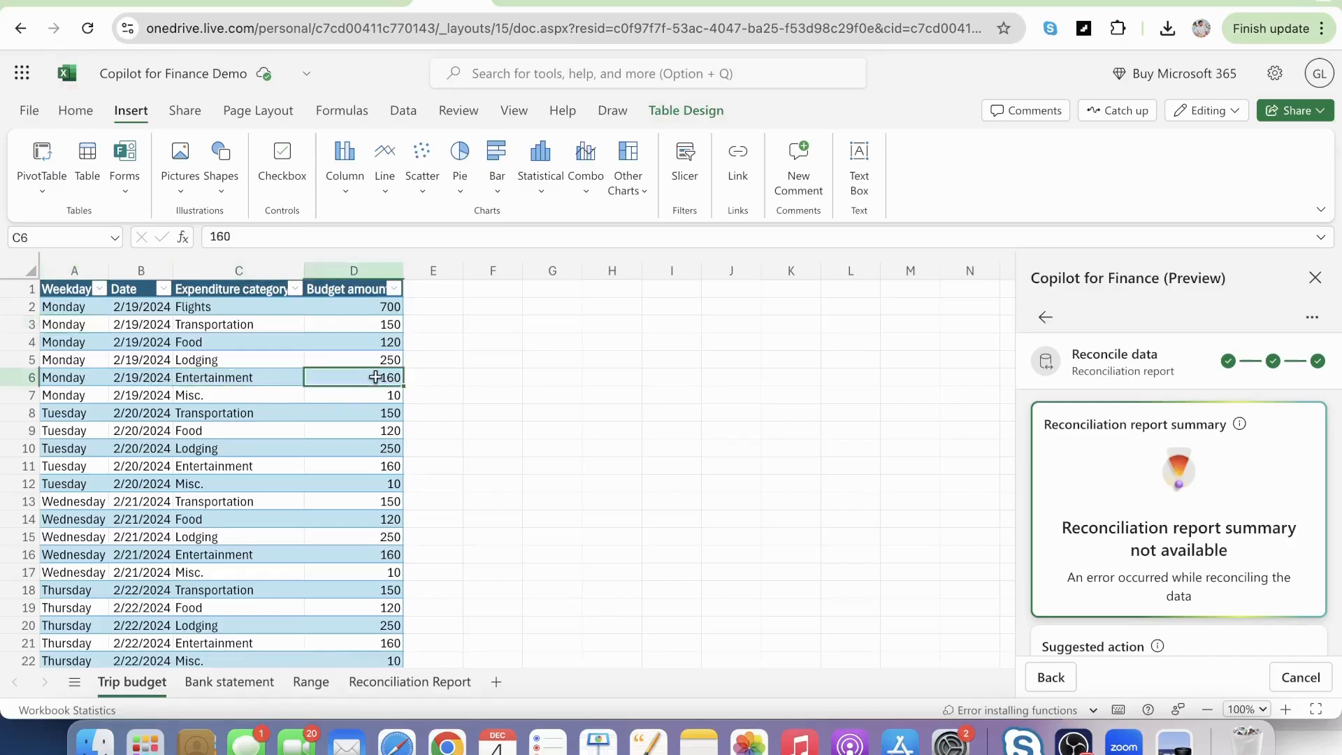
{"action": "left_click", "coordinate": [391, 397]}
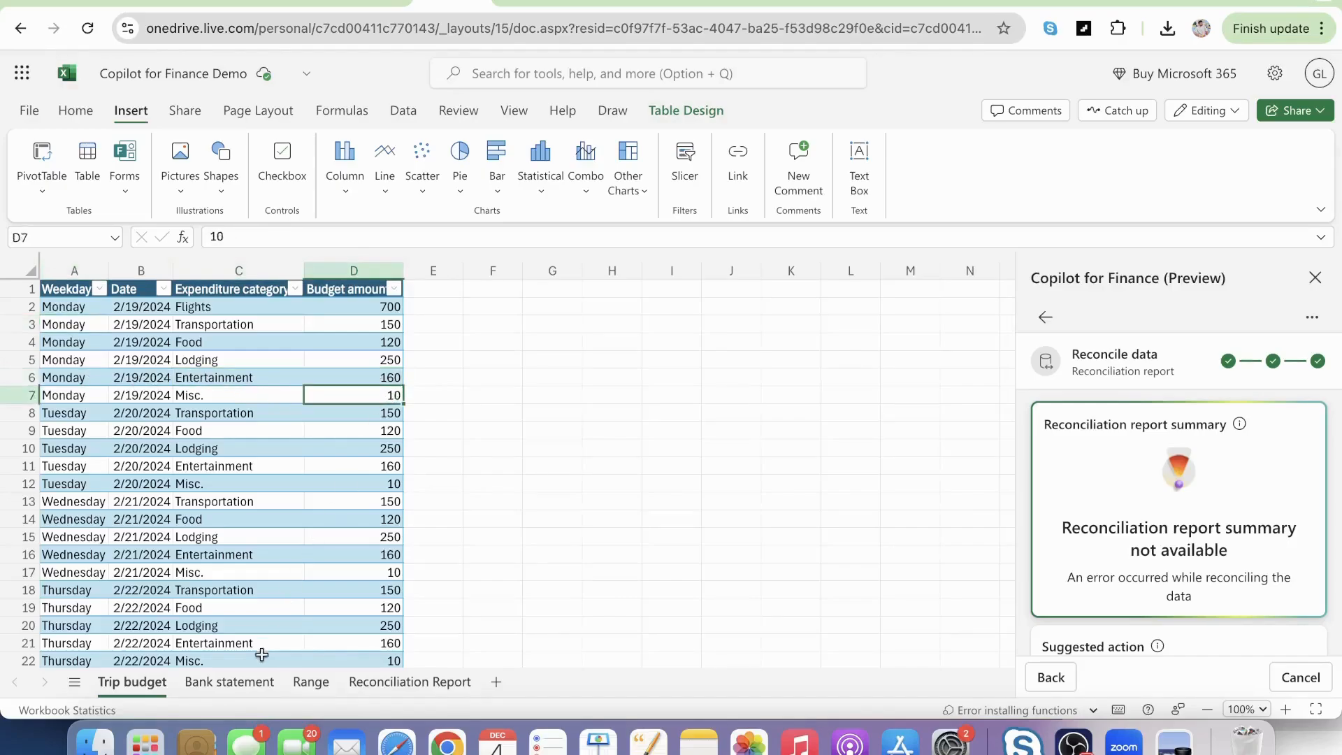
{"action": "left_click", "coordinate": [391, 682]}
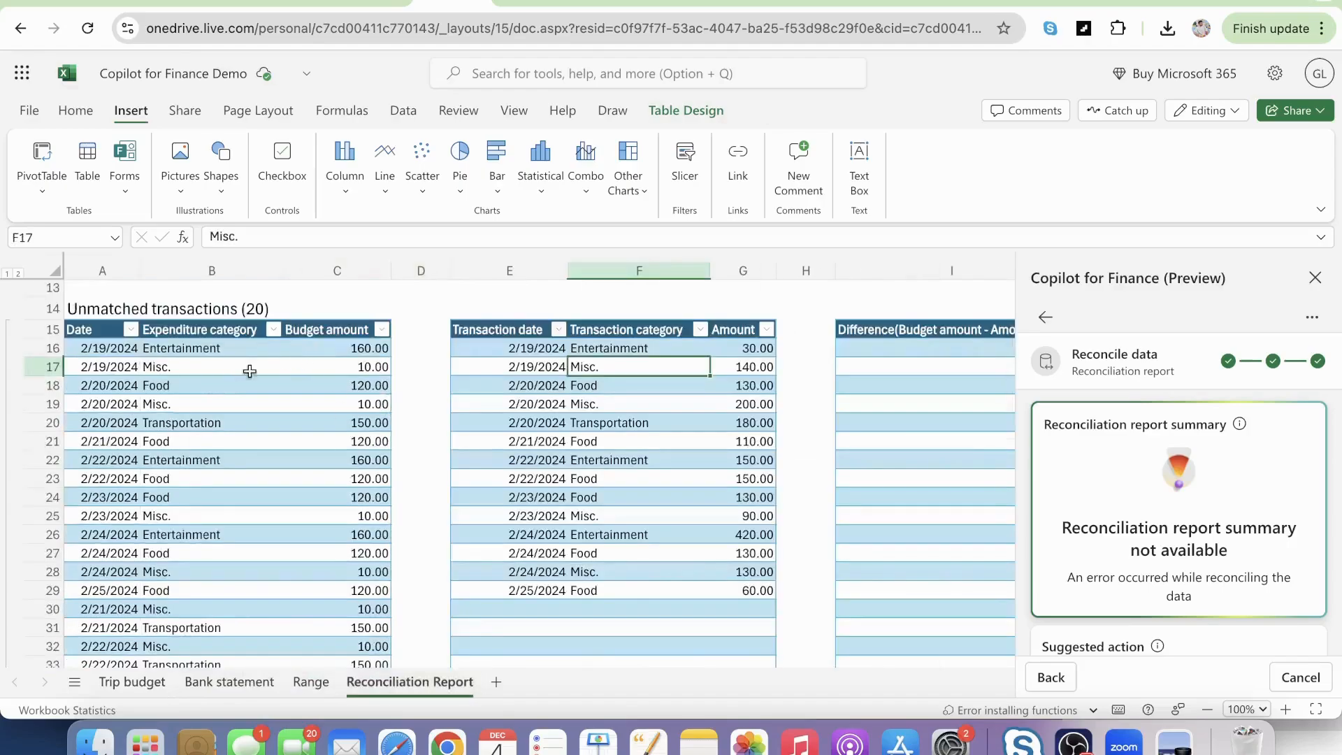
Check the 2/19/2024 Cinema and Gym amounts in Bank statement, and return to the report's unmatched and potentially matched transactions.
{"action": "left_click", "coordinate": [234, 682]}
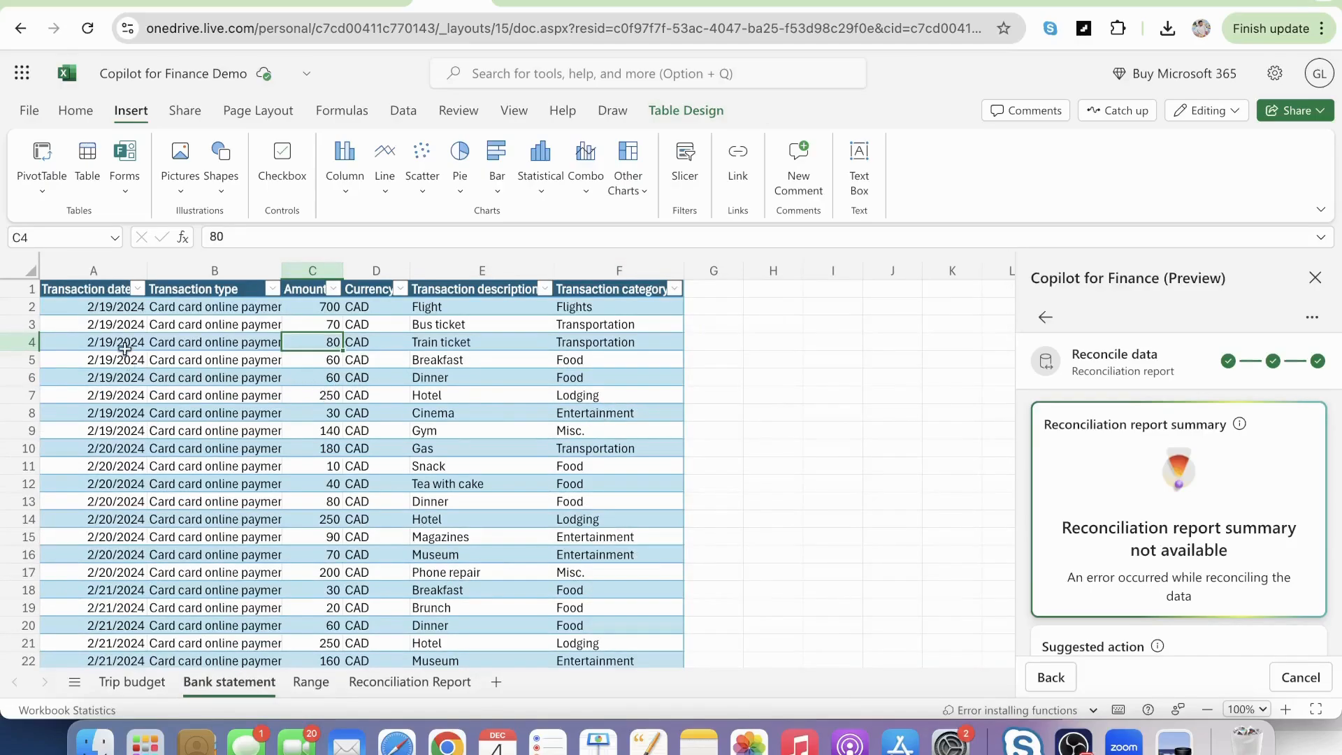
{"action": "left_click", "coordinate": [325, 415]}
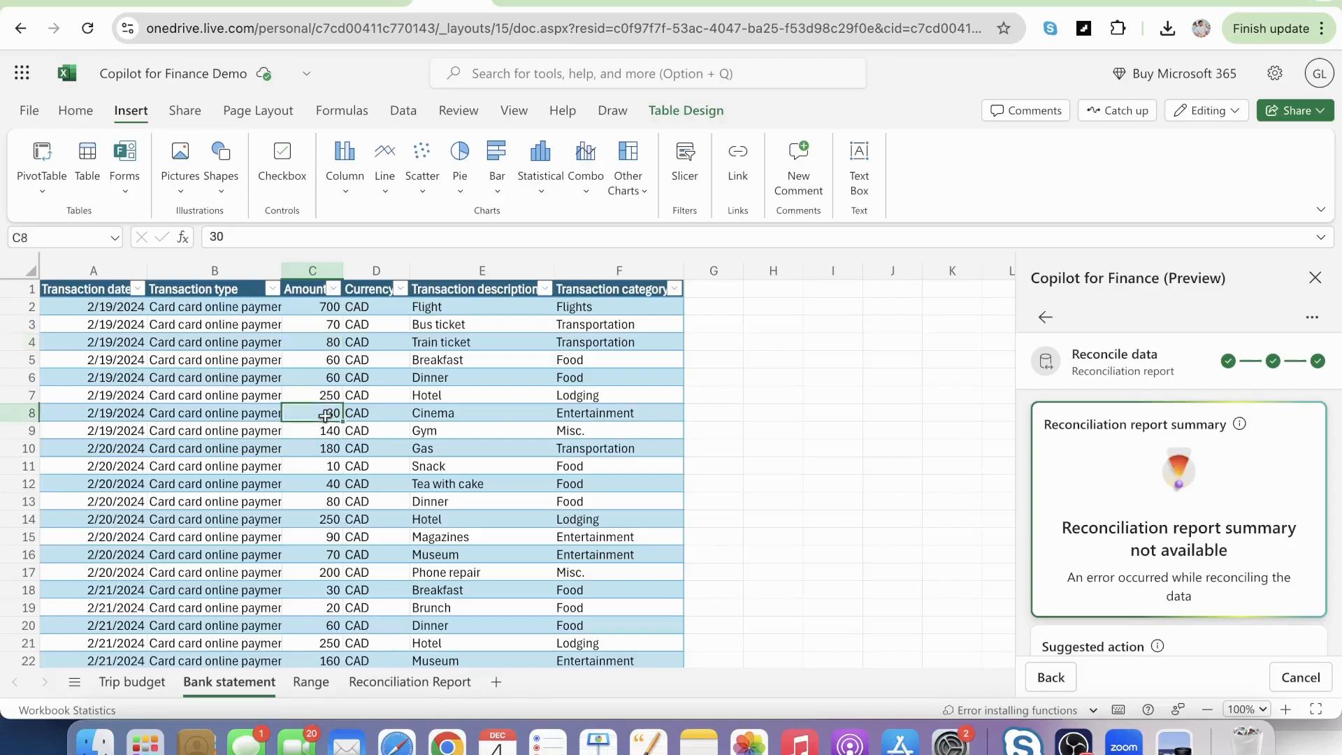
{"action": "left_click", "coordinate": [325, 433]}
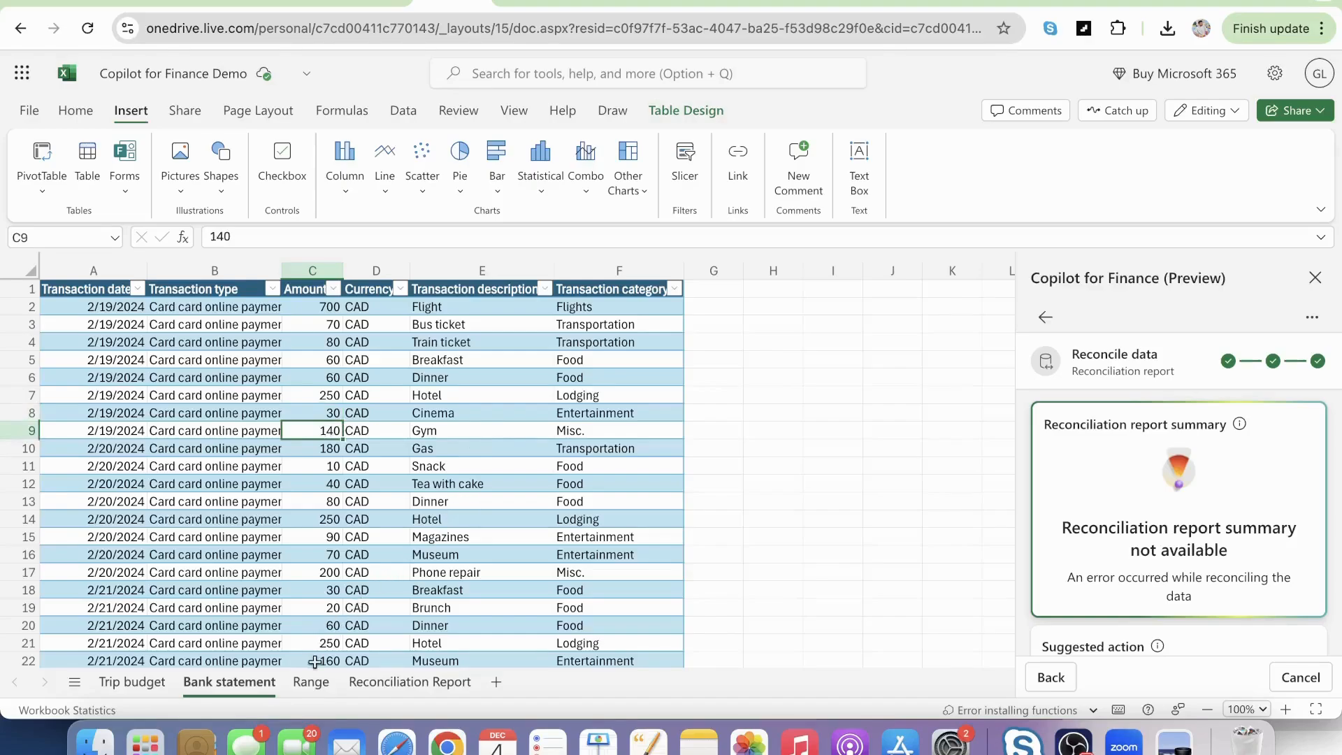
{"action": "left_click", "coordinate": [386, 681]}
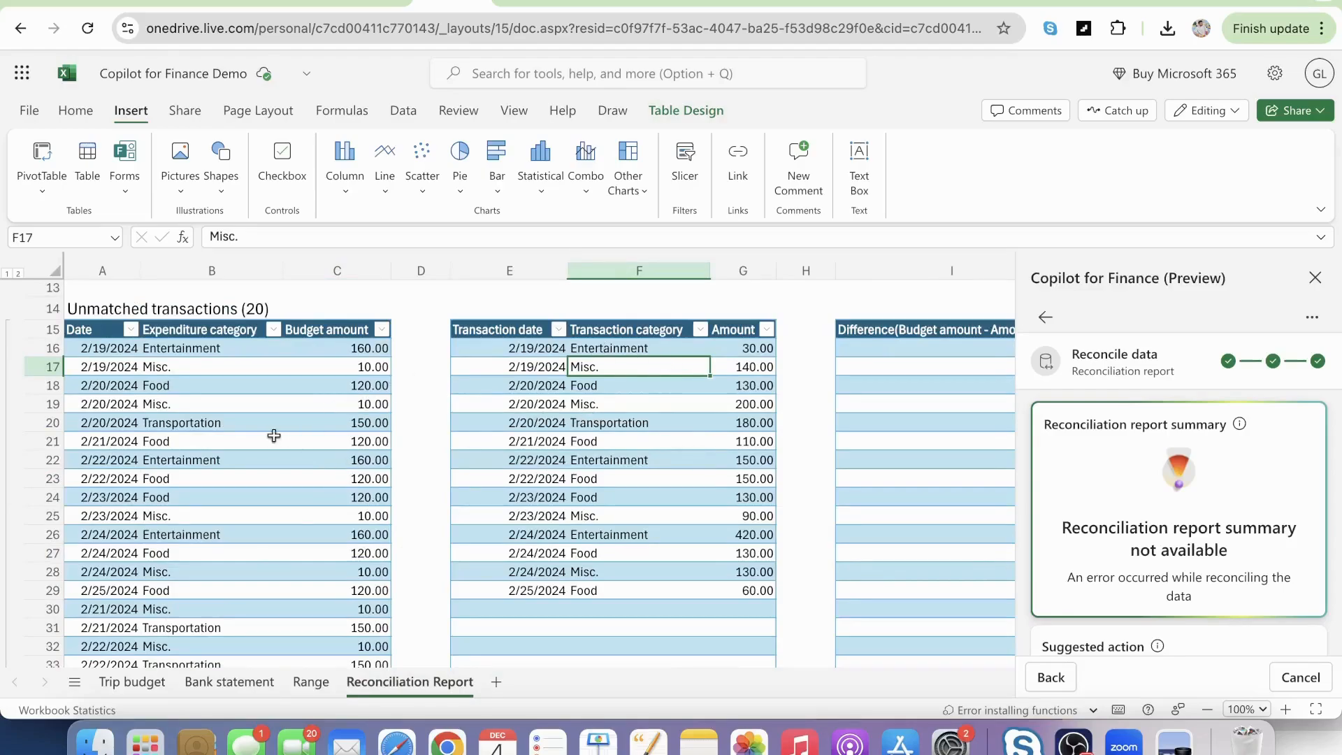
{"action": "scroll", "coordinate": [501, 427], "scroll_direction": "down", "scroll_amount": 6}
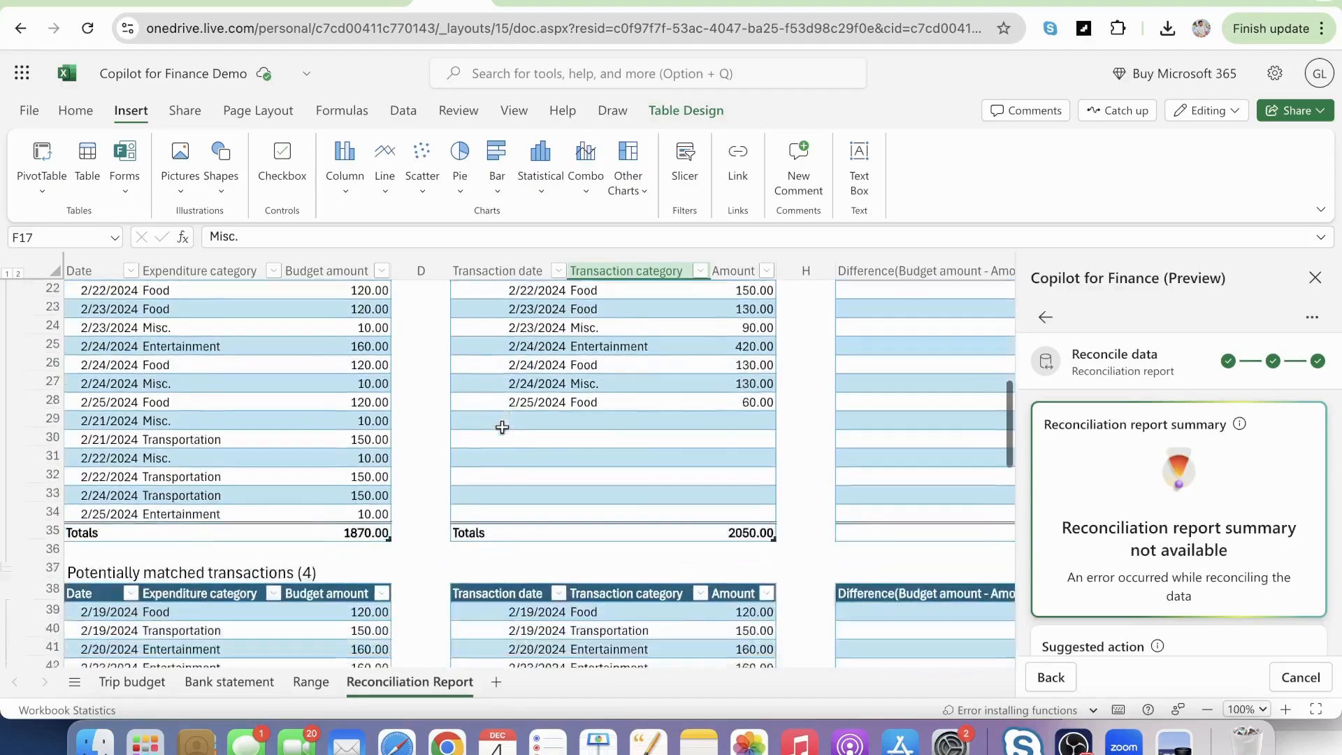
{"action": "scroll", "coordinate": [502, 427], "scroll_direction": "up", "scroll_amount": 3}
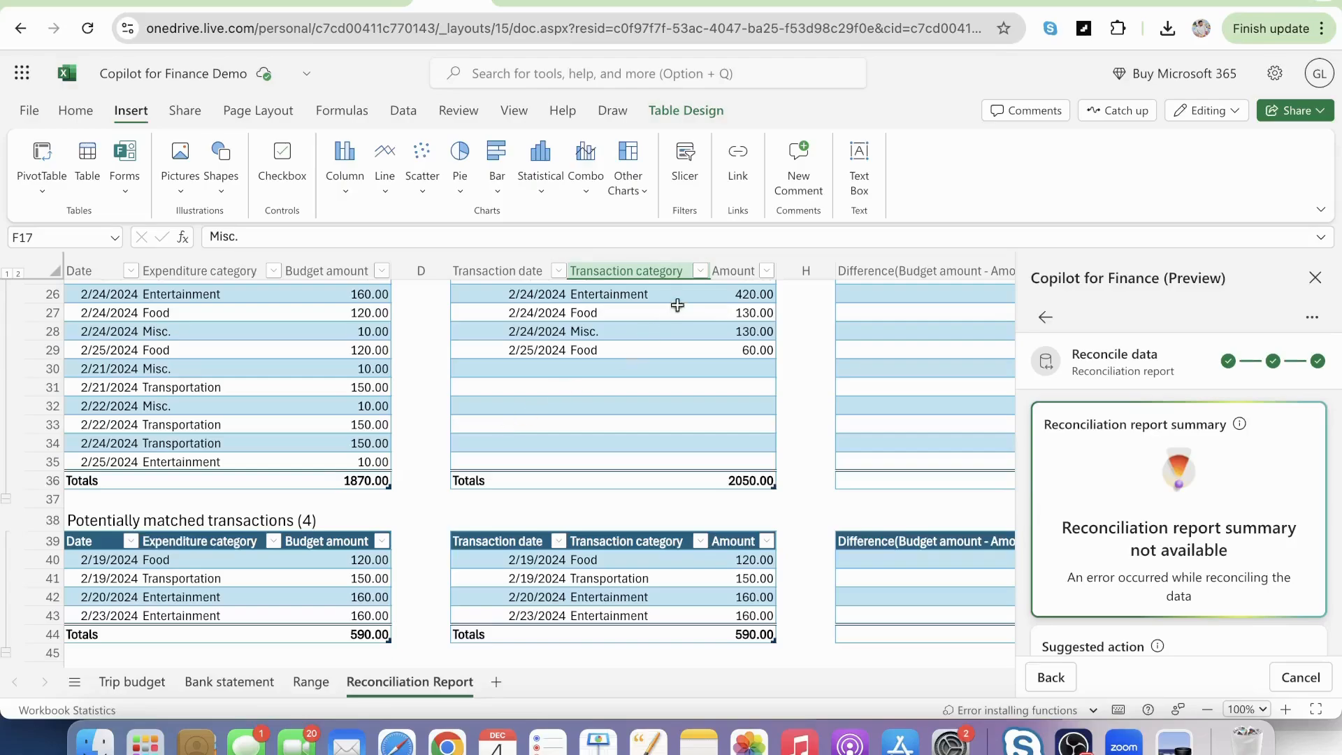
View the list of installed and popular add-ins, and close it.
{"action": "left_click", "coordinate": [75, 110]}
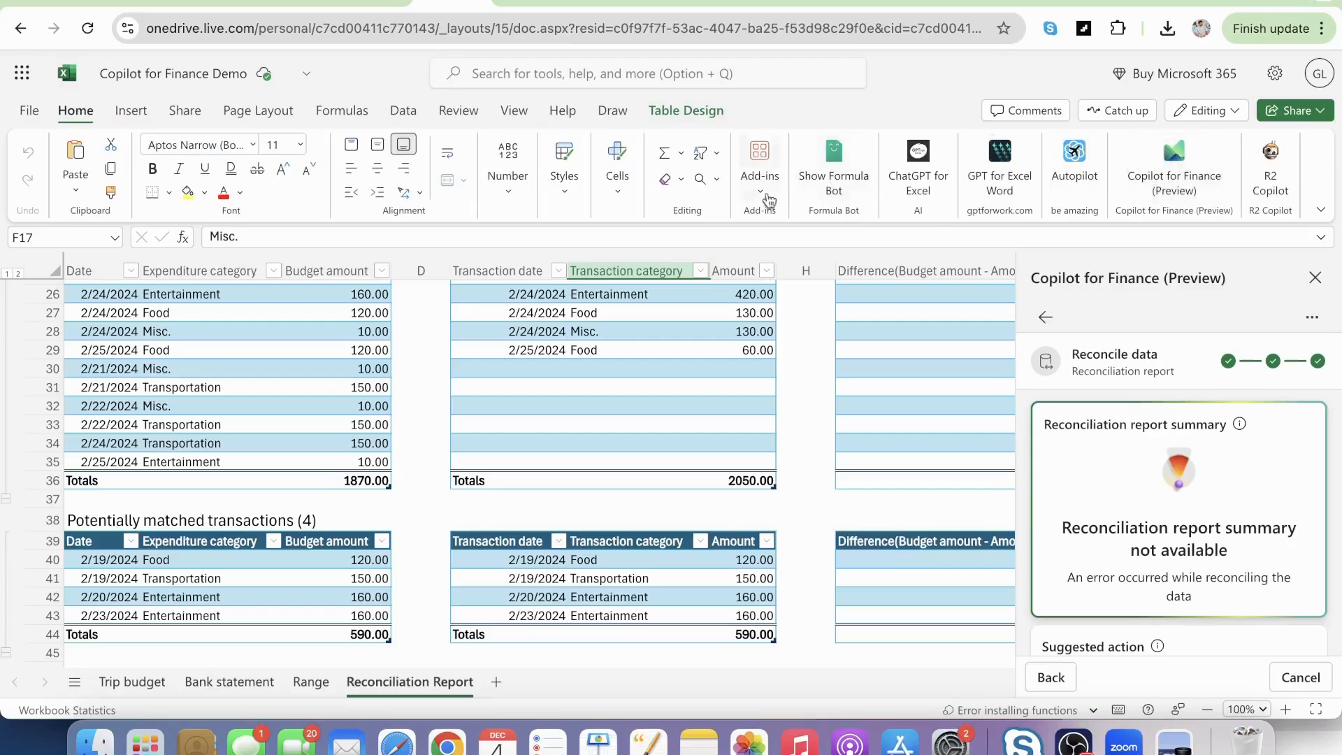
{"action": "left_click", "coordinate": [765, 203]}
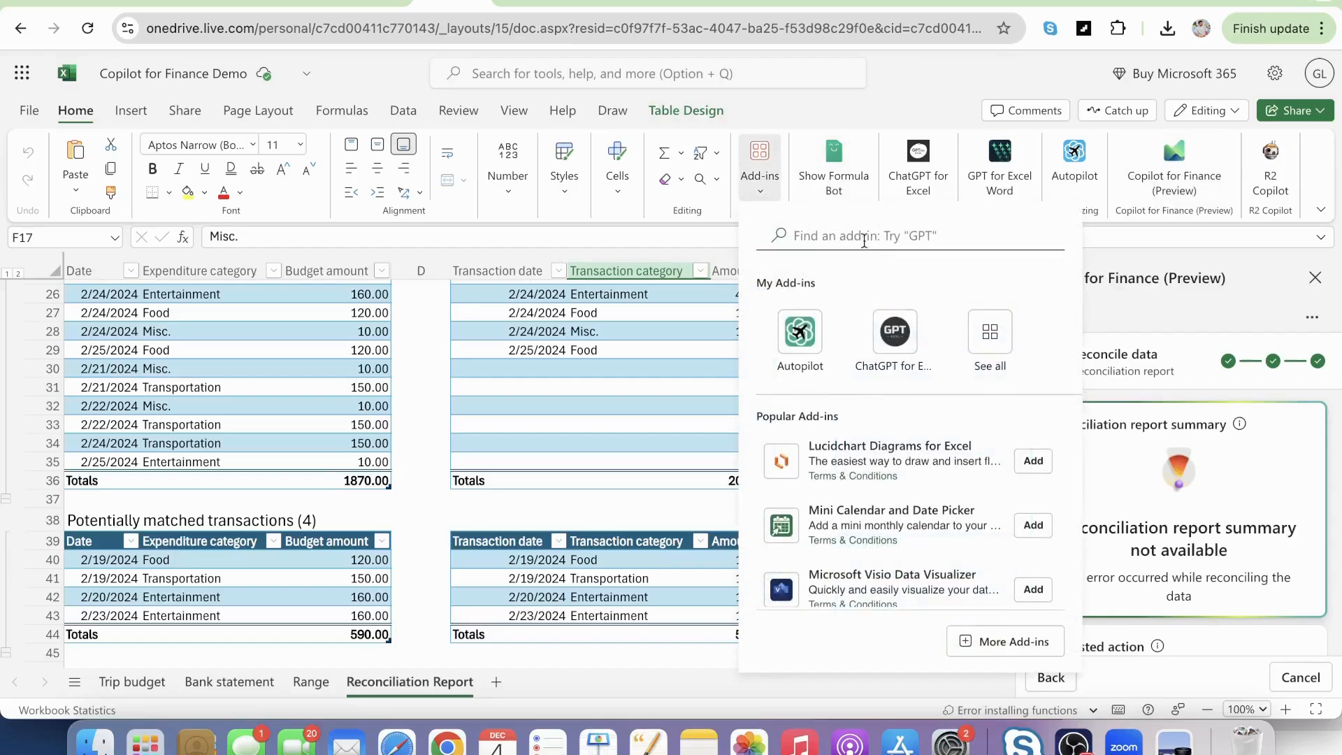
{"action": "left_click", "coordinate": [769, 189]}
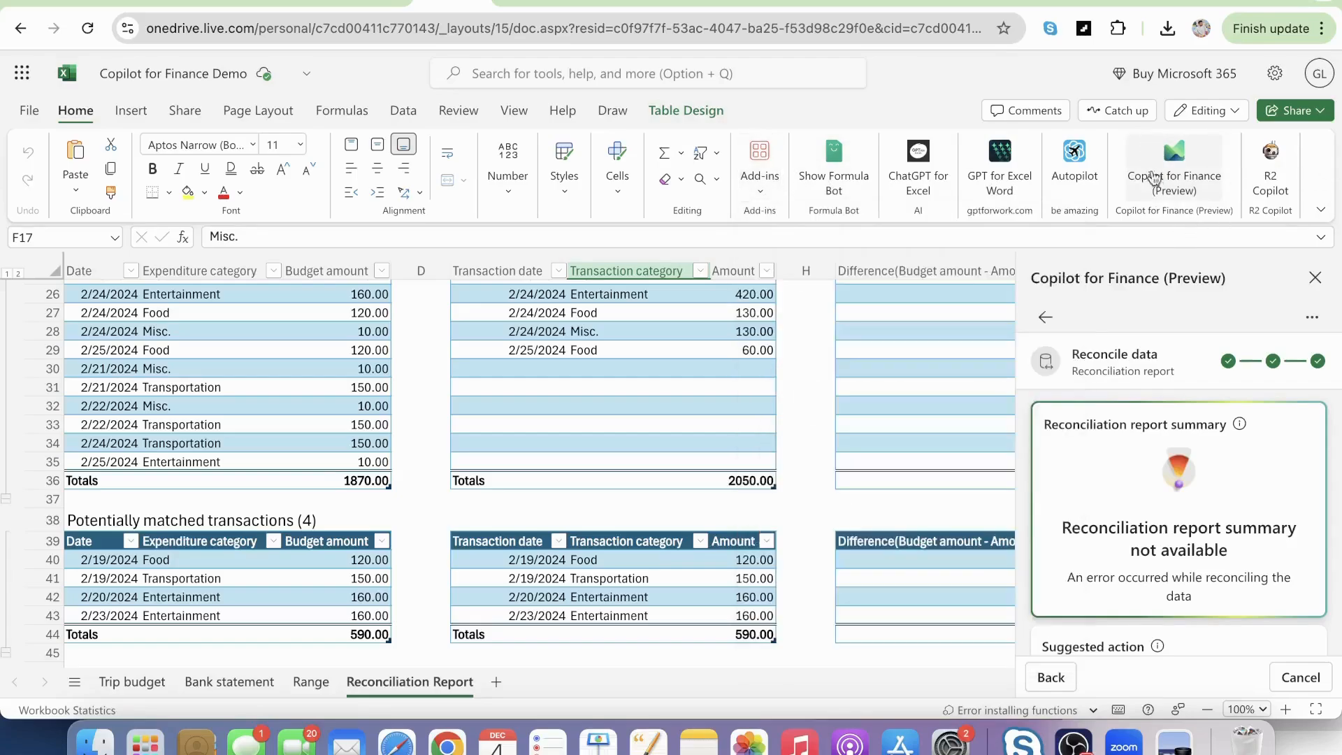